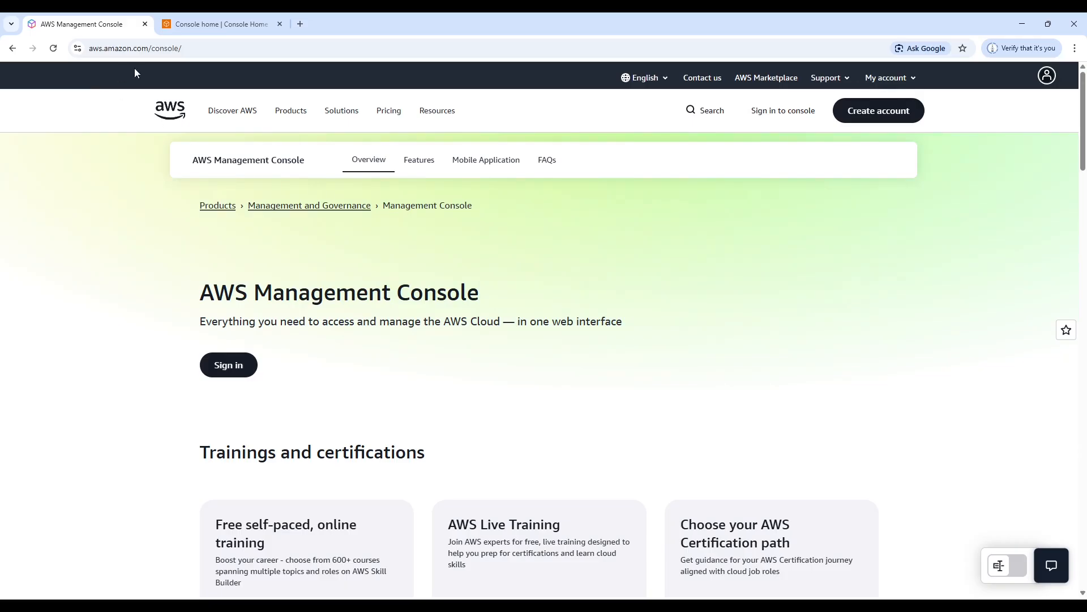
Open the AWS Management Console from the account options and choose the Asia Pacific (Mumbai) region, ap-south-1.
click(914, 79)
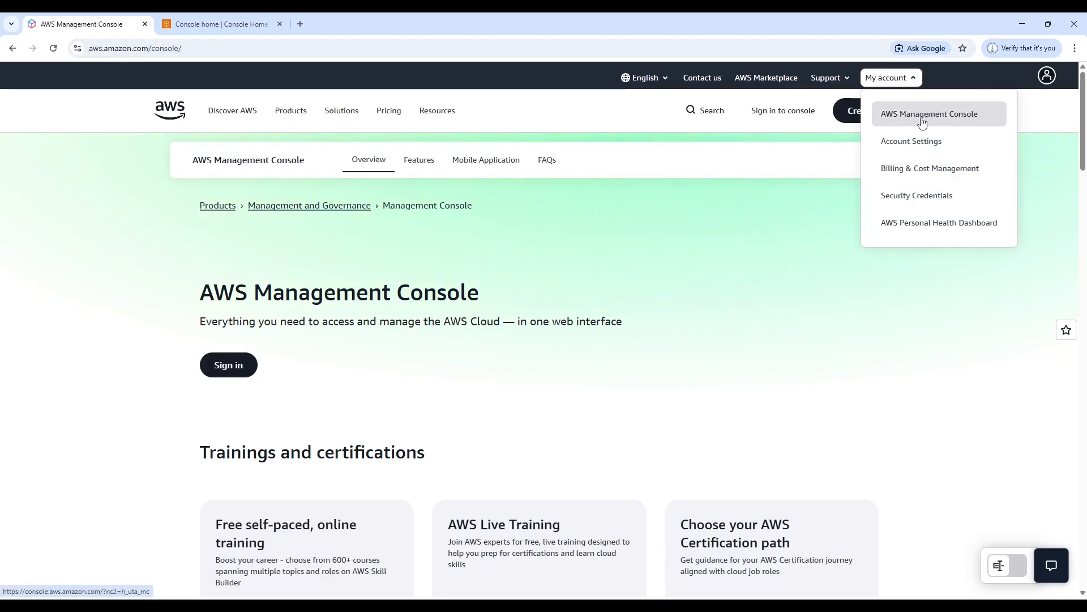
click(990, 105)
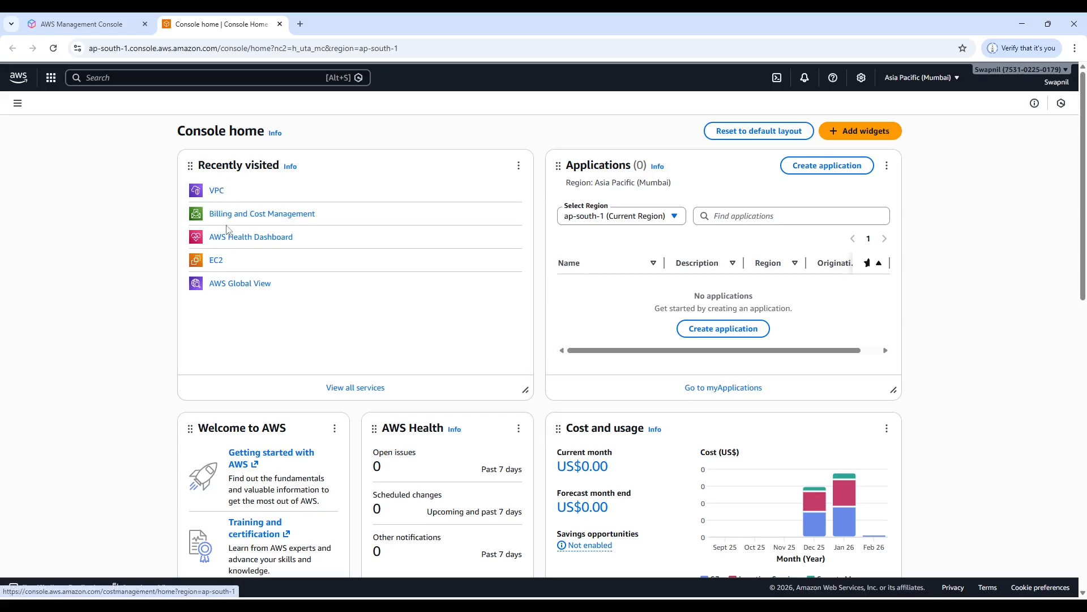
click(957, 80)
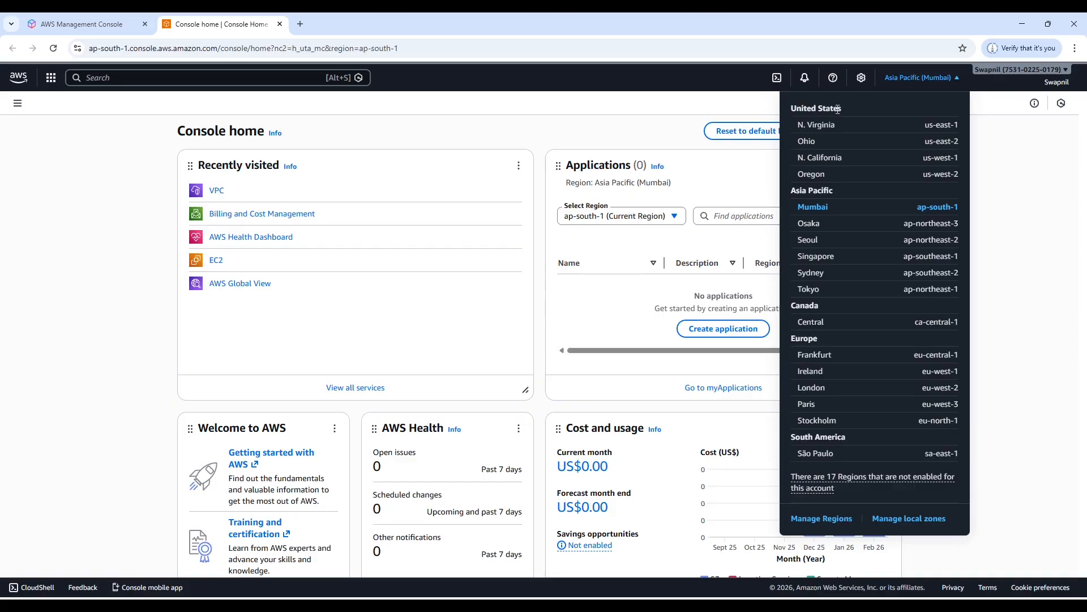
click(823, 210)
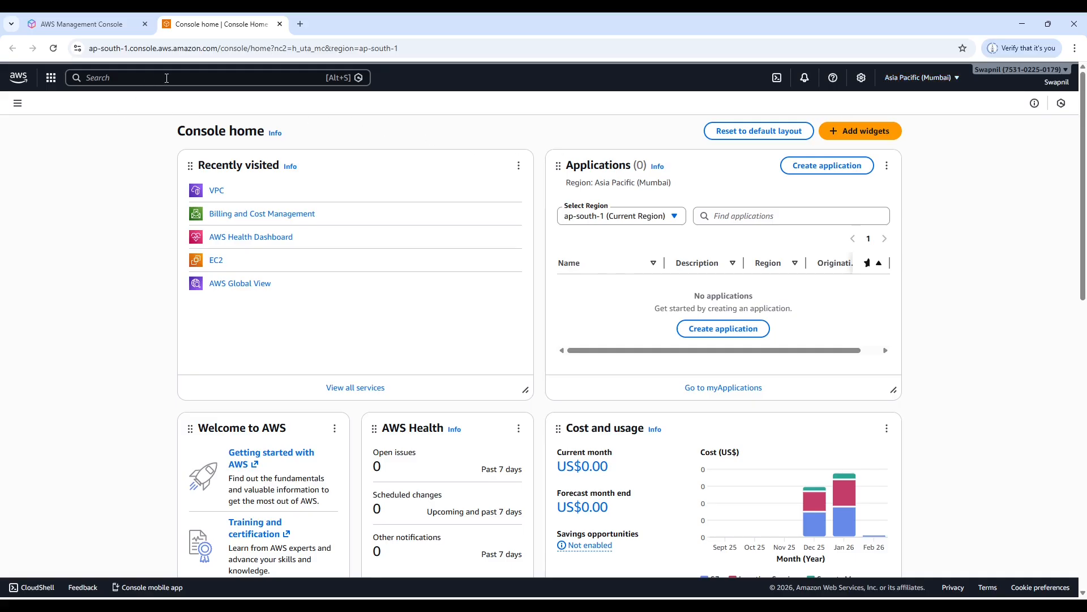
Check the VPC CIDR in the network plan slide, and find the VPC service in the AWS console to open its VPC list.
key(alt+Tab)
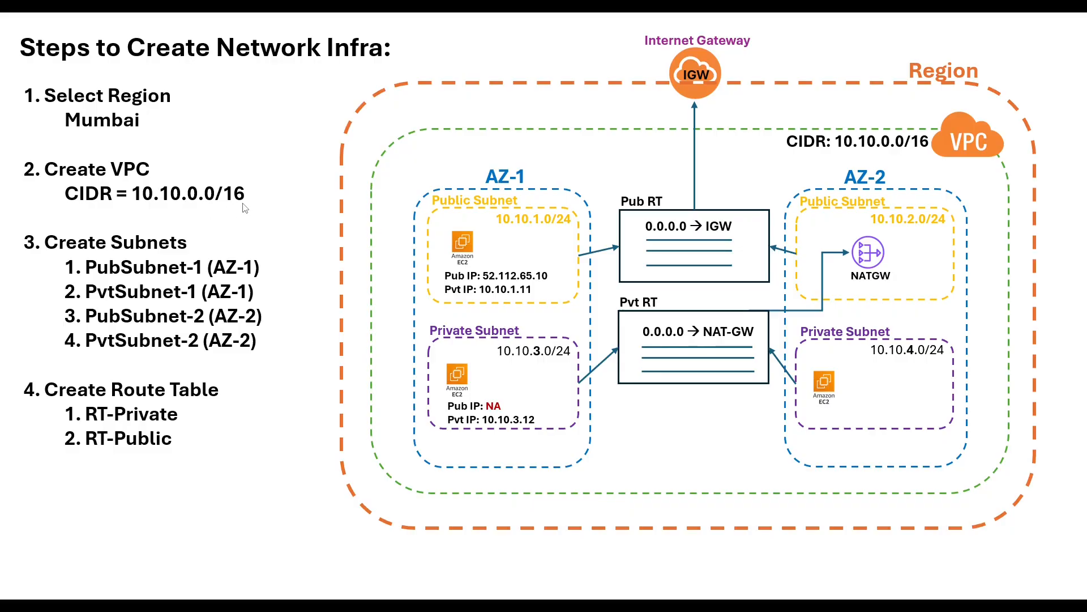
key(alt+Tab)
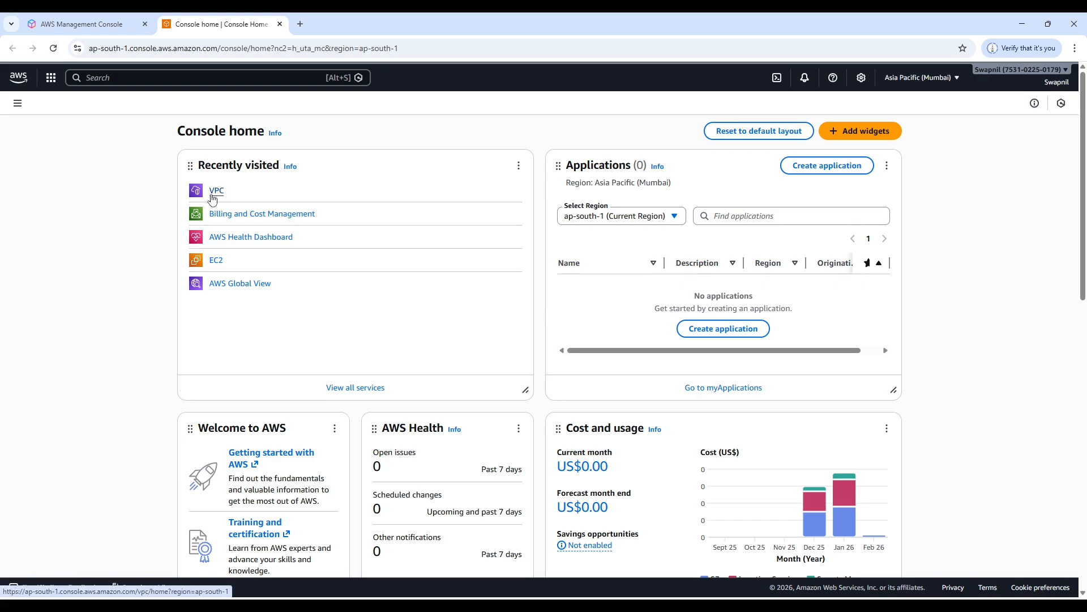
click(123, 79)
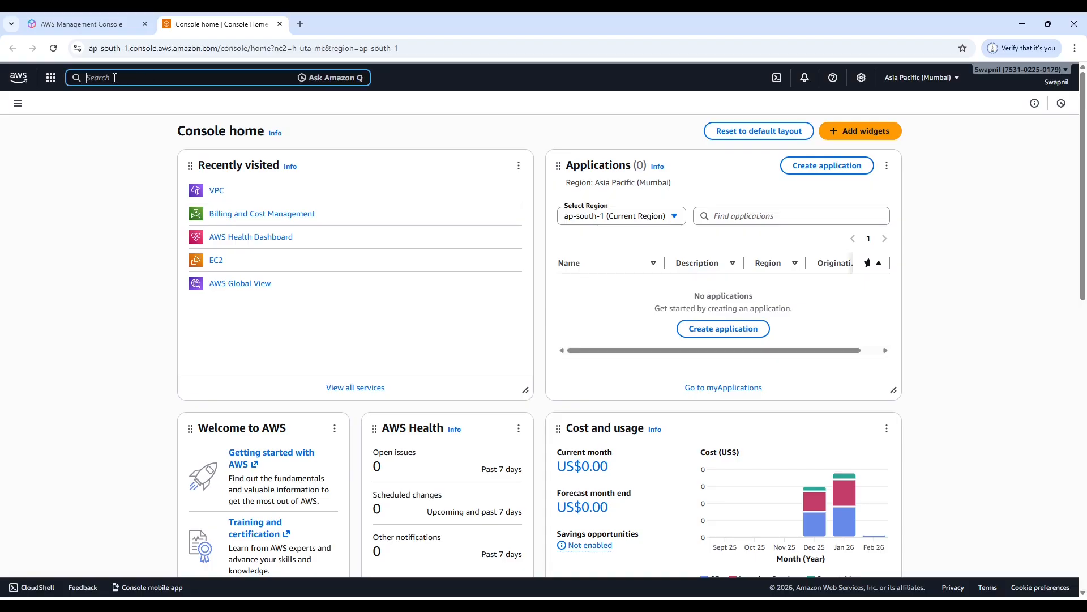
text(VPC)
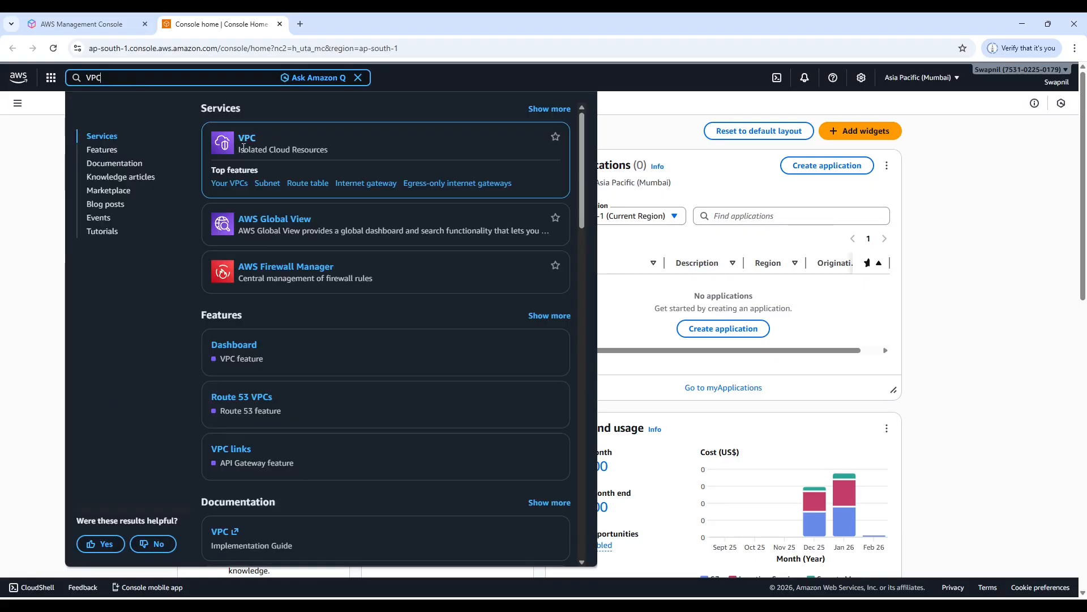
click(247, 139)
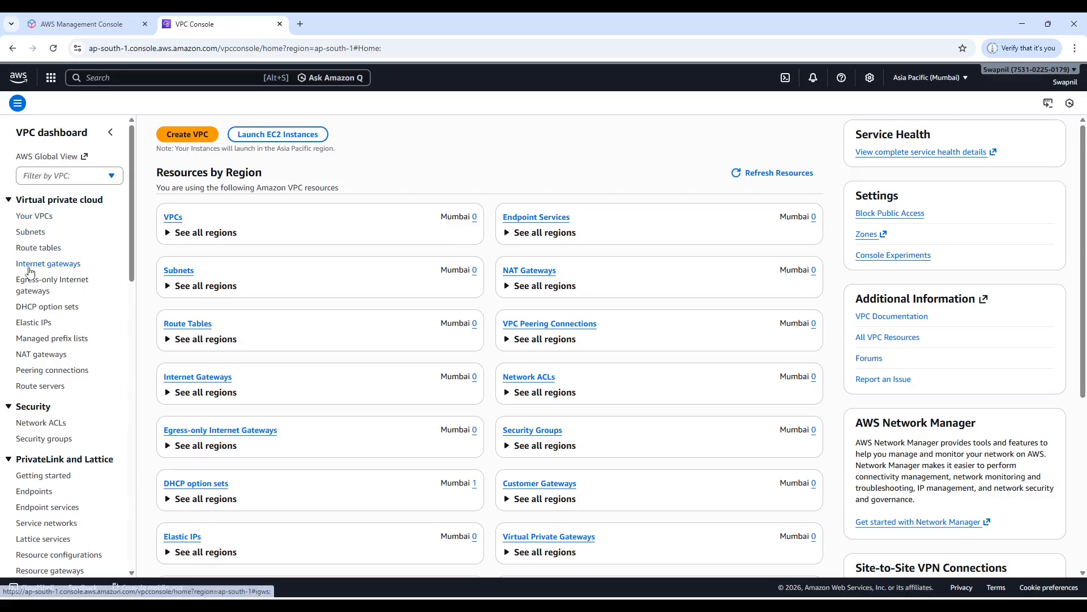
click(36, 220)
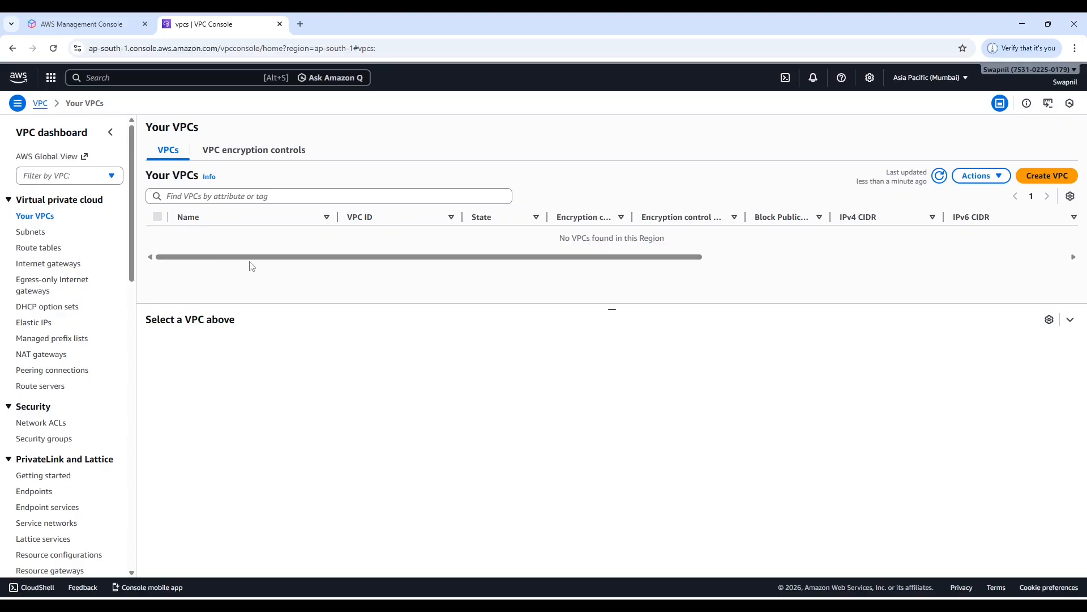
Examine the existing VPC in the Singapore region and return to the Mumbai region.
click(959, 79)
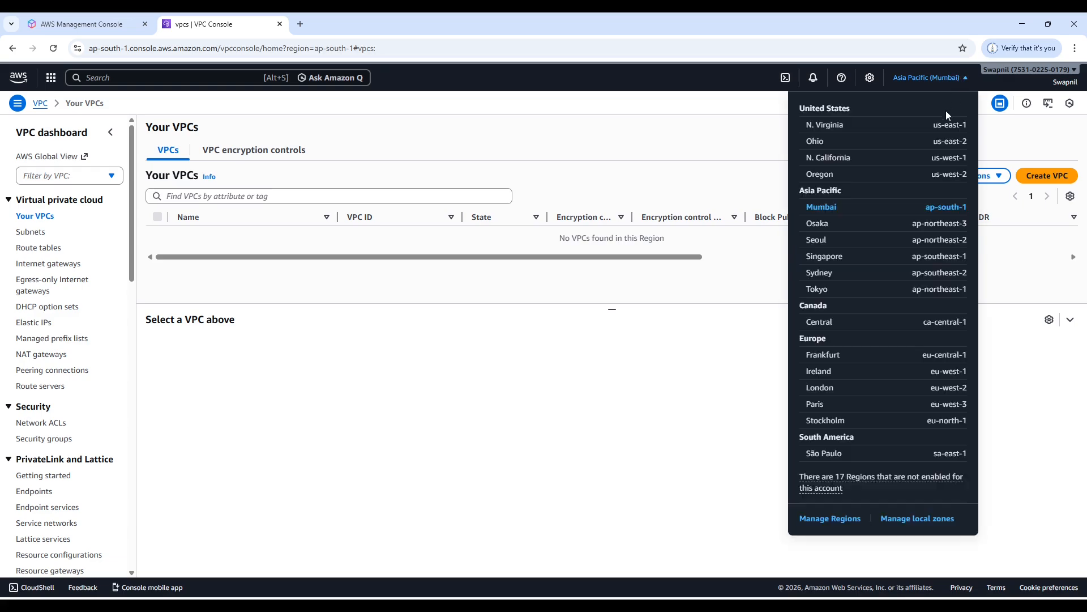
click(830, 264)
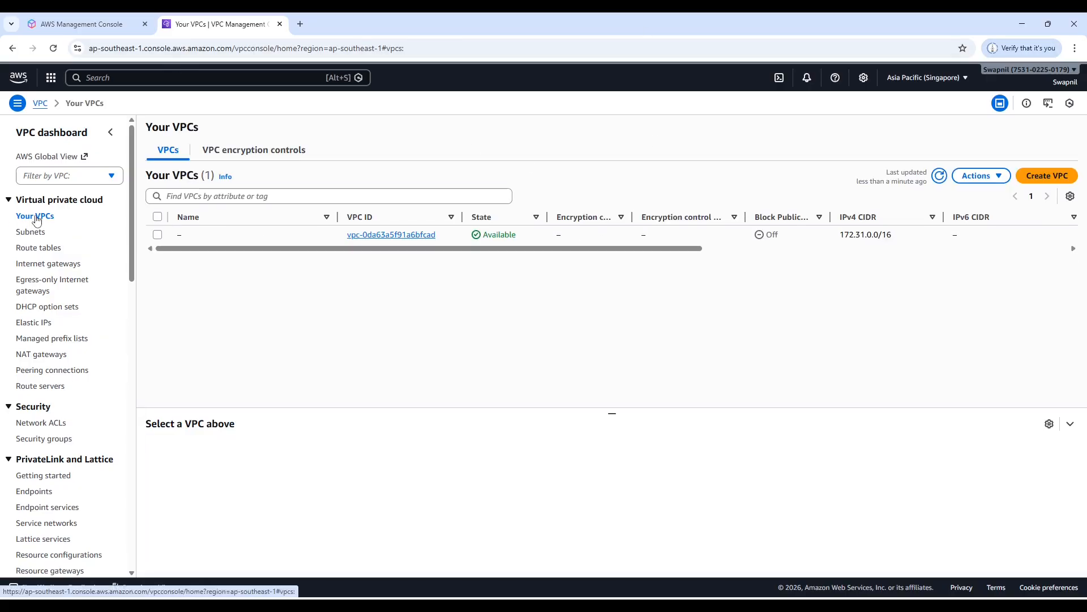
click(158, 236)
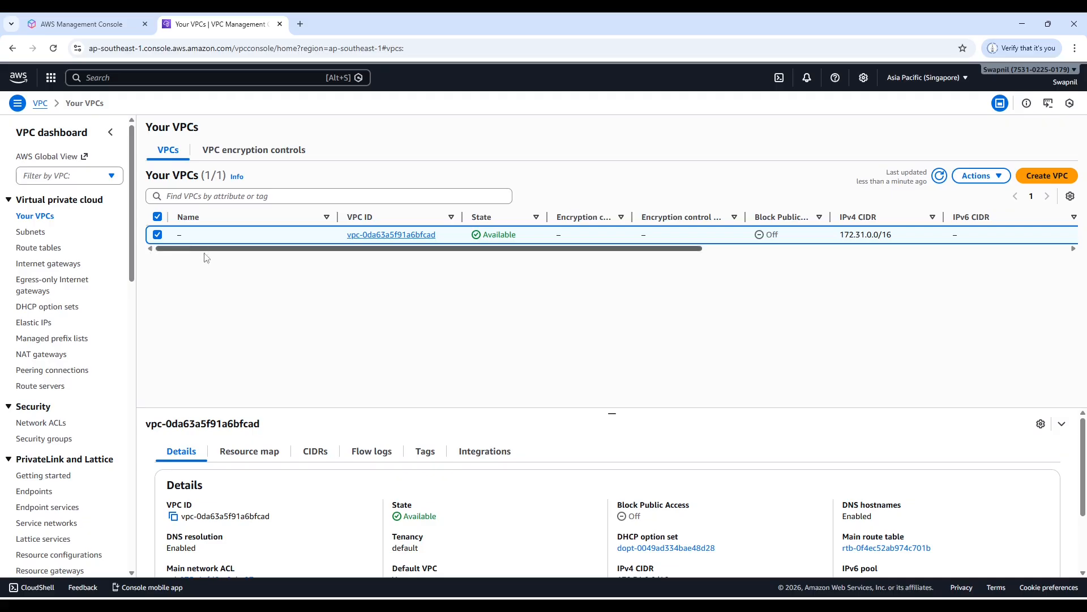
click(158, 235)
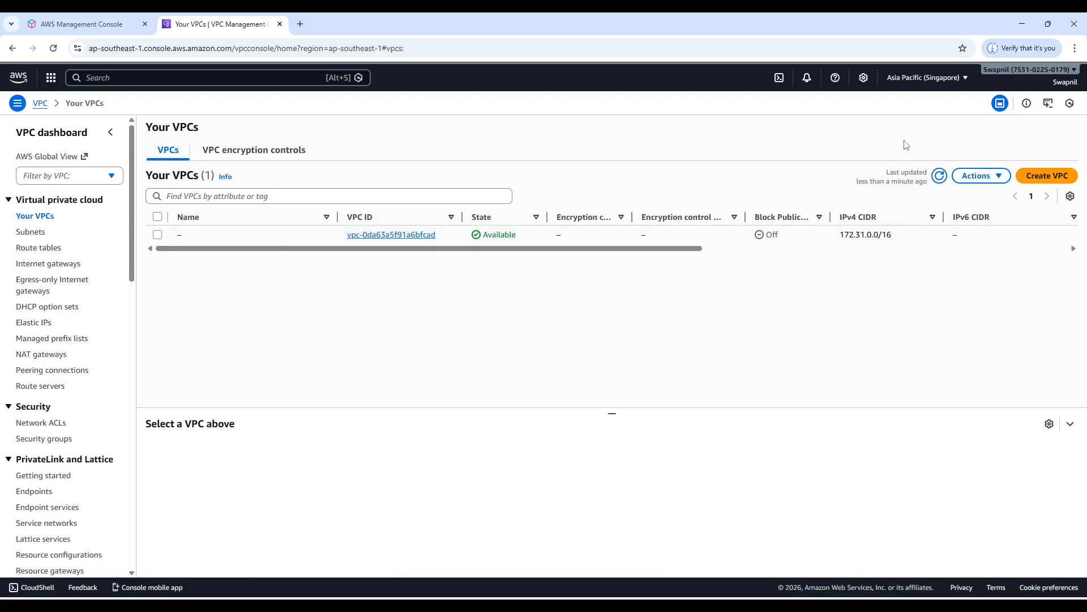
click(961, 80)
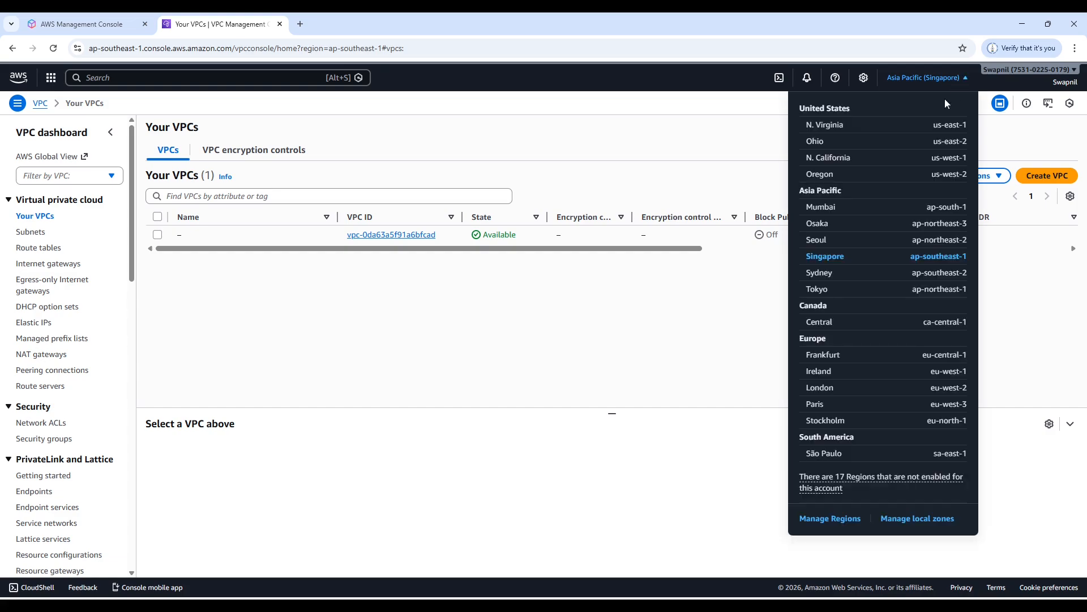
click(831, 210)
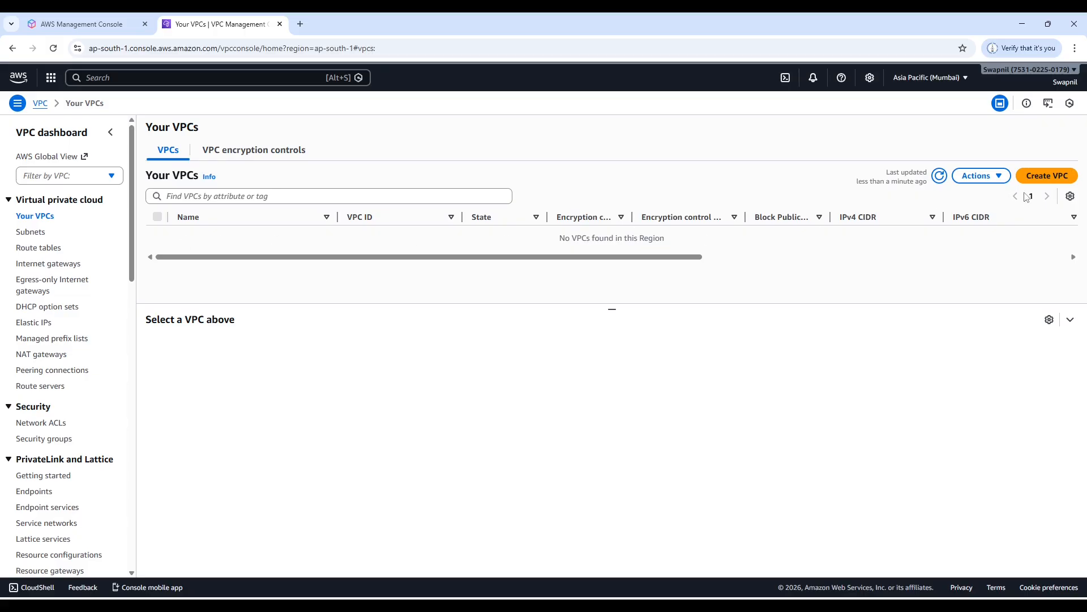
Create a VPC-only resource named VPC-01 with the manual IPv4 CIDR 10.10.0.0/16, keeping the remaining settings at their defaults.
click(1051, 180)
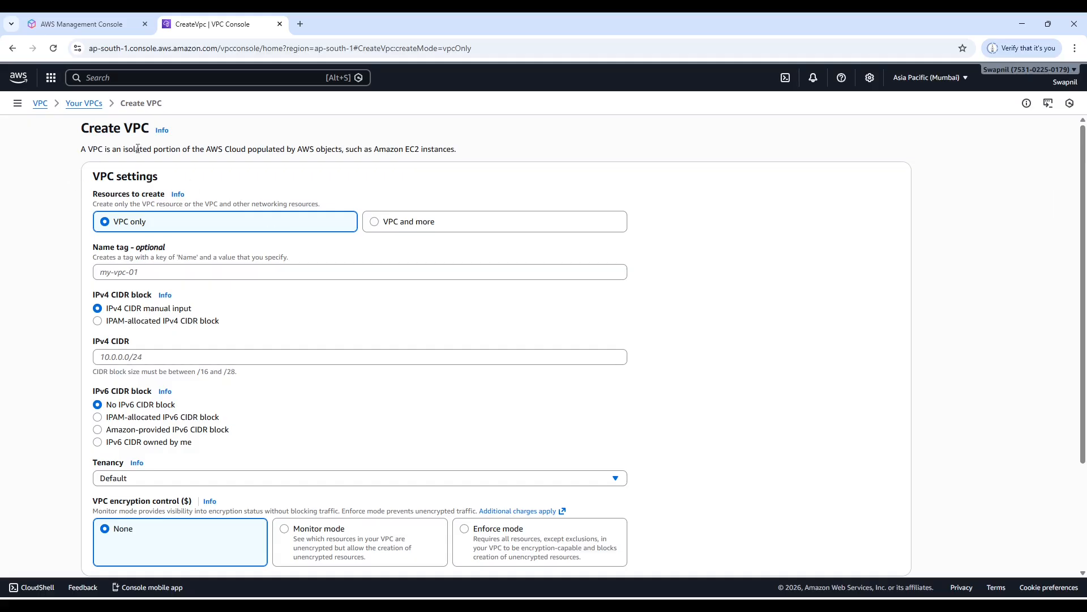
click(154, 272)
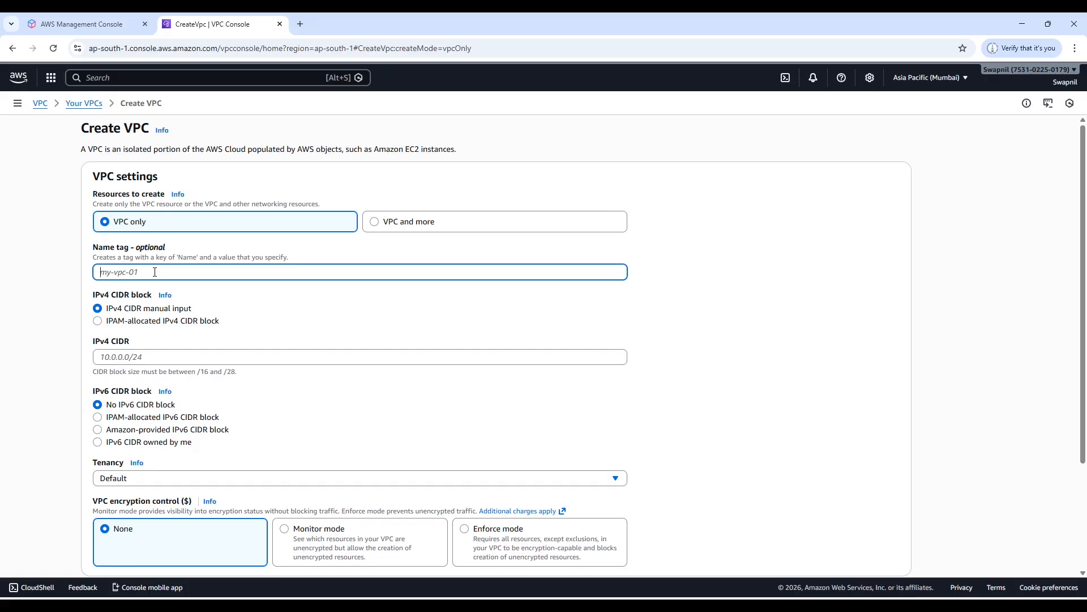
text(VPC-01)
click(102, 356)
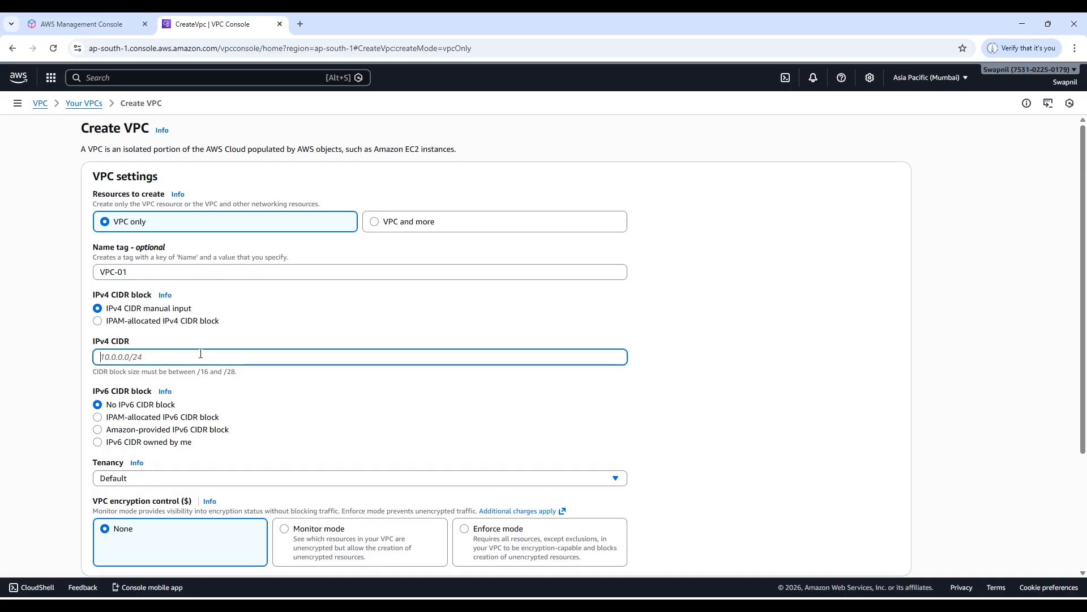
text(10.10.0.0/16)
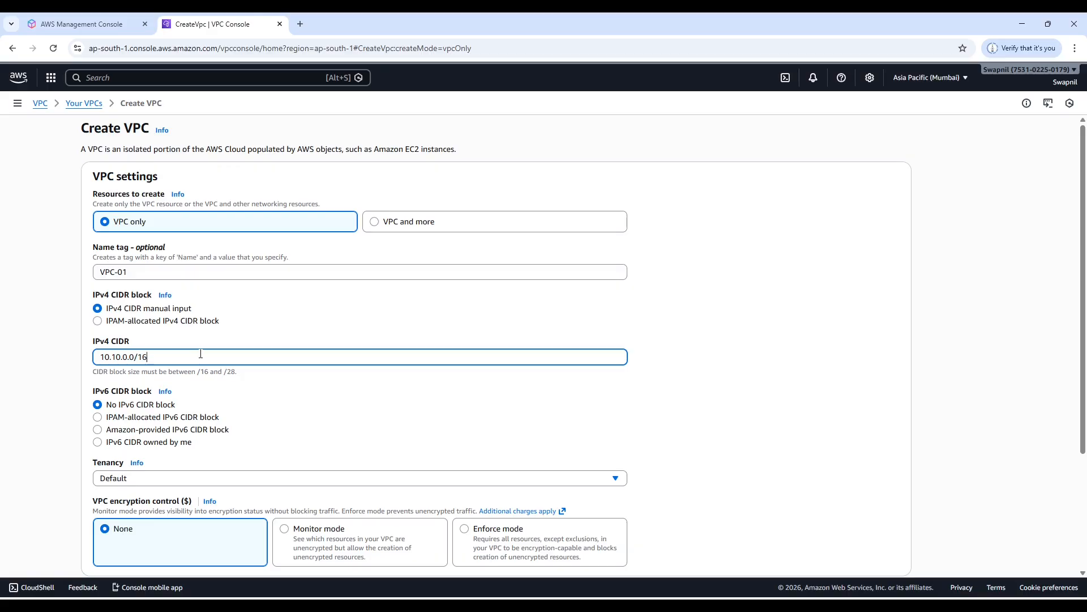
scroll(201, 368, down, 1)
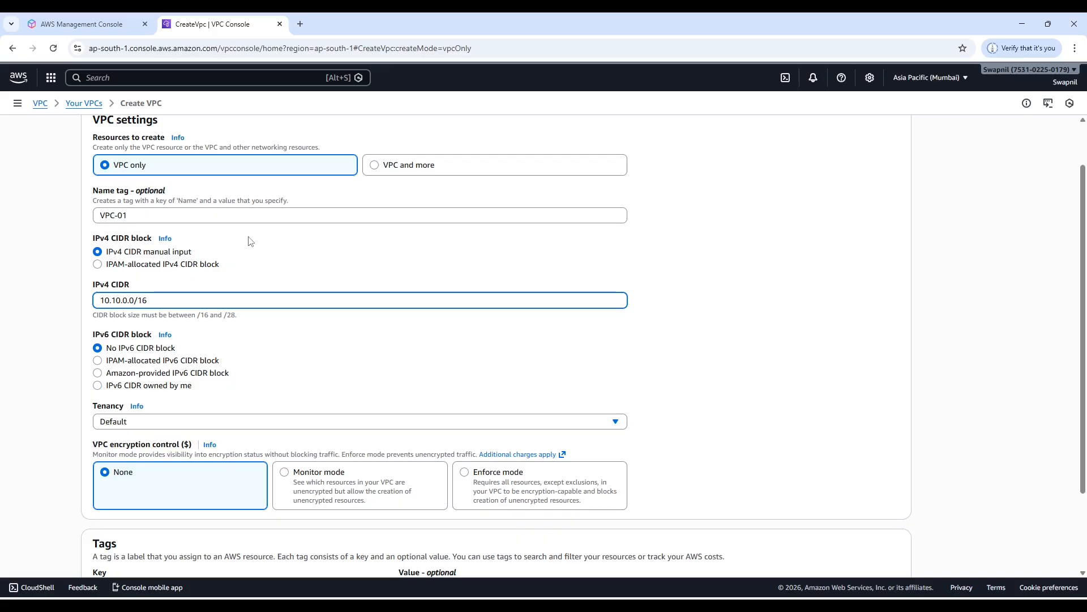
scroll(250, 241, down, 3)
scroll(317, 318, up, 5)
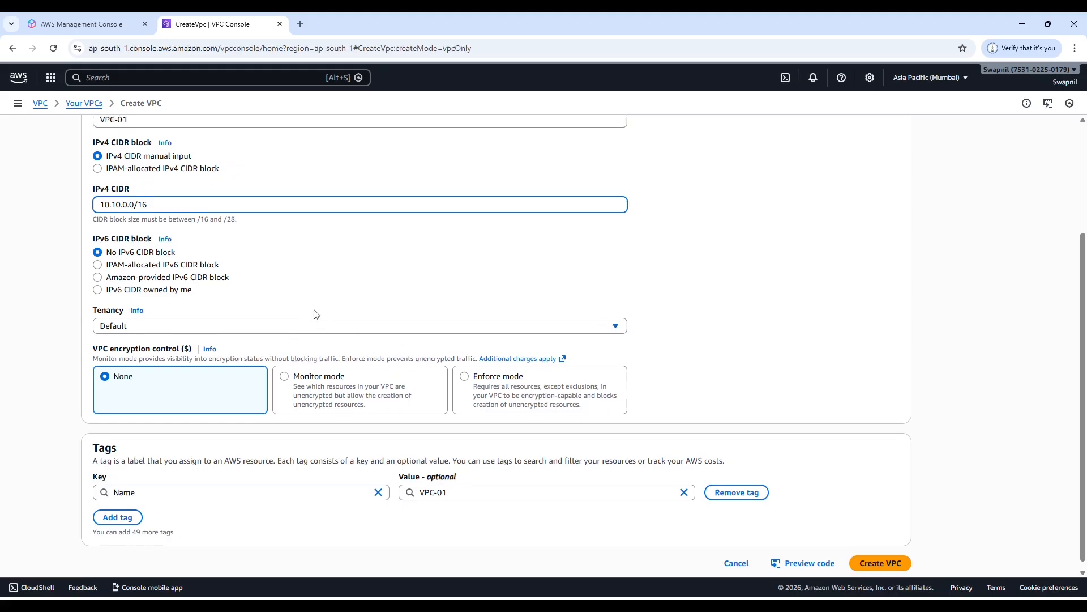
scroll(338, 390, down, 3)
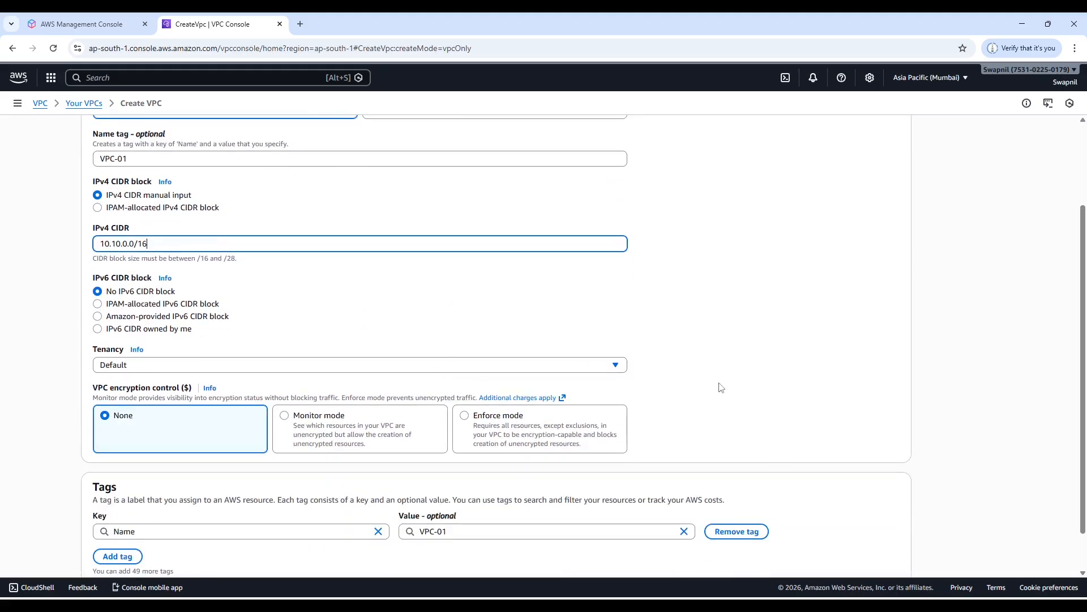
scroll(815, 479, down, 1)
click(892, 563)
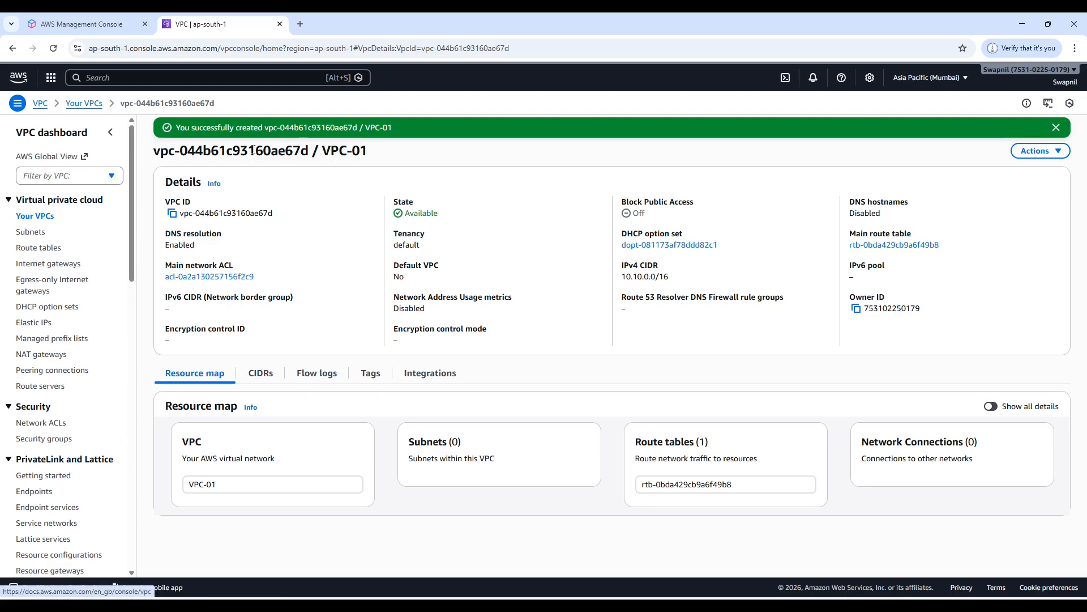
Examine the details of VPC-01 in the VPC list and of its main route table.
click(32, 219)
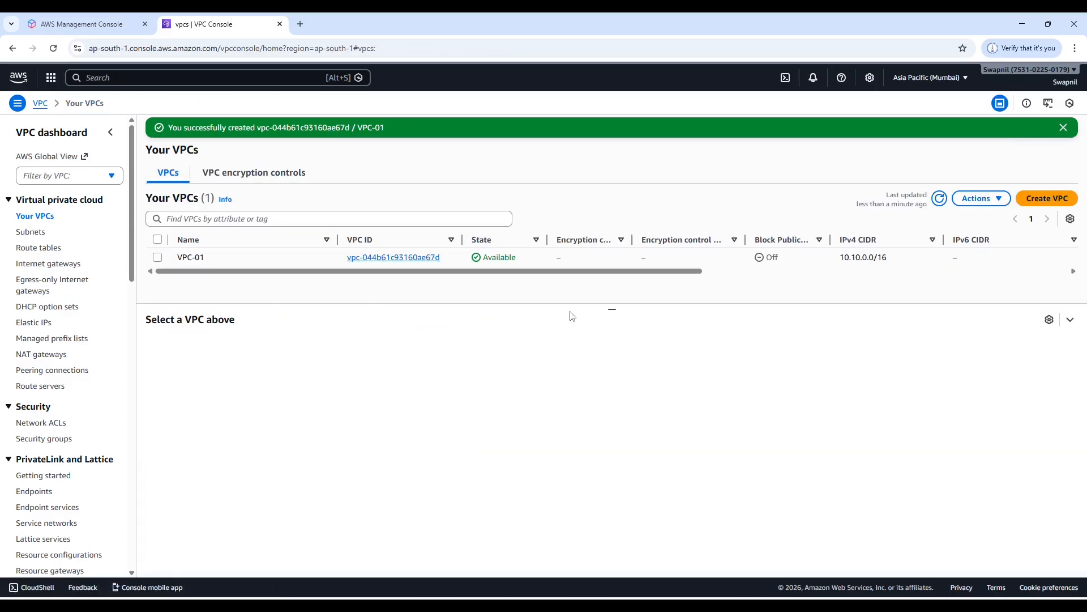
mouse_move(610, 308)
mouse_down()
mouse_move(609, 354)
mouse_move(592, 317)
mouse_up()
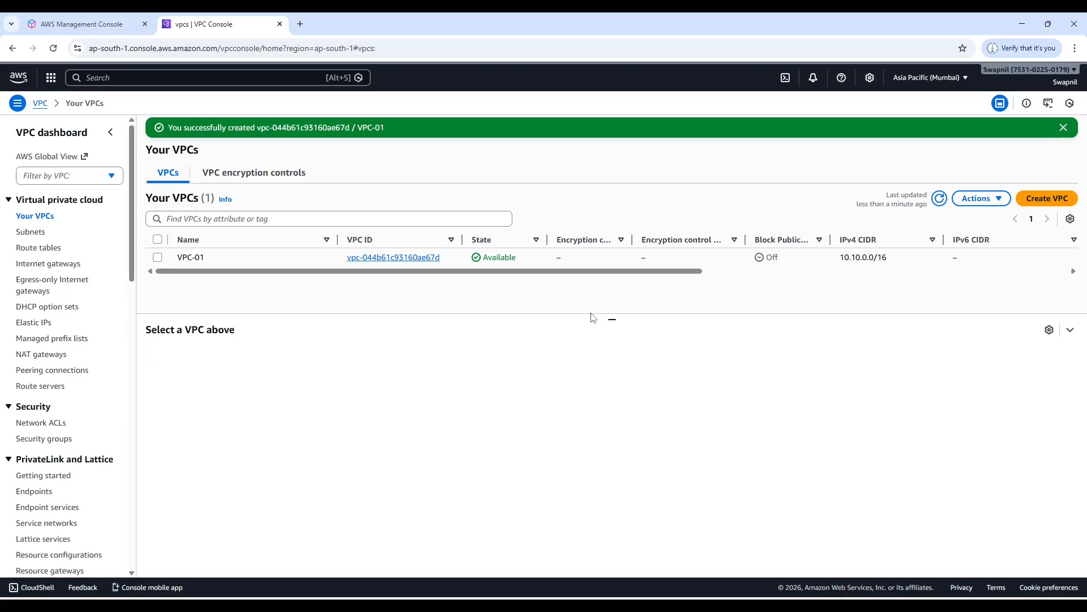
click(158, 258)
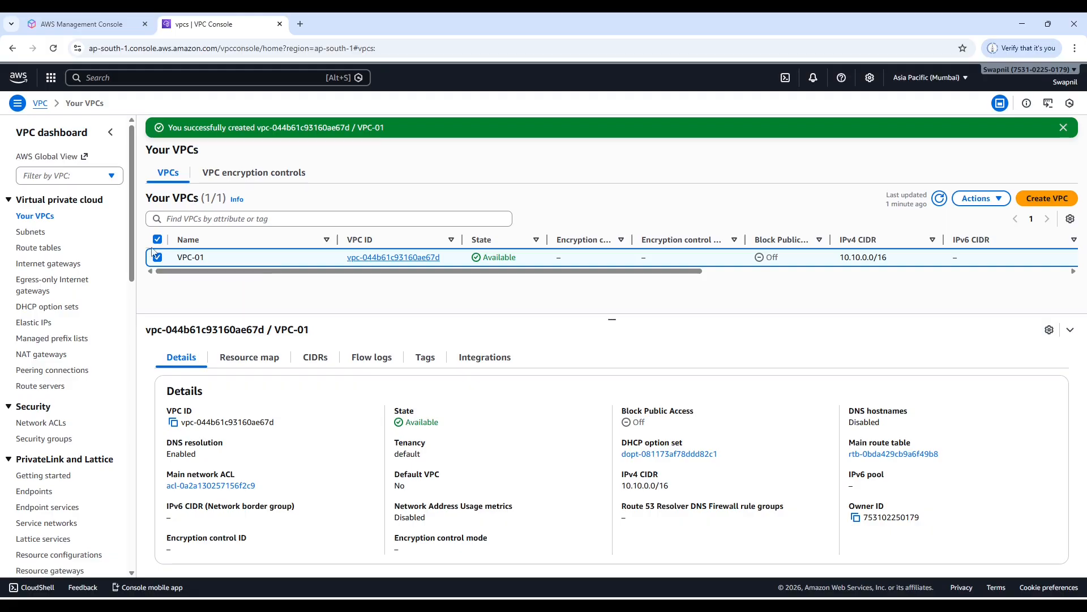
click(34, 253)
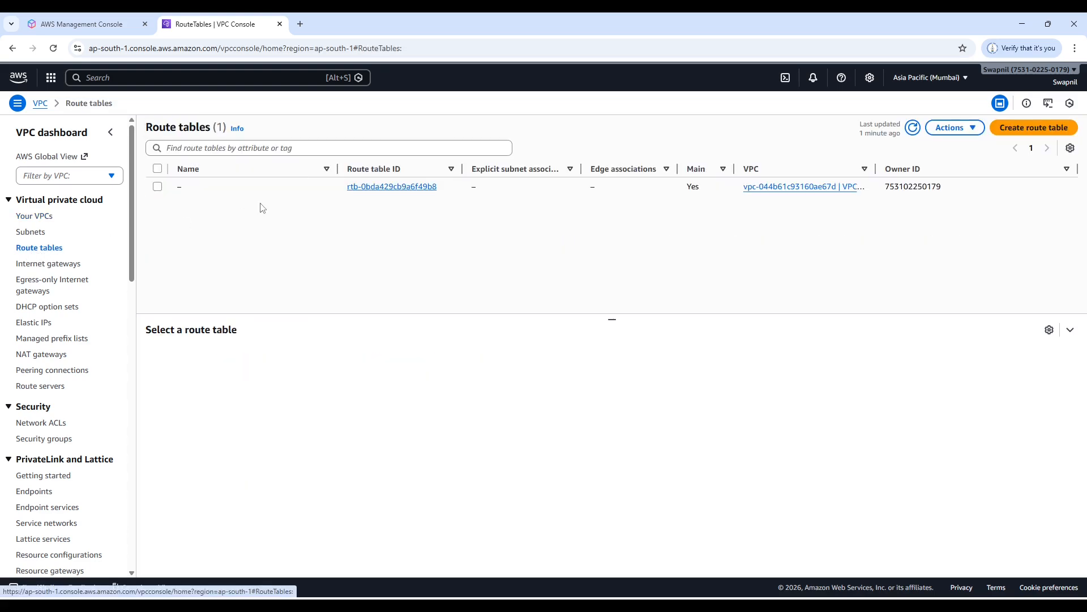
click(158, 187)
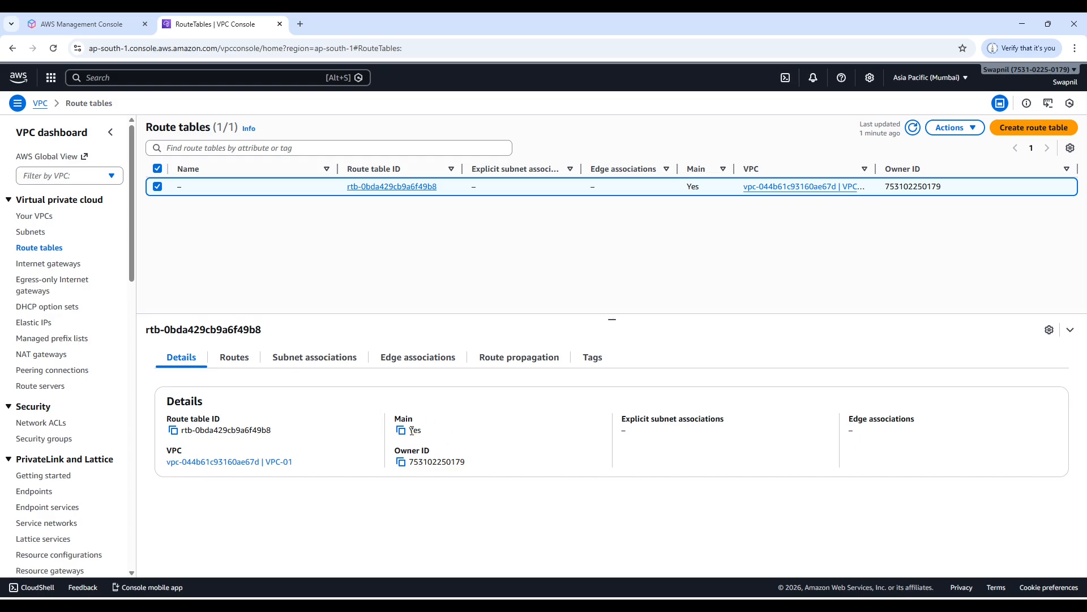
Create a second VPC named vpc-02 with the IPv4 CIDR 10.20.0.0/16 and return to the VPC list.
click(35, 221)
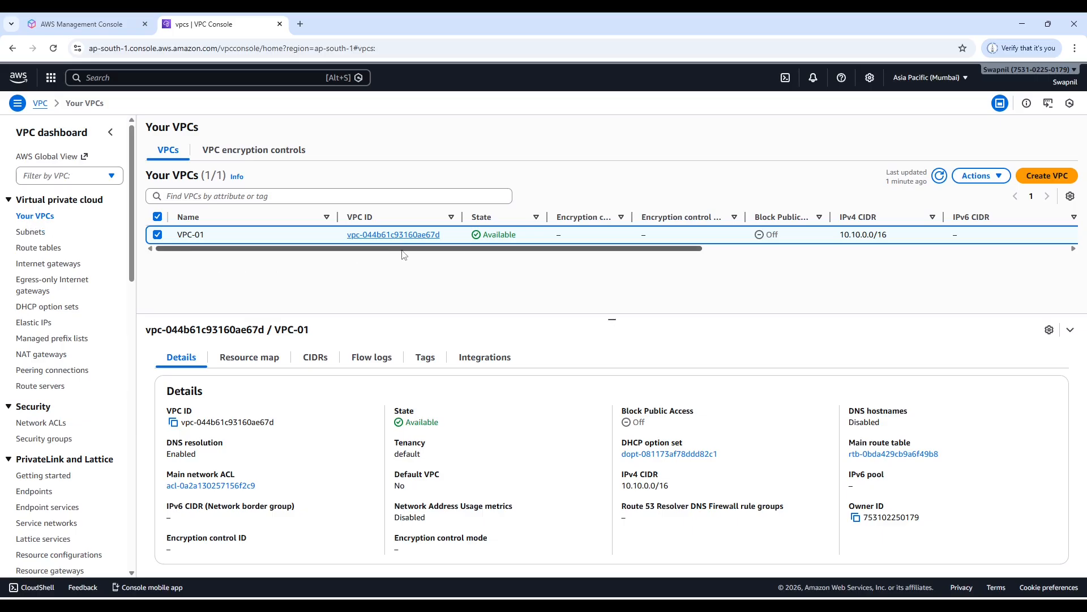
click(1055, 187)
click(144, 273)
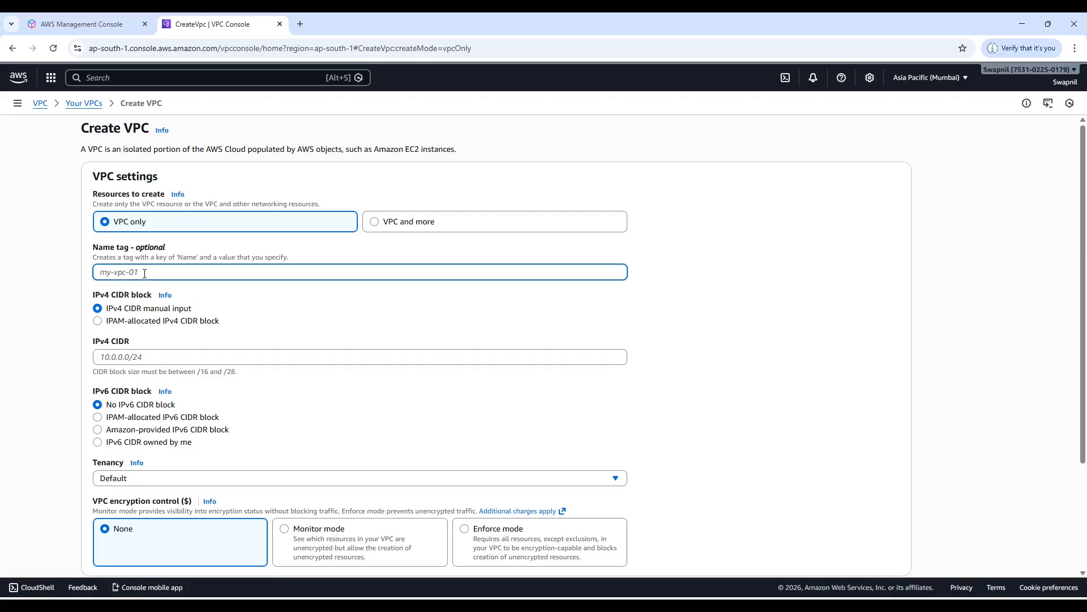
text(vpc-02)
click(123, 357)
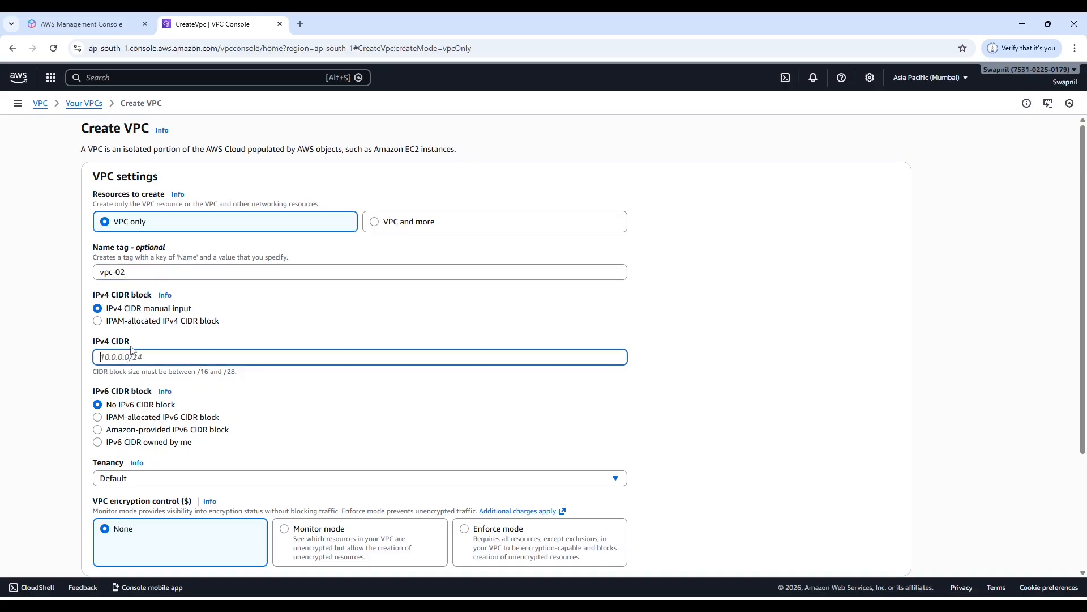
text(10.20.0.0/16)
scroll(777, 410, down, 3)
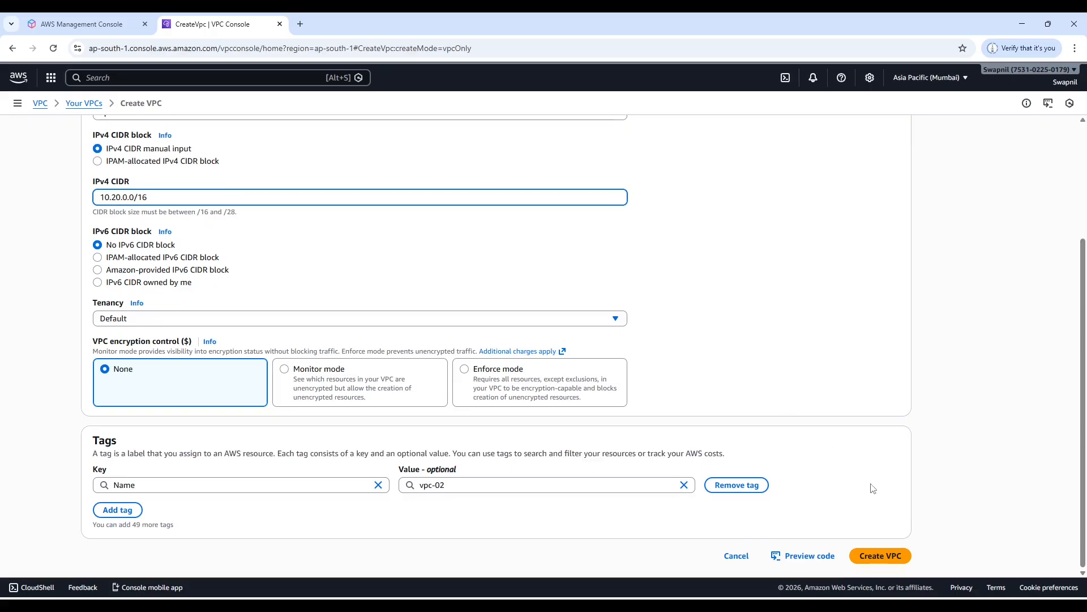
click(885, 556)
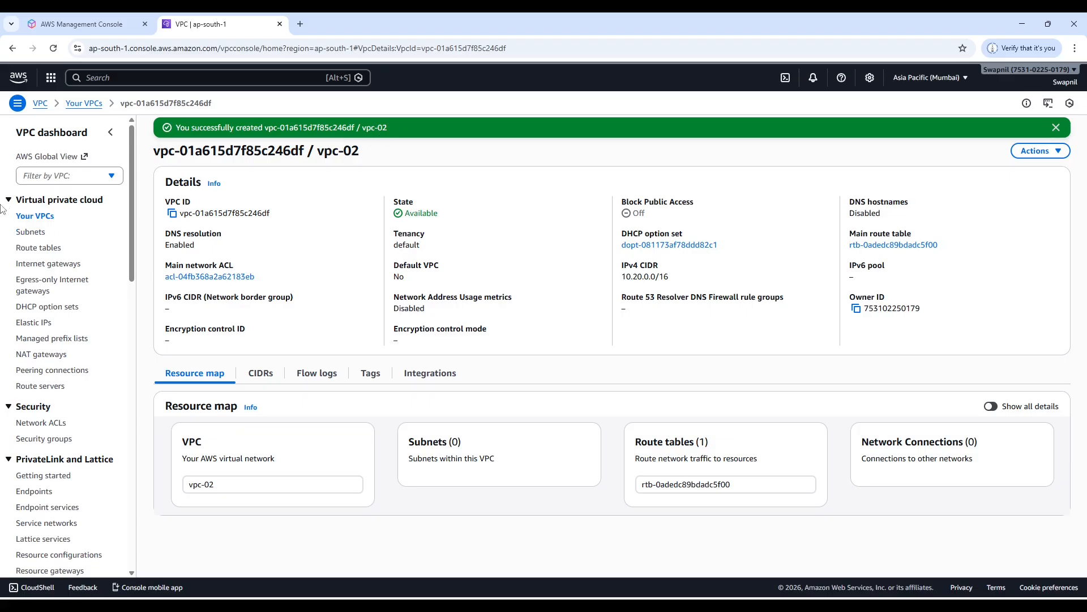
click(32, 220)
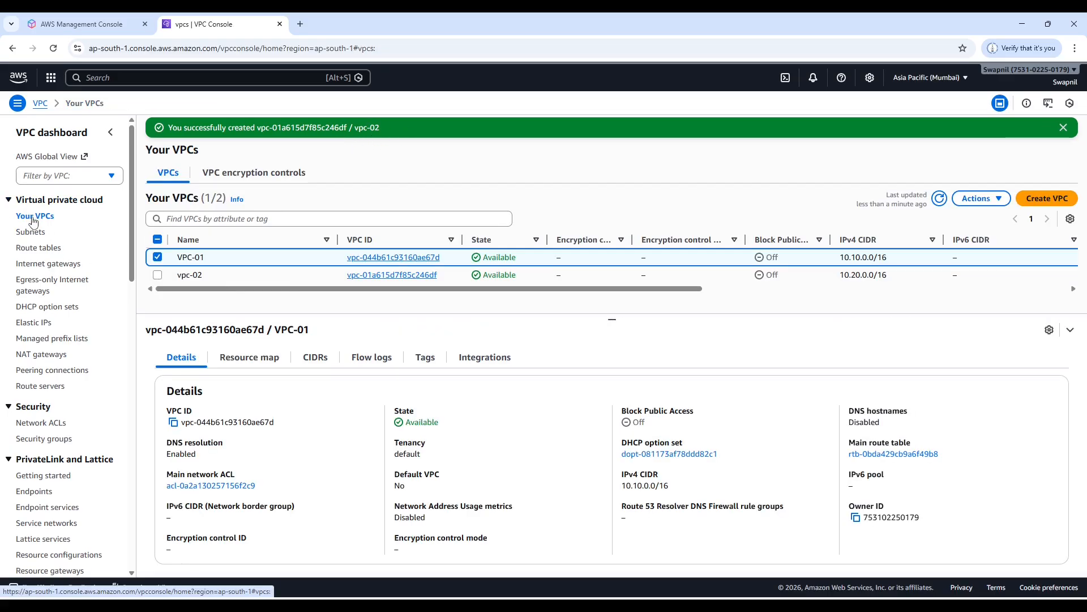
Examine the main route tables of VPC-01 and vpc-02 in the route table list, widening the VPC column to read the names.
click(157, 257)
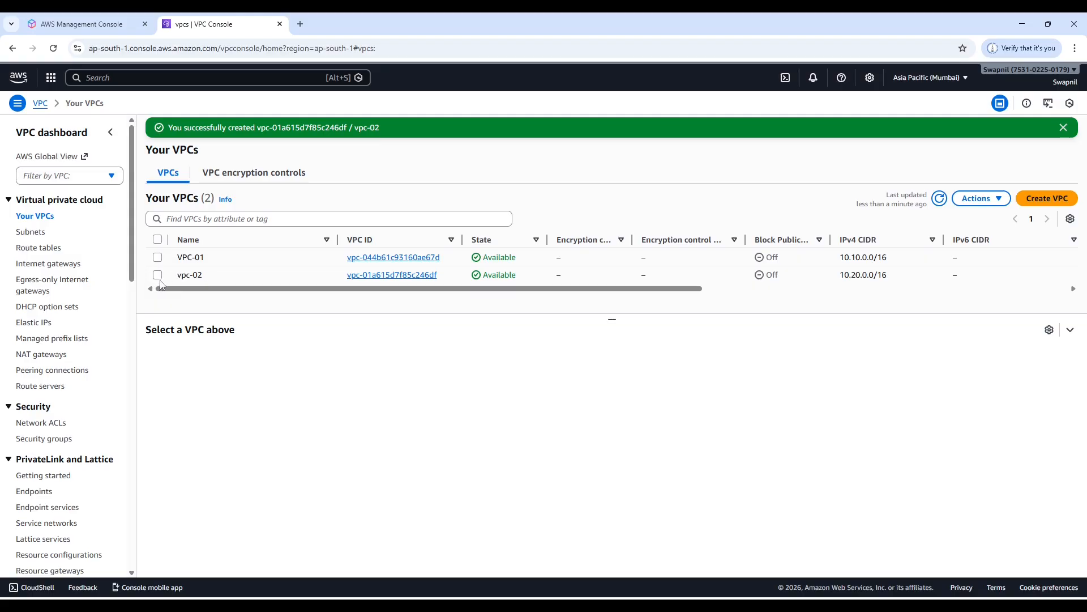
click(33, 249)
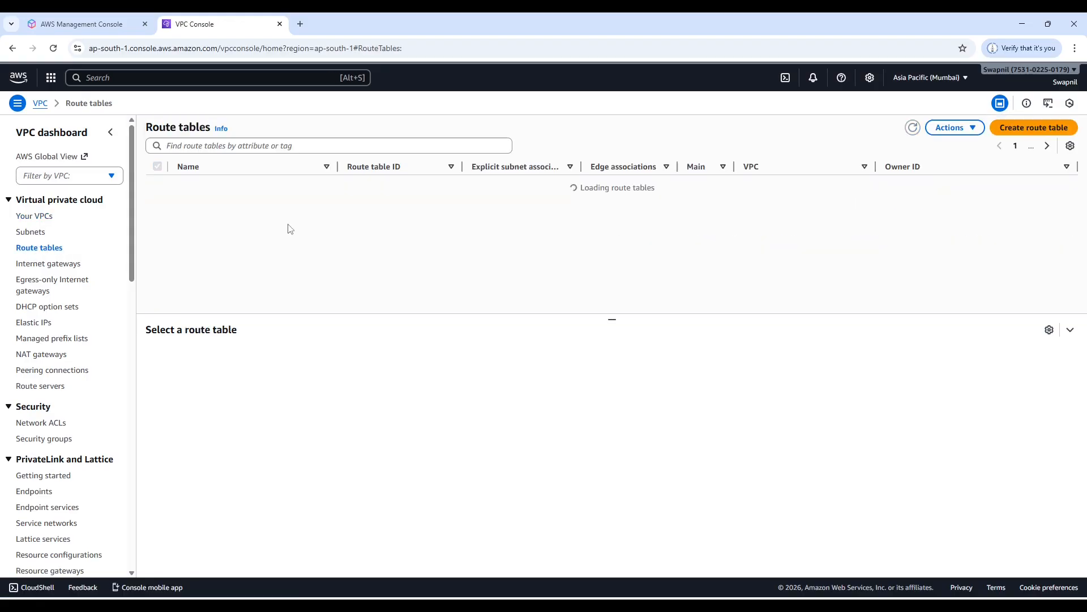
click(157, 205)
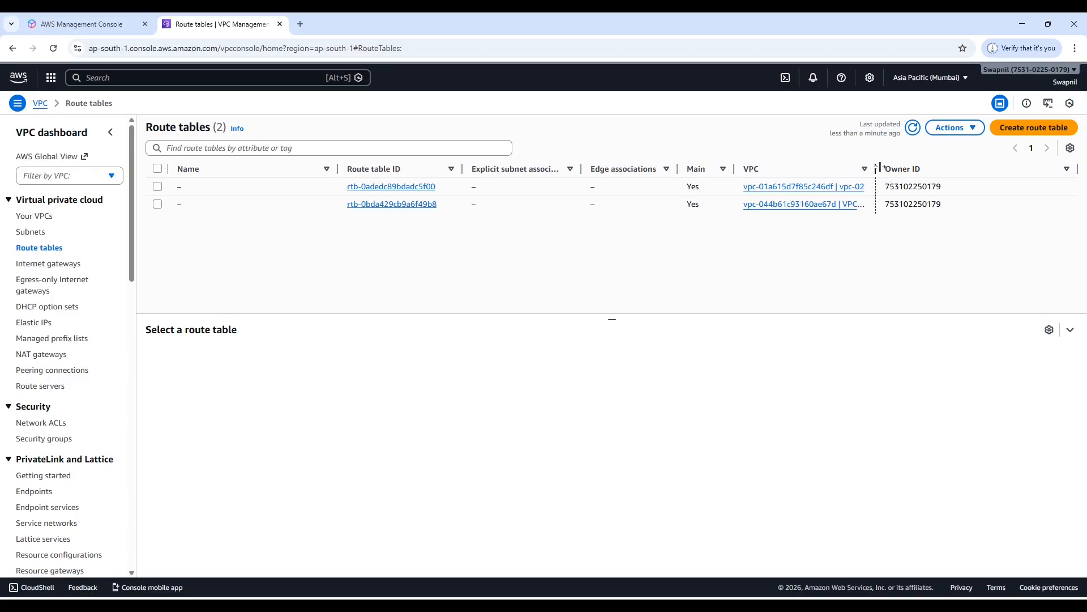
drag(880, 166, 899, 168)
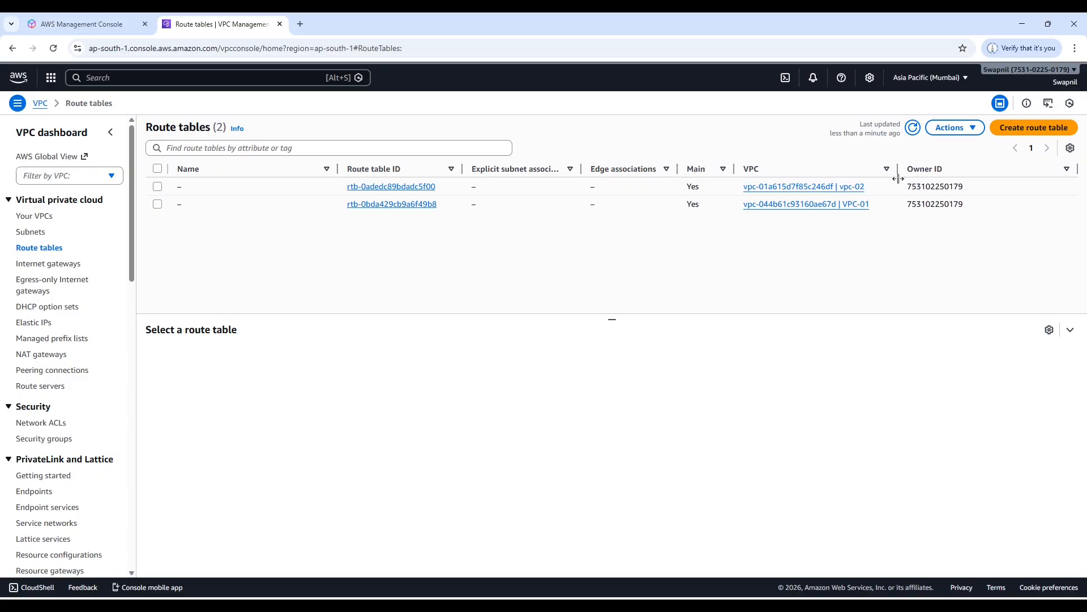
click(157, 204)
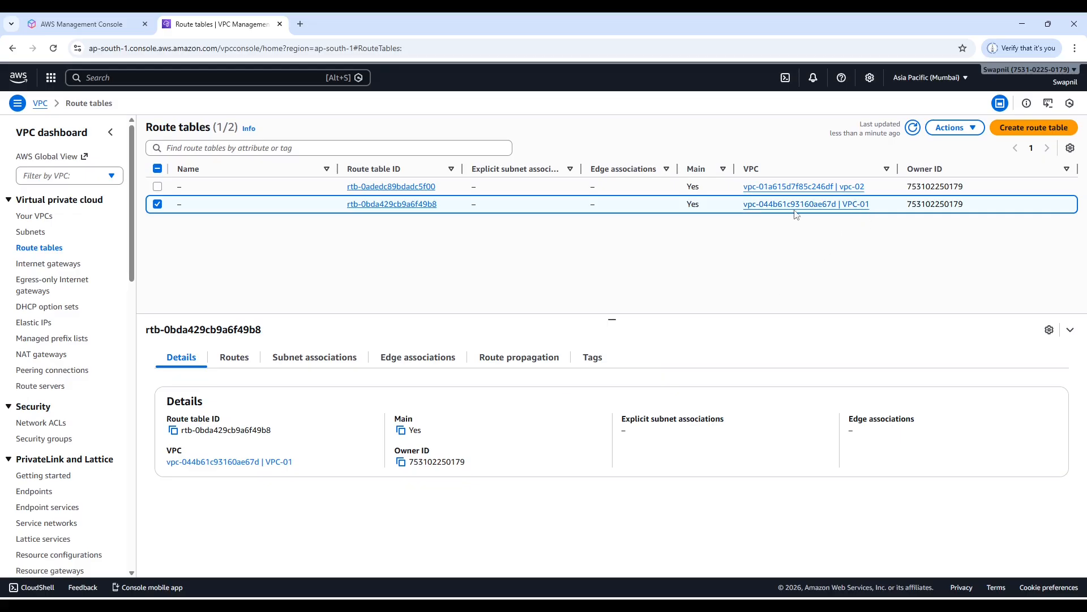
click(158, 204)
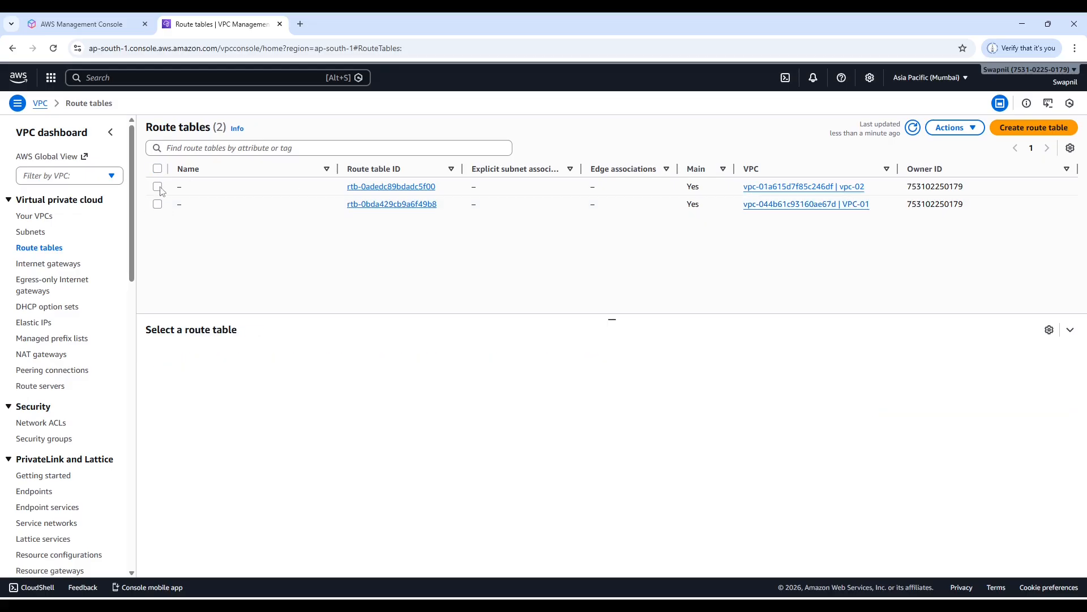
click(158, 187)
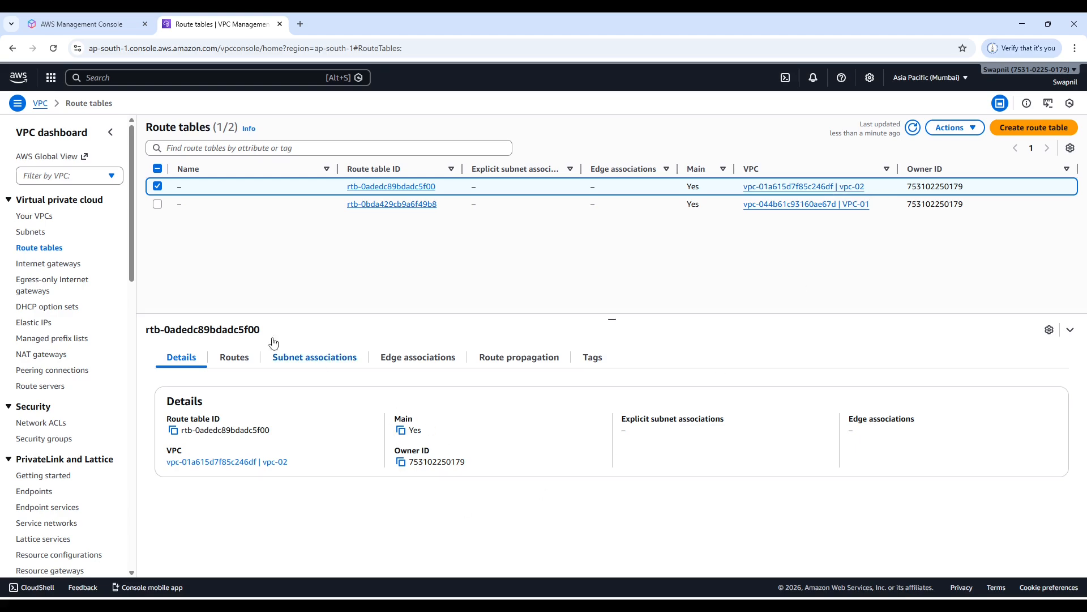
Review the network plan slide and delete vpc-02 from the VPC list, confirming with the word delete.
click(35, 217)
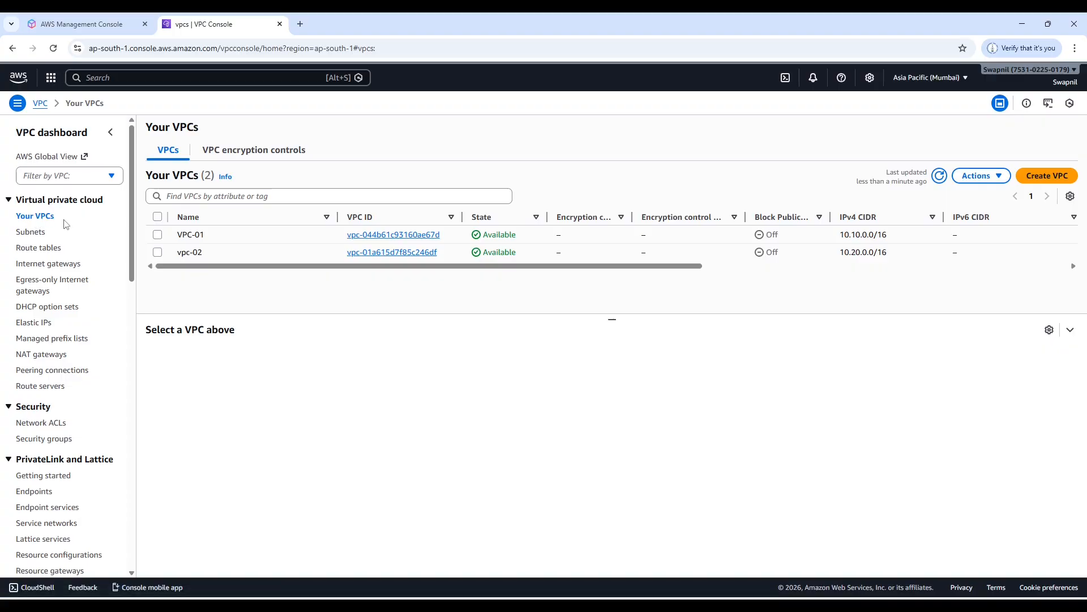
key(alt+Tab)
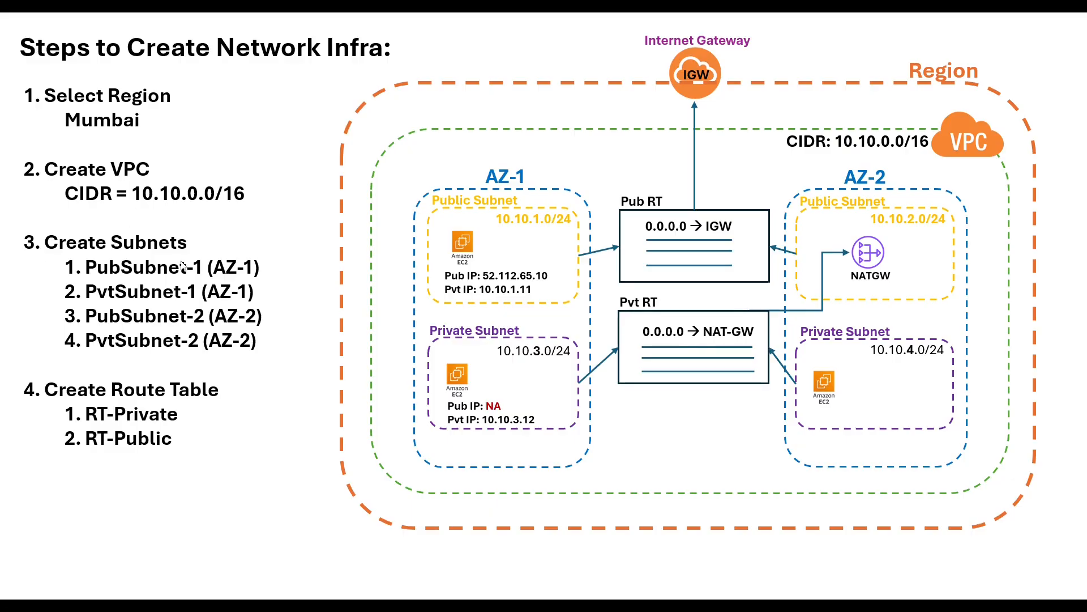
key(alt+Tab)
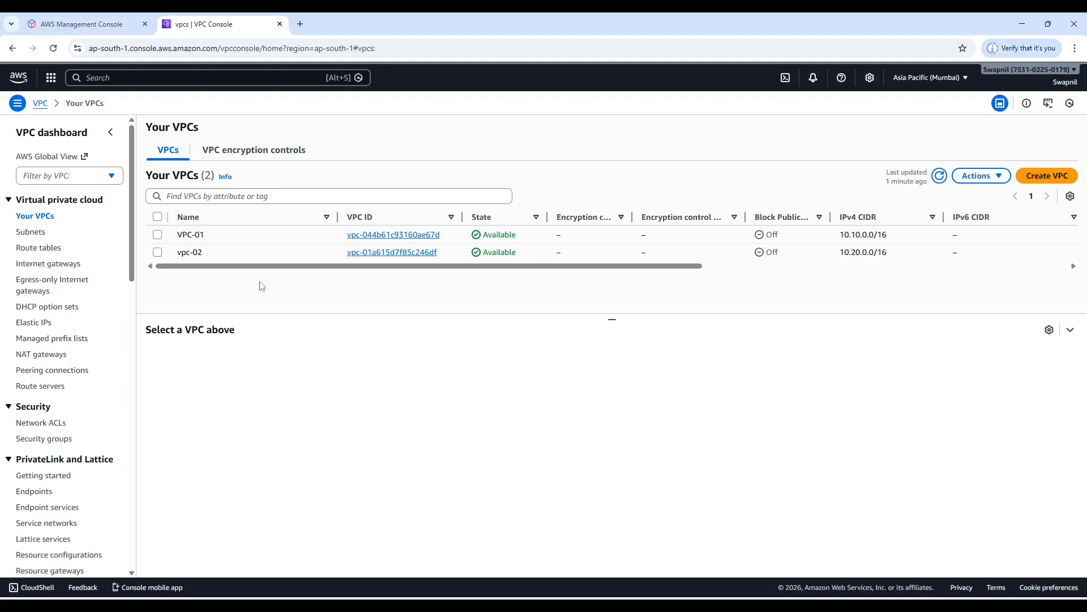
click(158, 253)
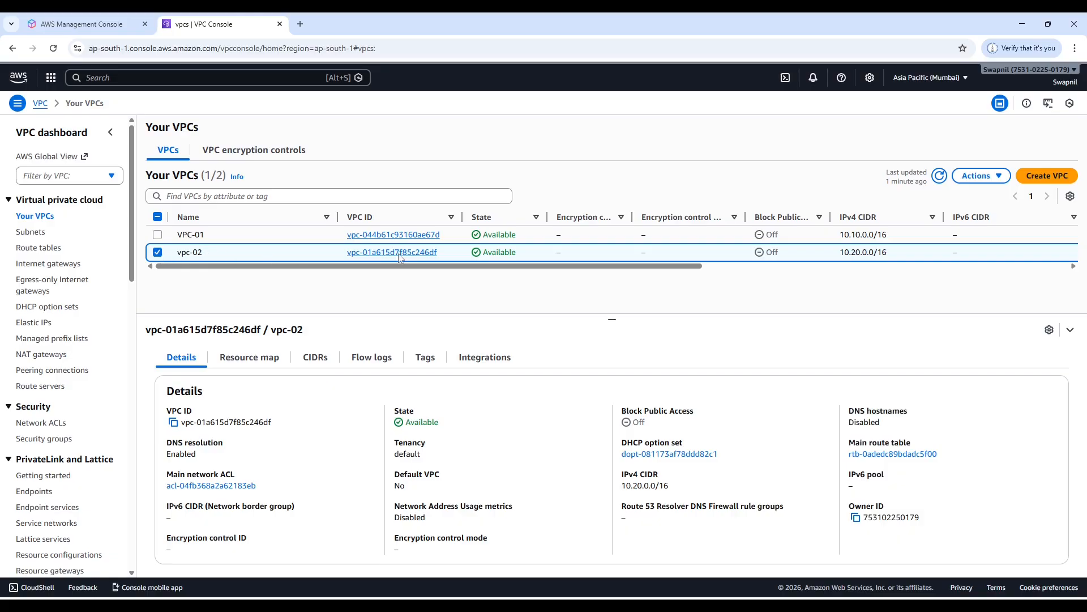
click(998, 178)
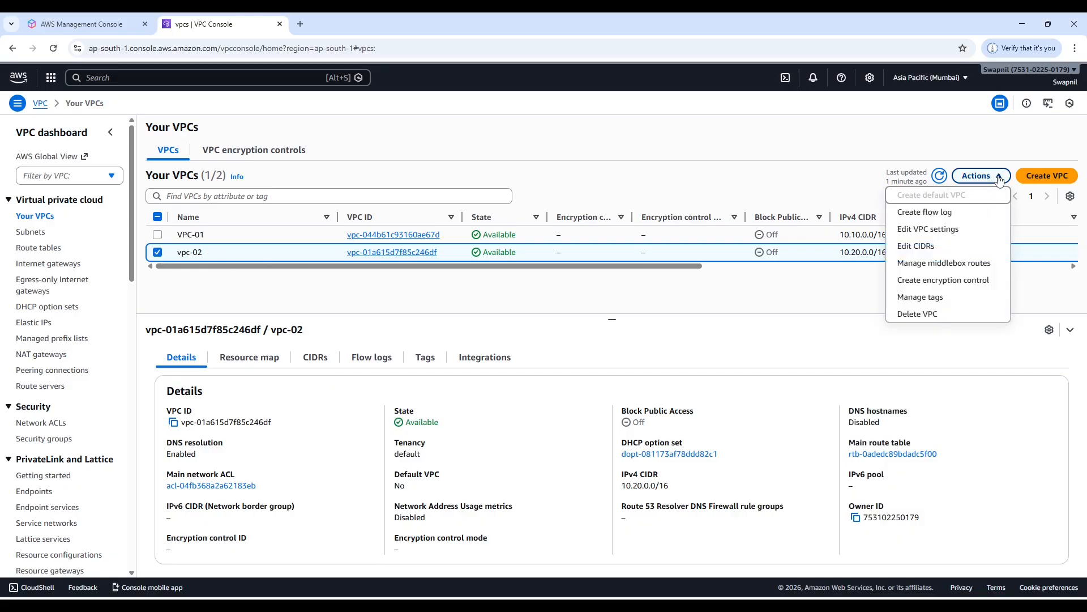
click(917, 315)
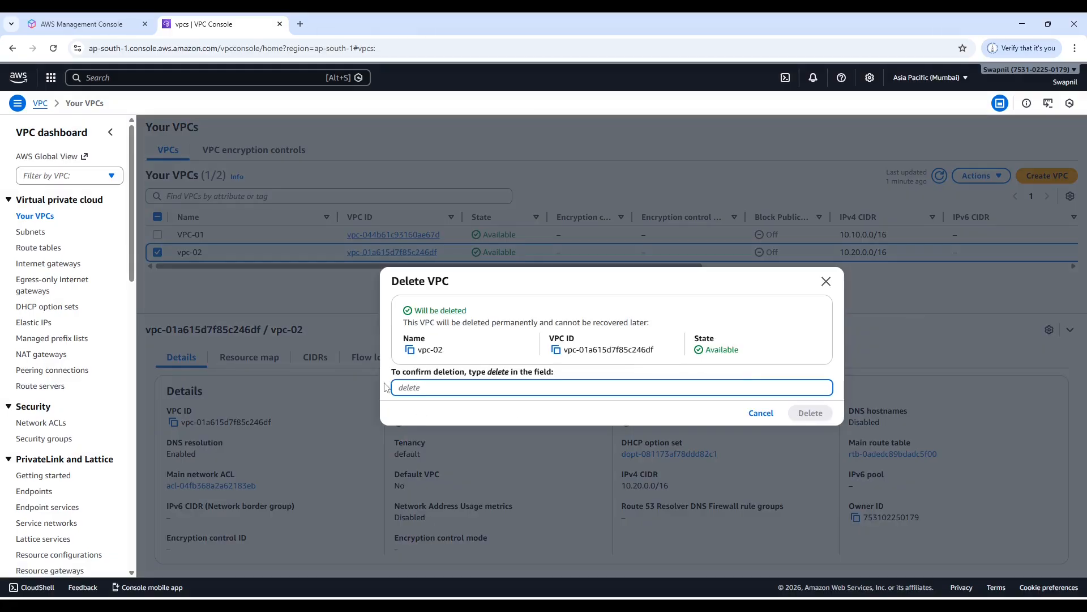
text(delete)
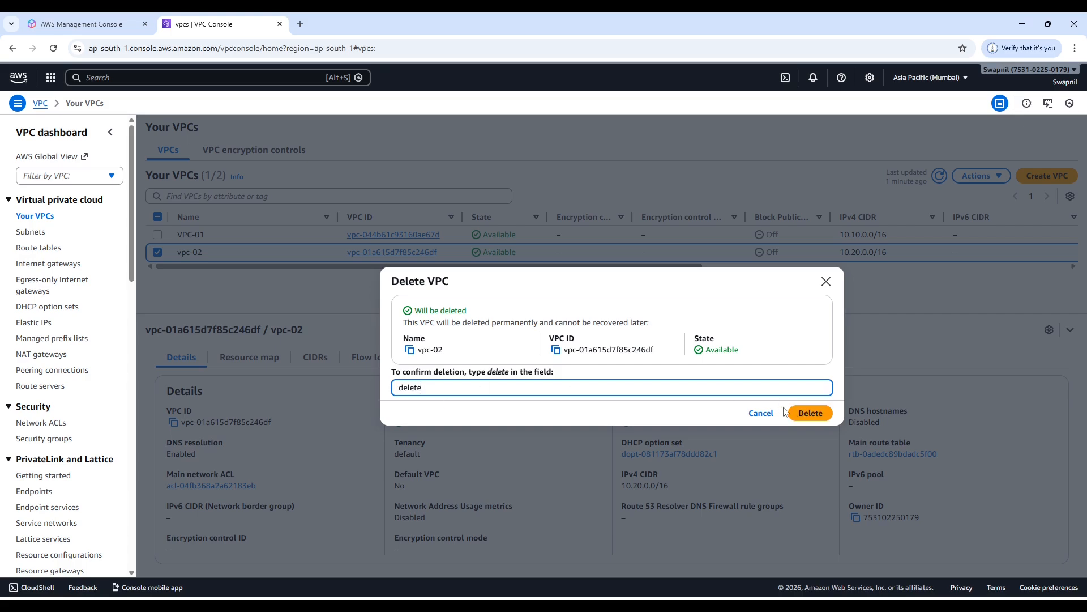
click(810, 413)
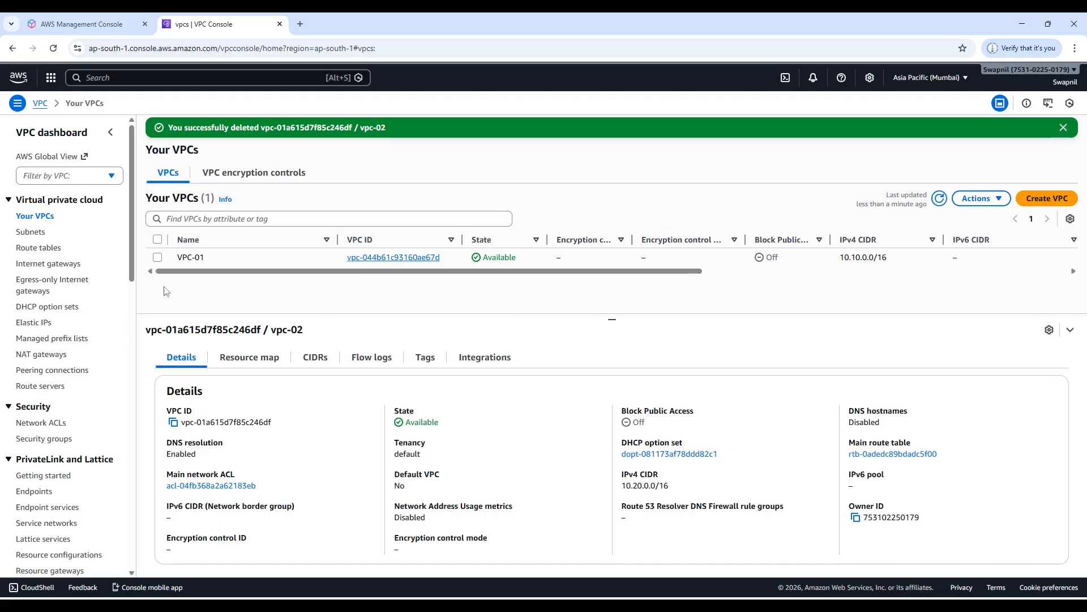
Examine the details of VPC-01 and the subnet list of the Mumbai region.
click(158, 257)
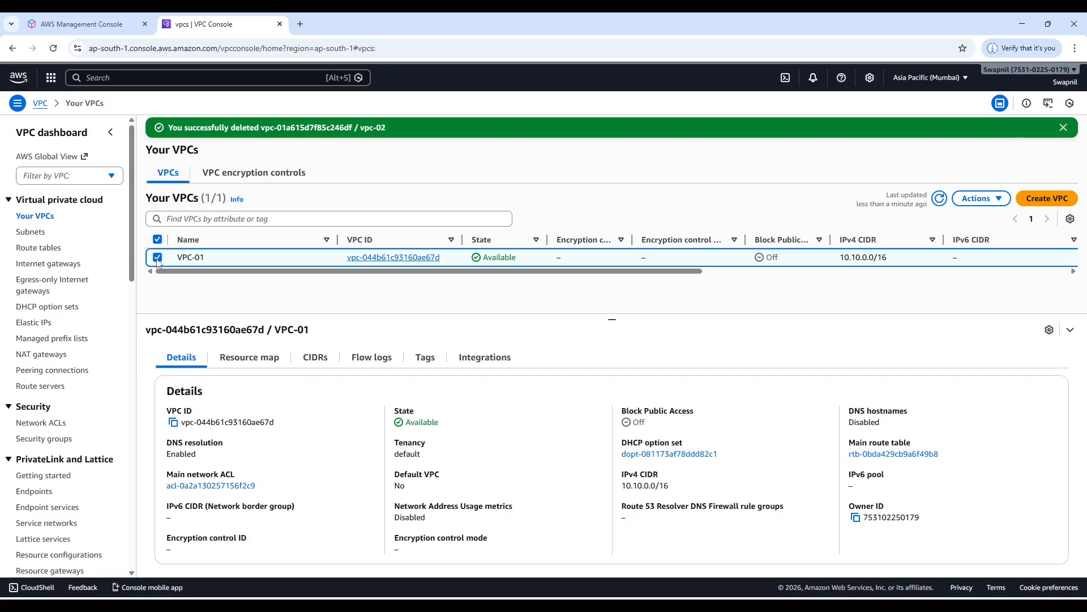
click(158, 257)
click(33, 234)
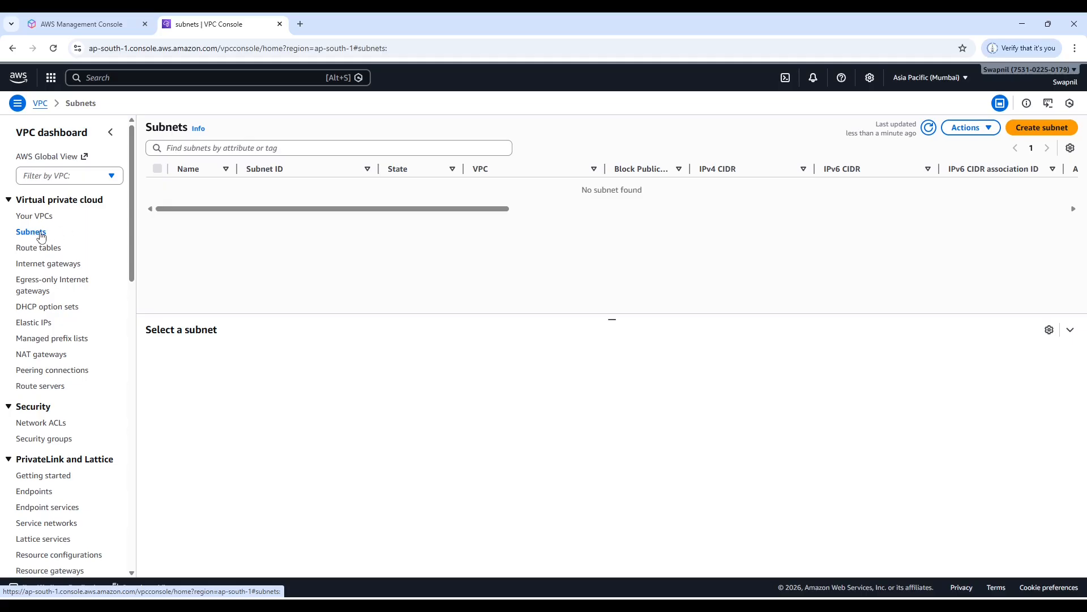
key(alt+Tab)
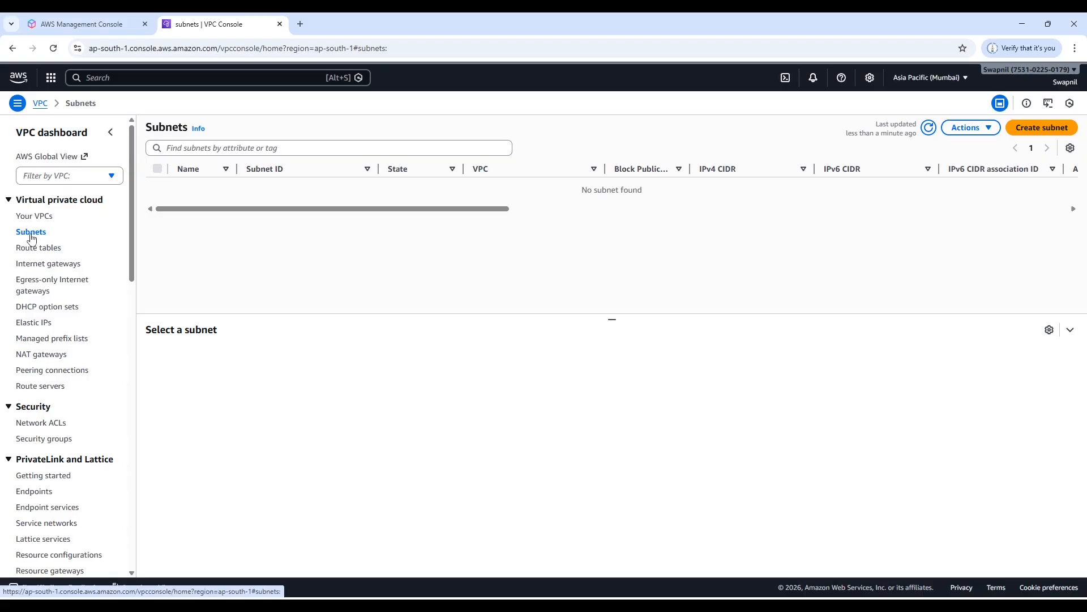
Start a new subnet in VPC-01 and name it Pub-01.
click(1047, 130)
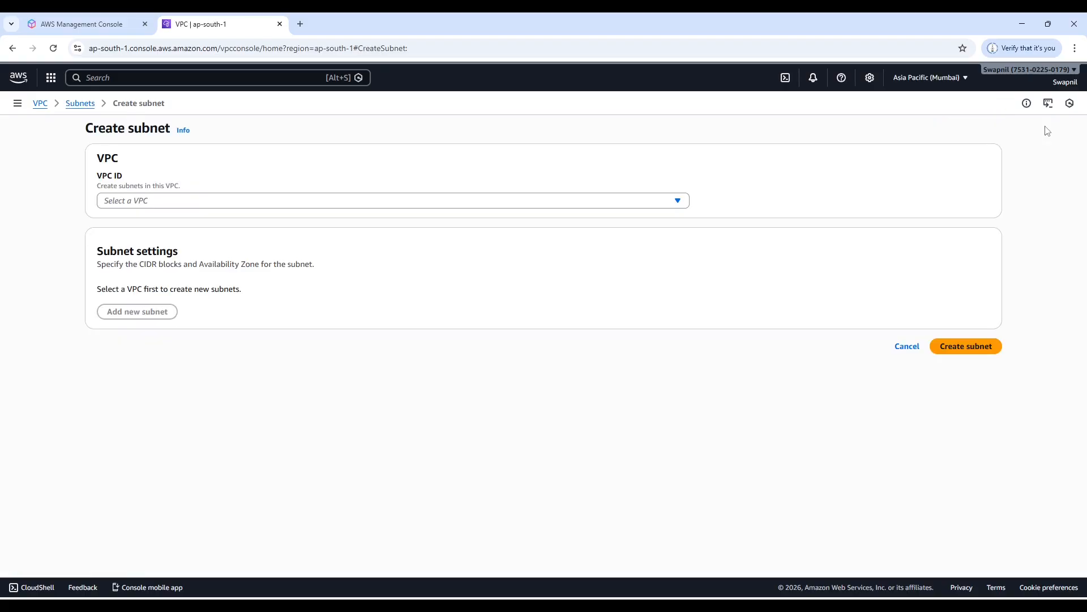
click(180, 202)
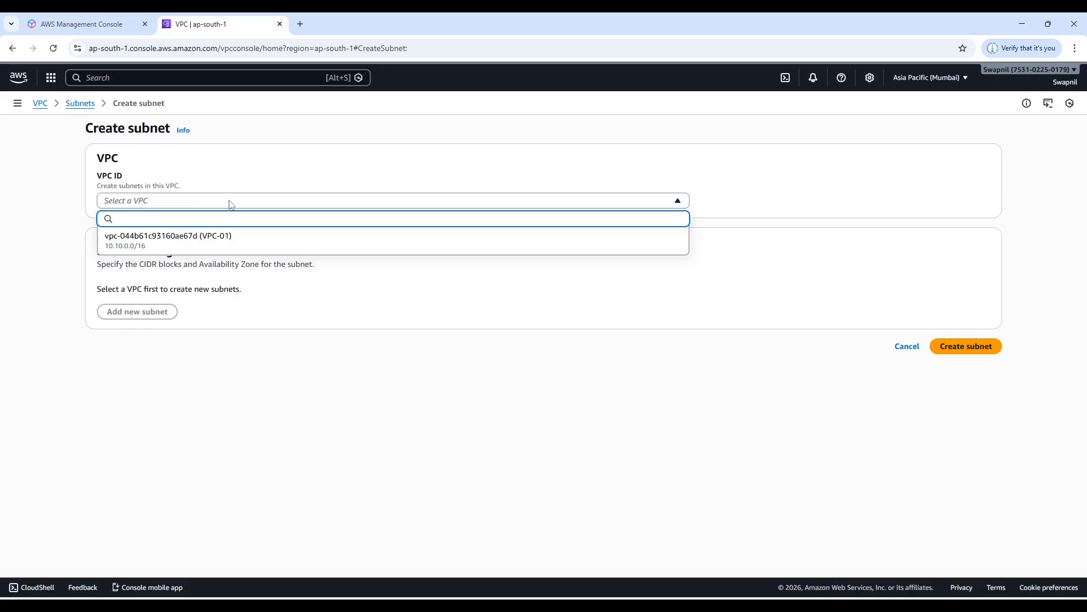
click(168, 244)
scroll(185, 291, down, 3)
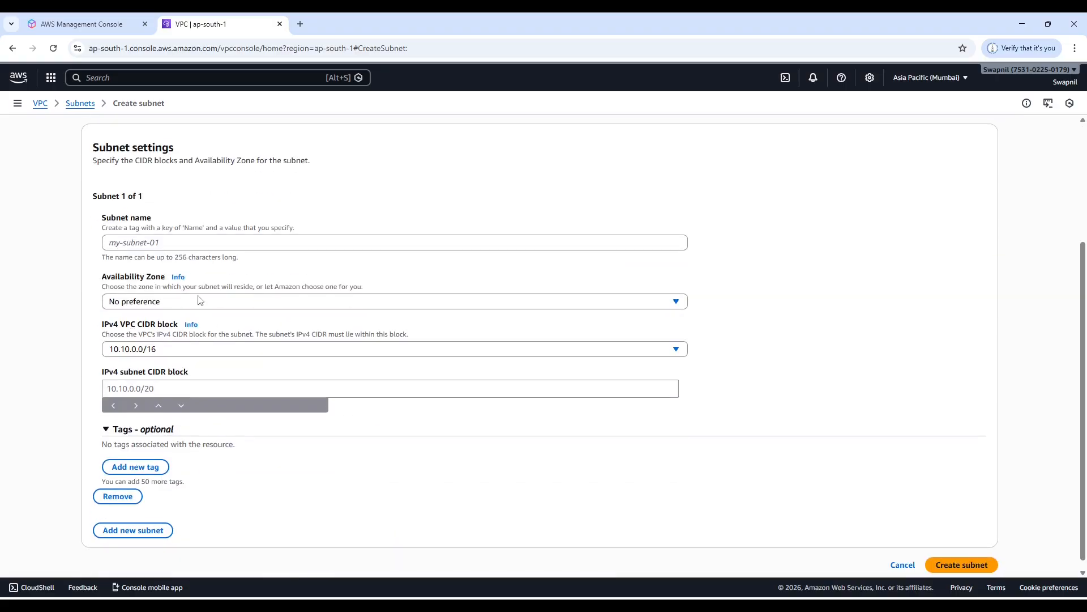
click(172, 241)
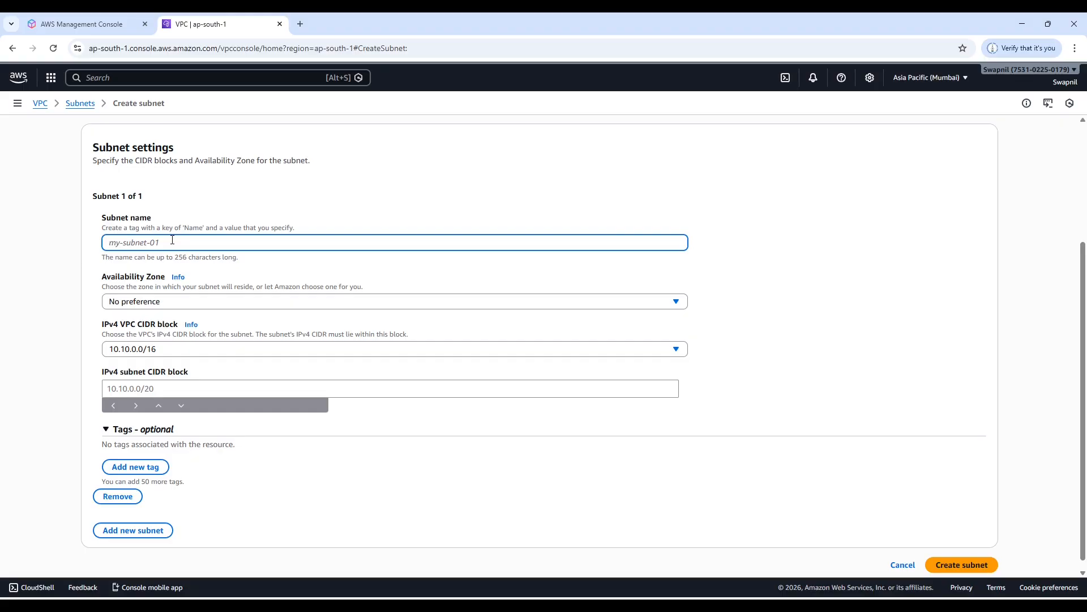
text(P)
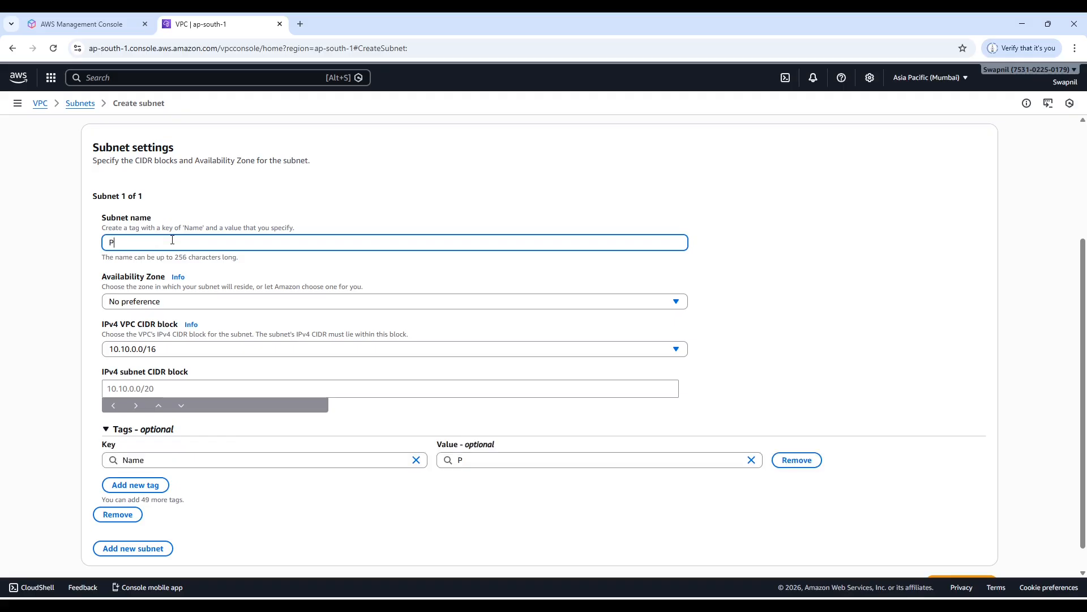
text(ub-01)
Create the Pub-01 subnet in availability zone aps1-az1 (ap-south-1a) with the IPv4 CIDR 10.10.1.0/24 and examine its details.
click(183, 304)
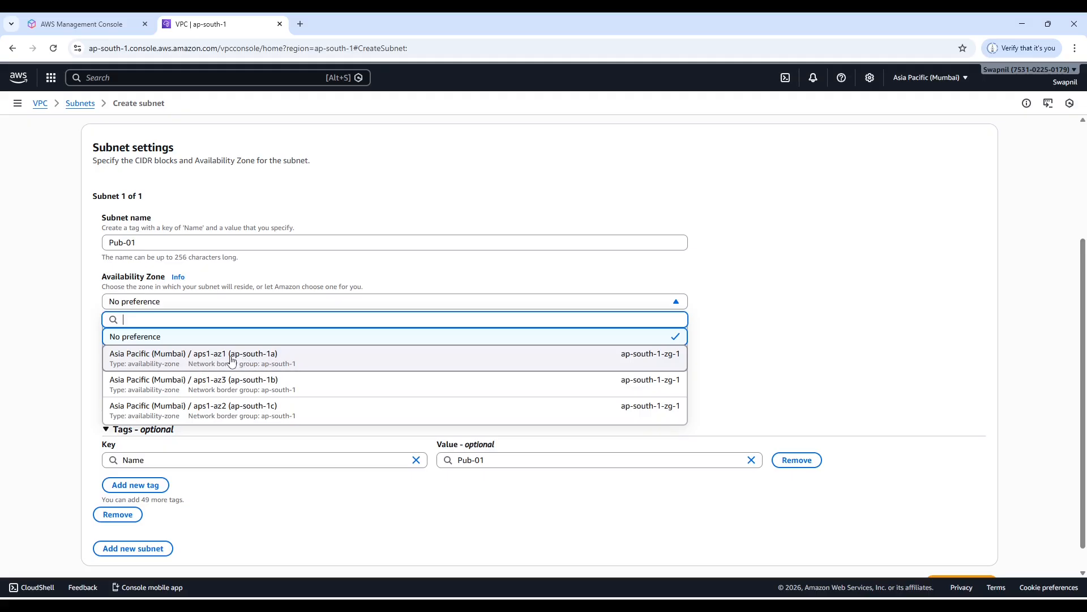
click(278, 360)
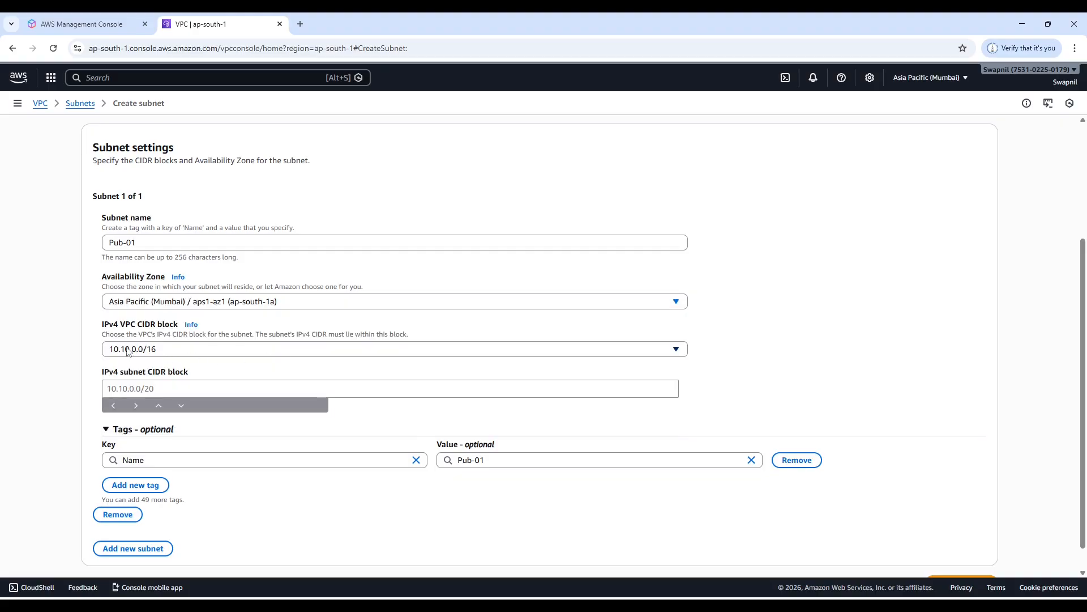
click(114, 387)
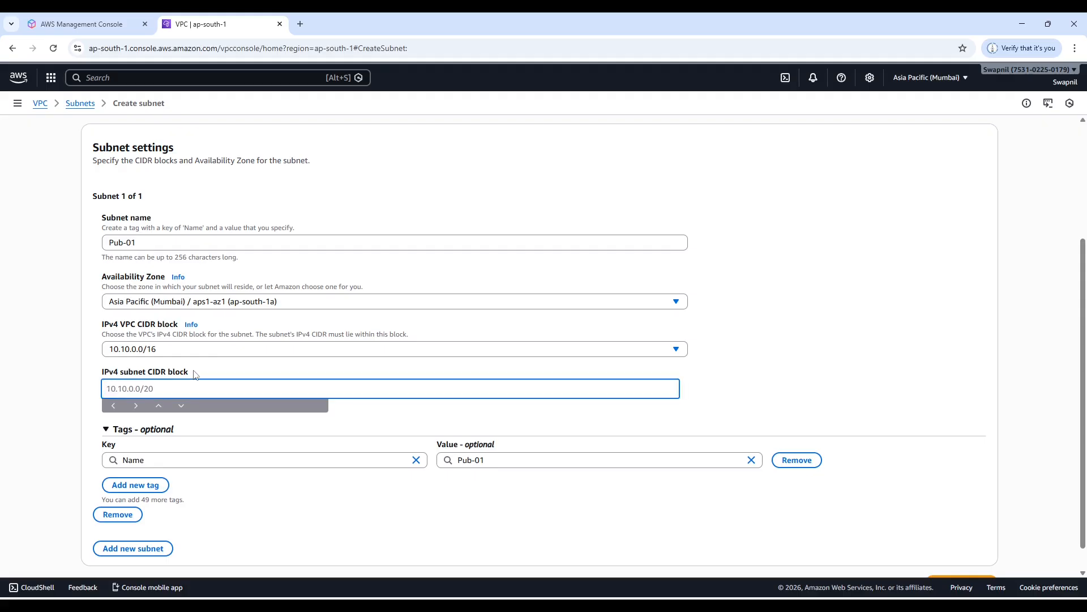
text(10)
text(.10.1.0/24)
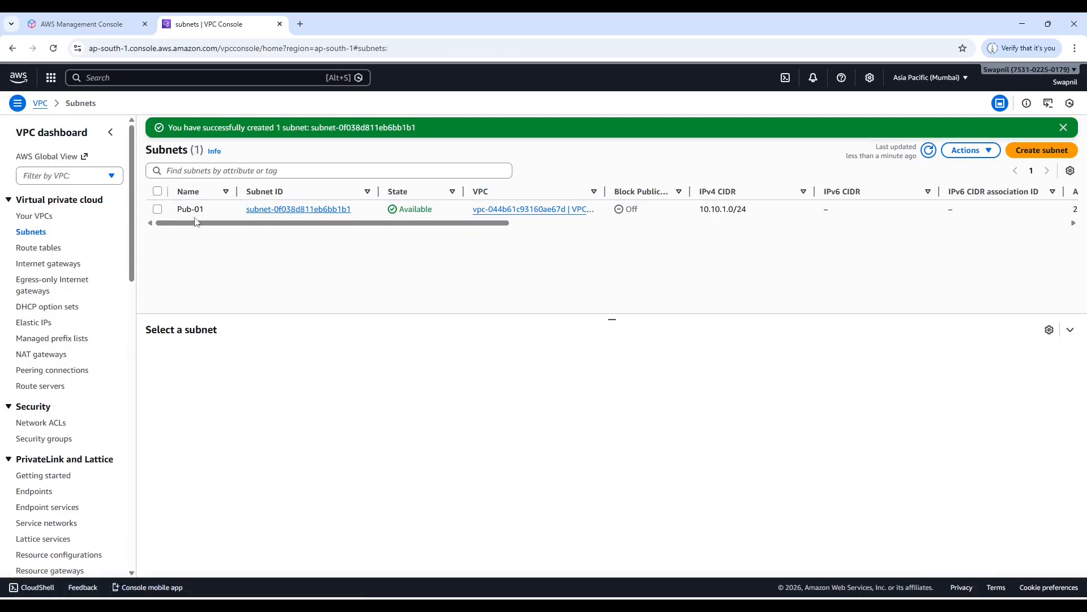
click(159, 210)
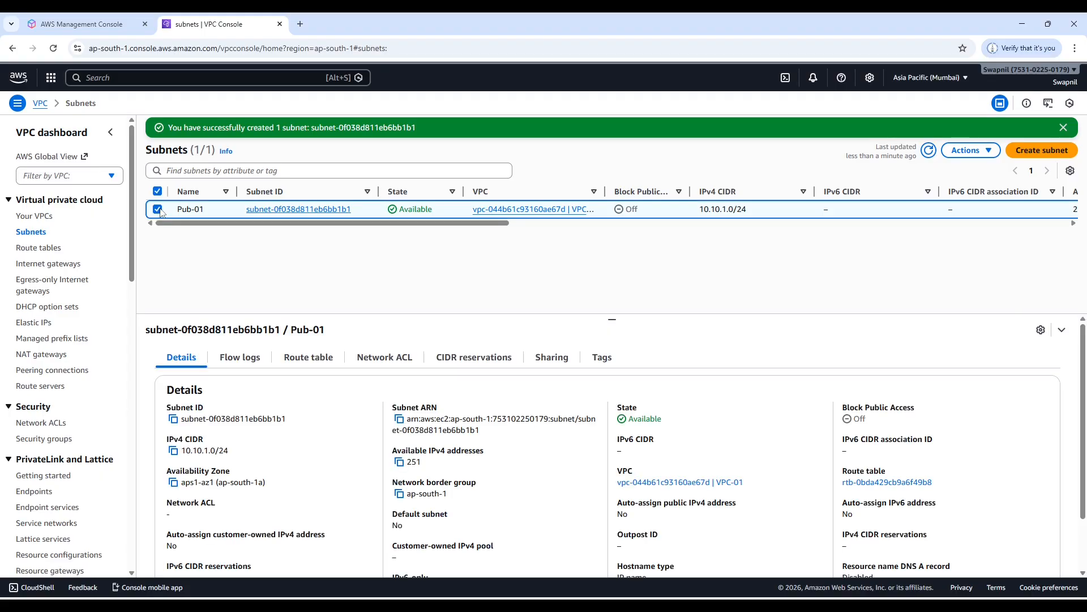
click(159, 210)
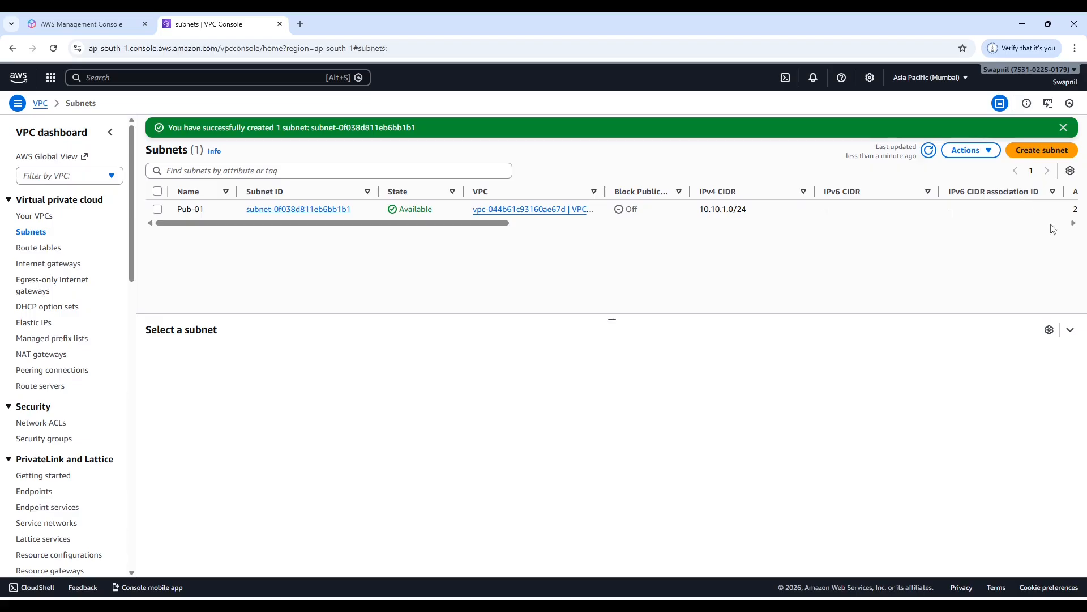
Start a new subnet in VPC-01 and name it Private-1.
click(1052, 153)
click(146, 201)
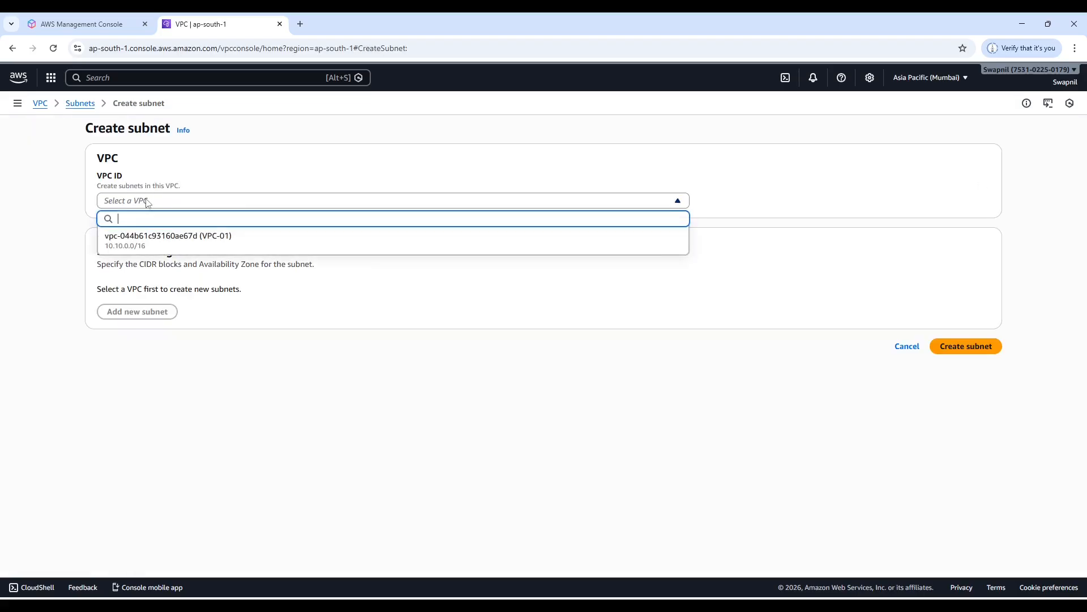
click(143, 242)
scroll(175, 327, down, 3)
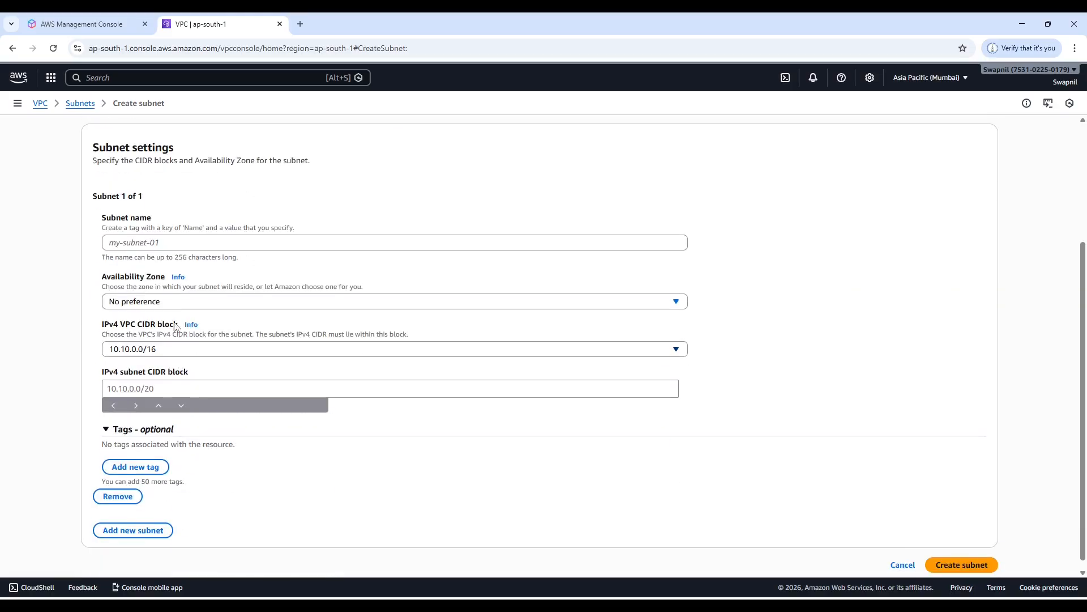
click(141, 241)
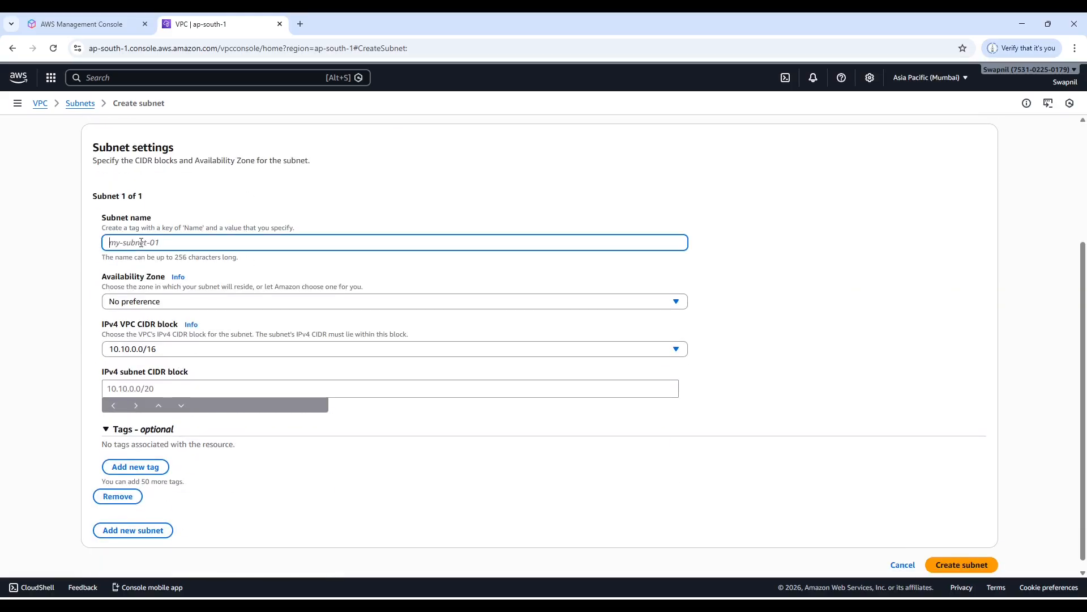
text(Private-1)
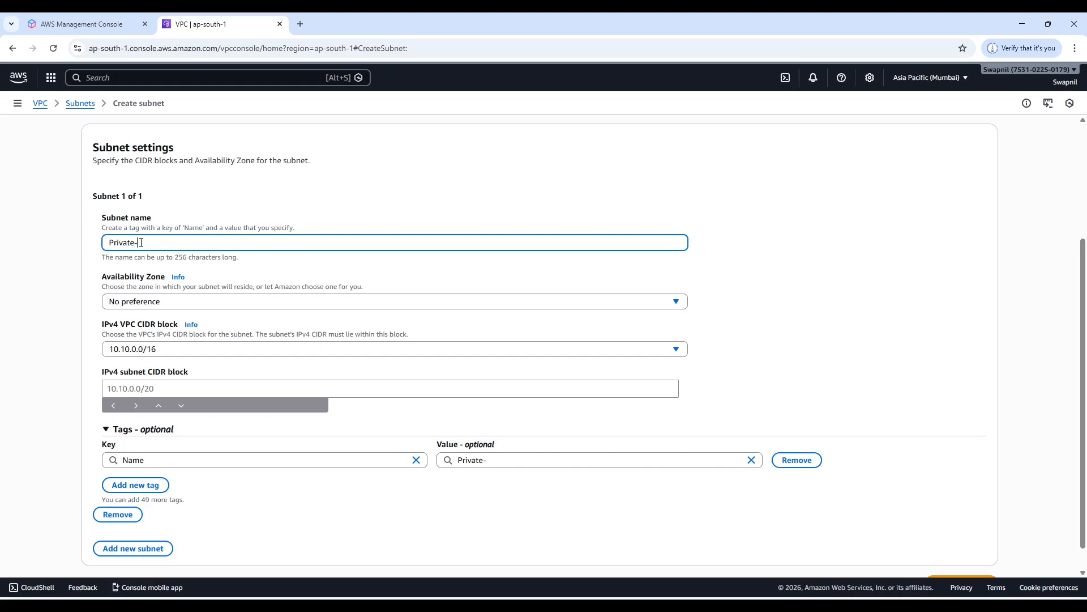
Create the Private-1 subnet in availability zone aps1-az1 (ap-south-1a) with the IPv4 subnet CIDR block 10.10.3.0/24.
click(175, 302)
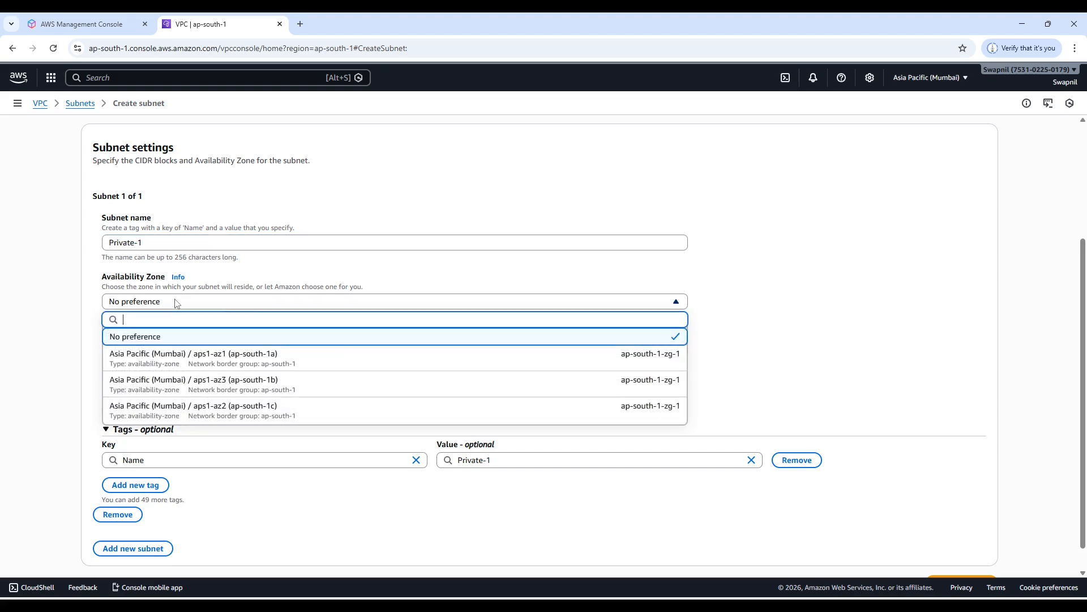
click(209, 359)
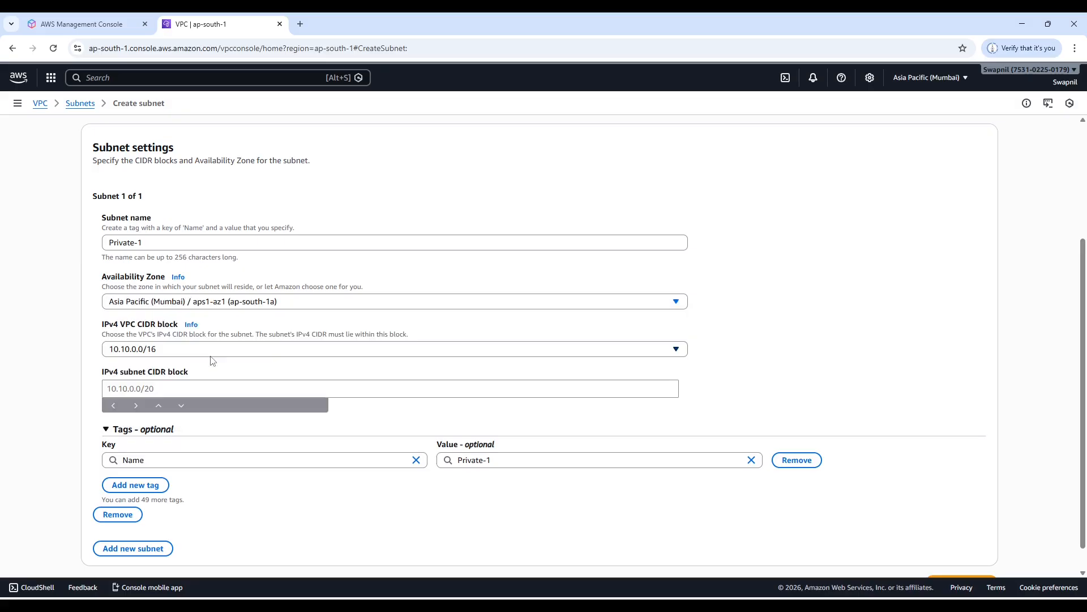
click(125, 389)
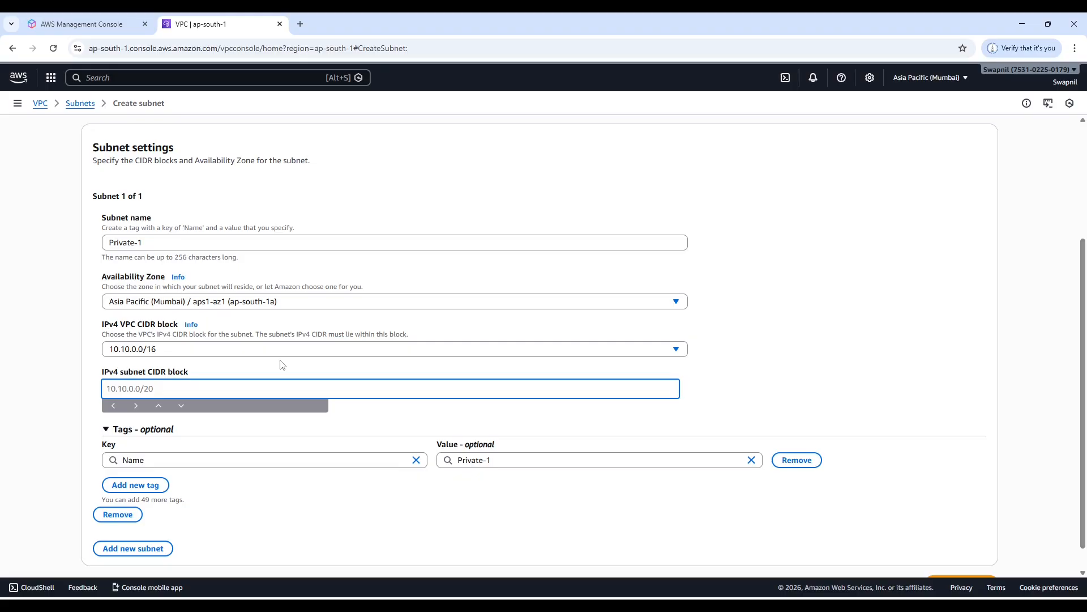
text(10.10.3.0/24)
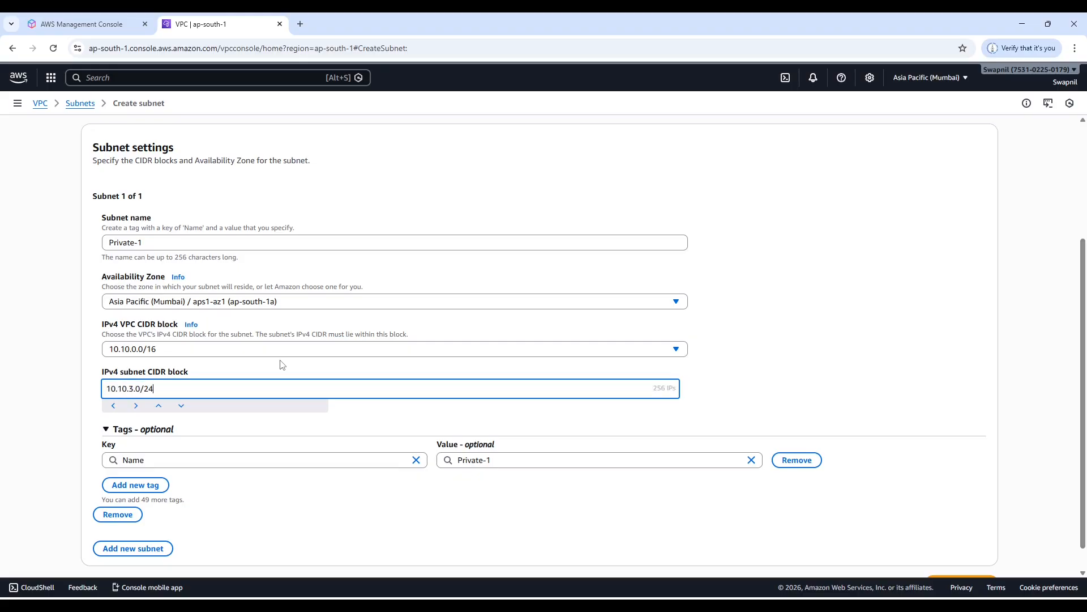
scroll(827, 470, down, 1)
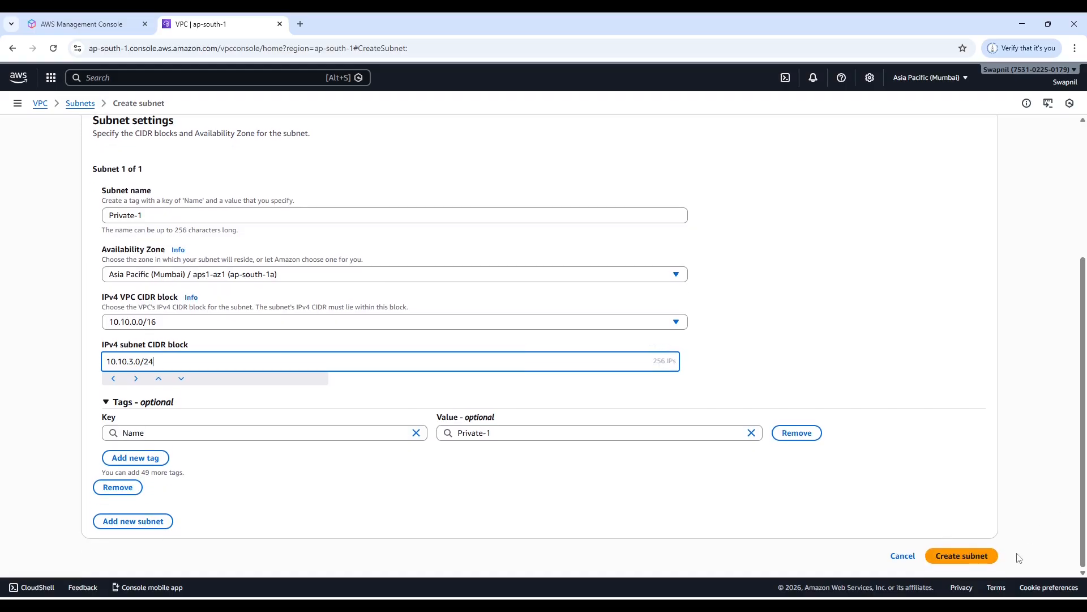
click(969, 555)
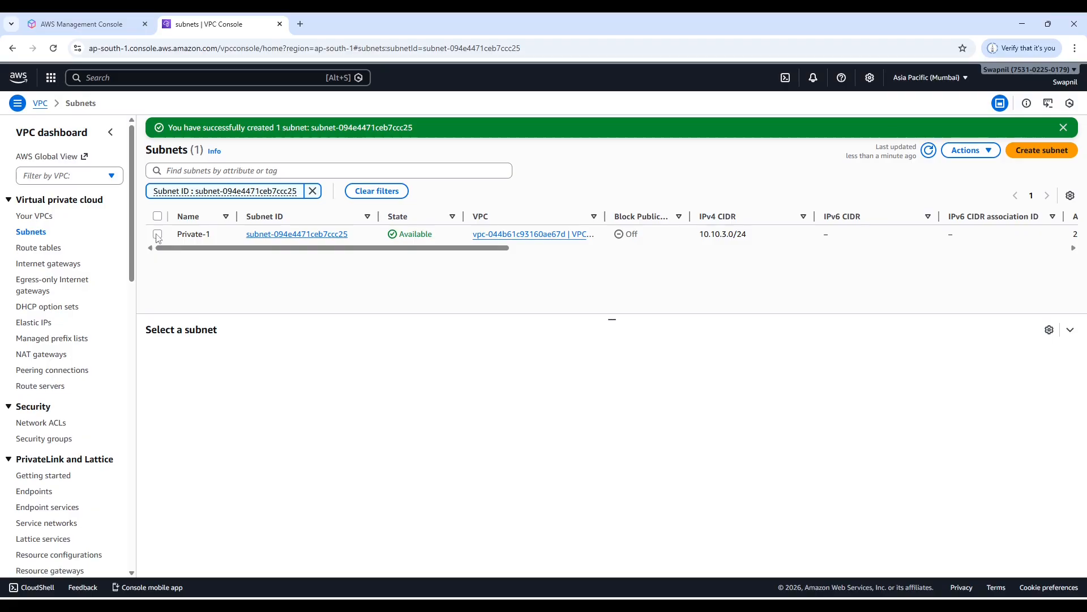
Compare the availability zones and route tables of Pub-01 and Private-1 in the full subnet list.
click(30, 234)
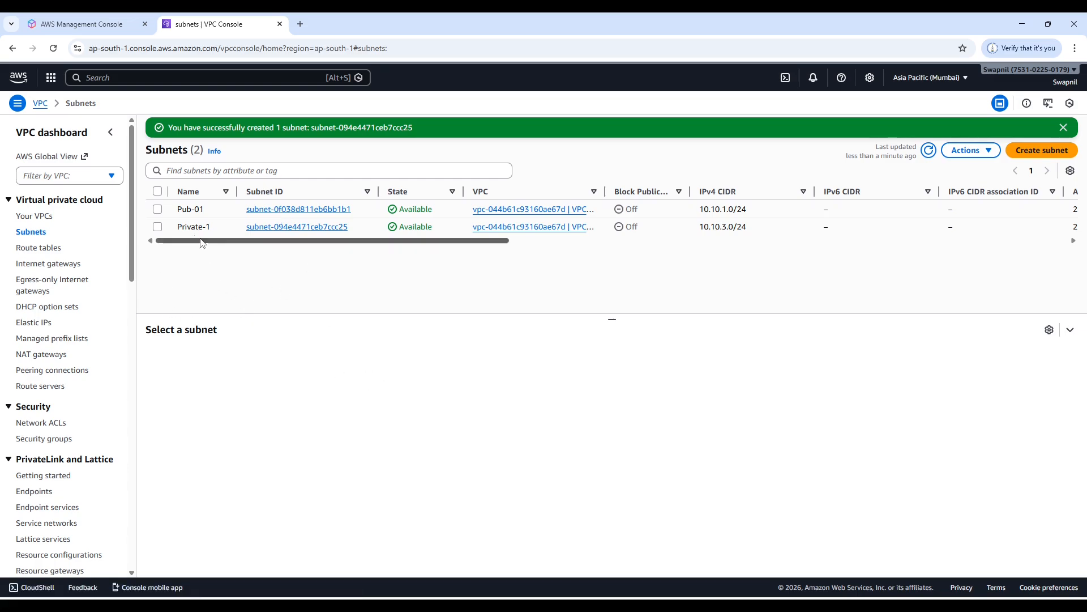
click(158, 209)
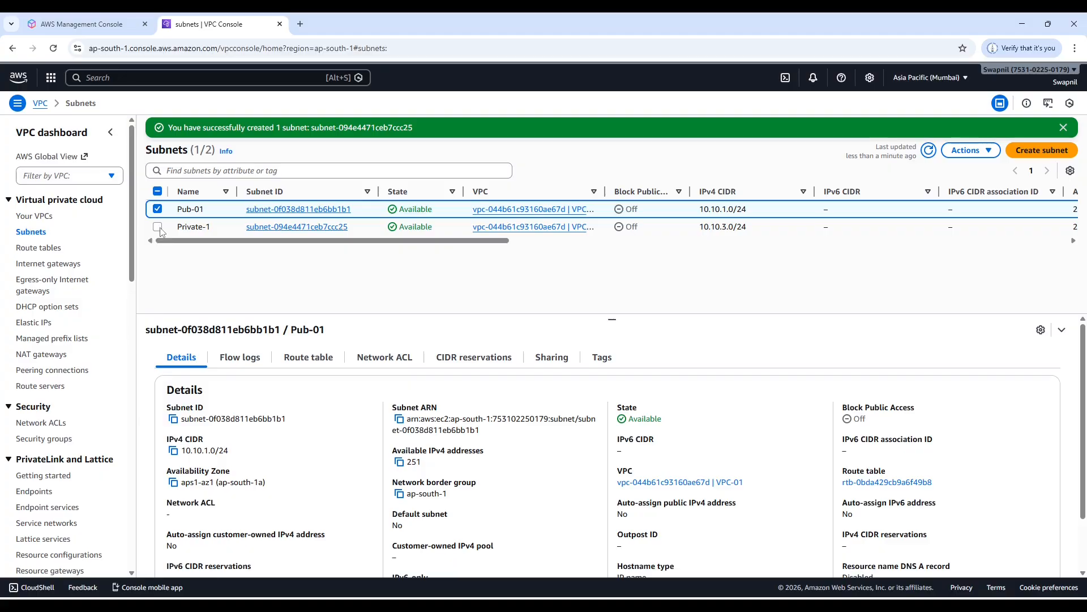
click(157, 227)
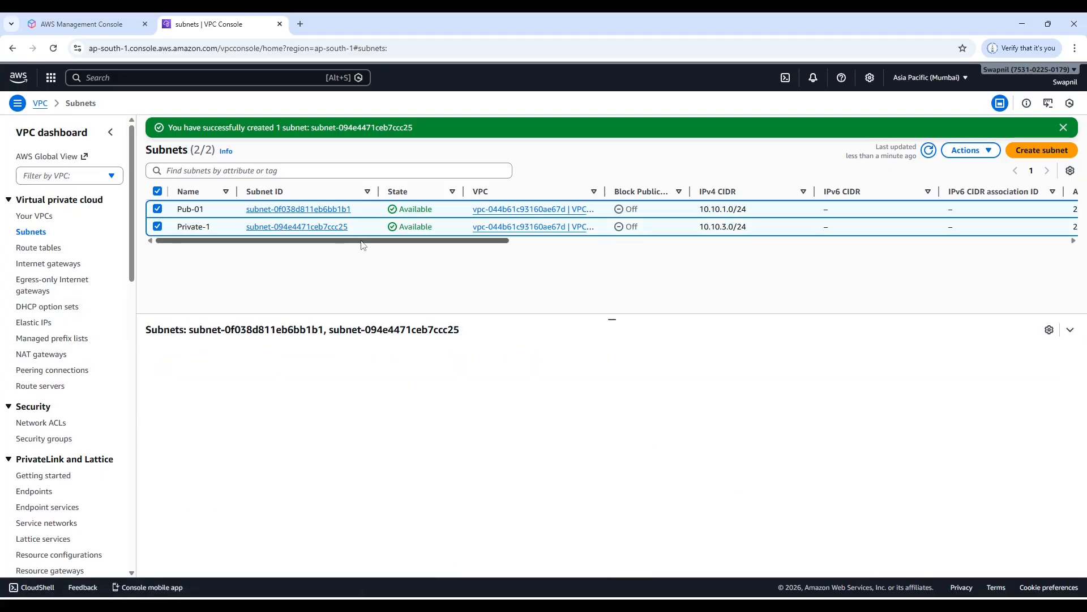
mouse_move(363, 245)
mouse_down()
mouse_move(622, 262)
mouse_move(616, 254)
mouse_up()
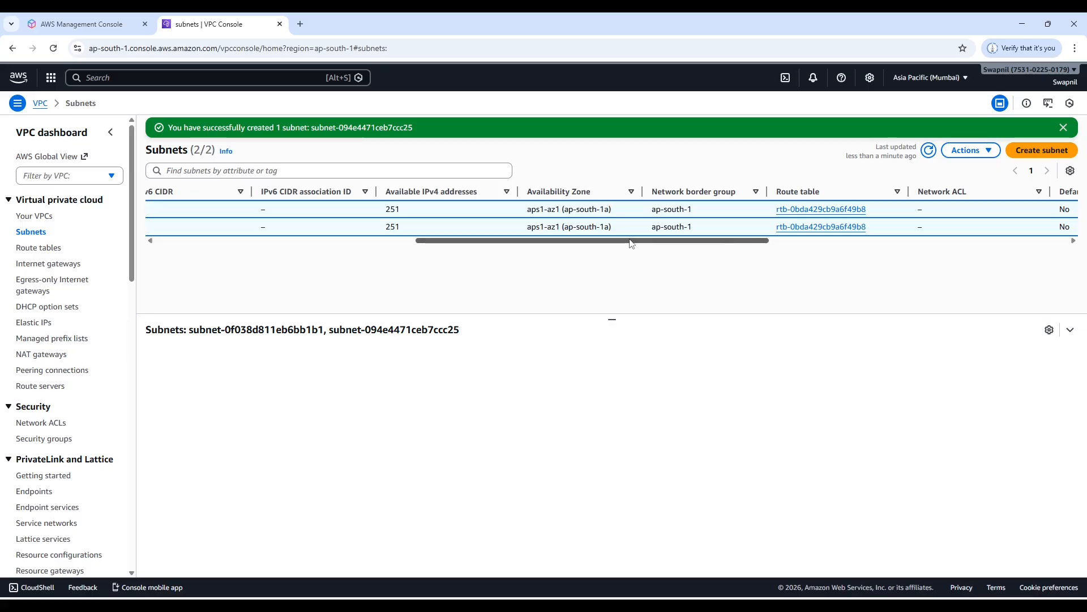
drag(633, 244, 379, 245)
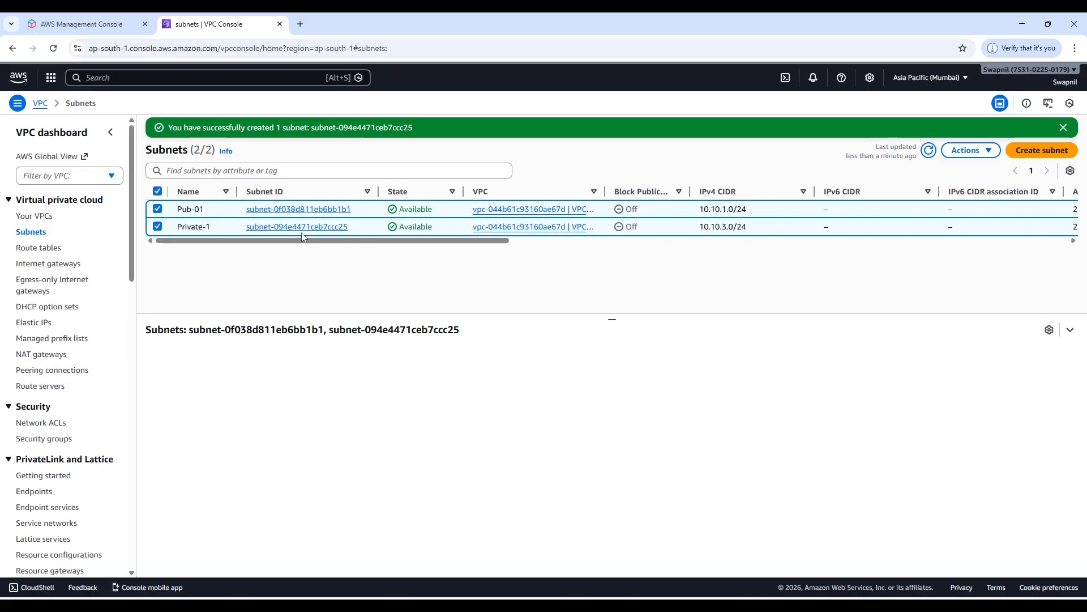
click(158, 210)
click(158, 227)
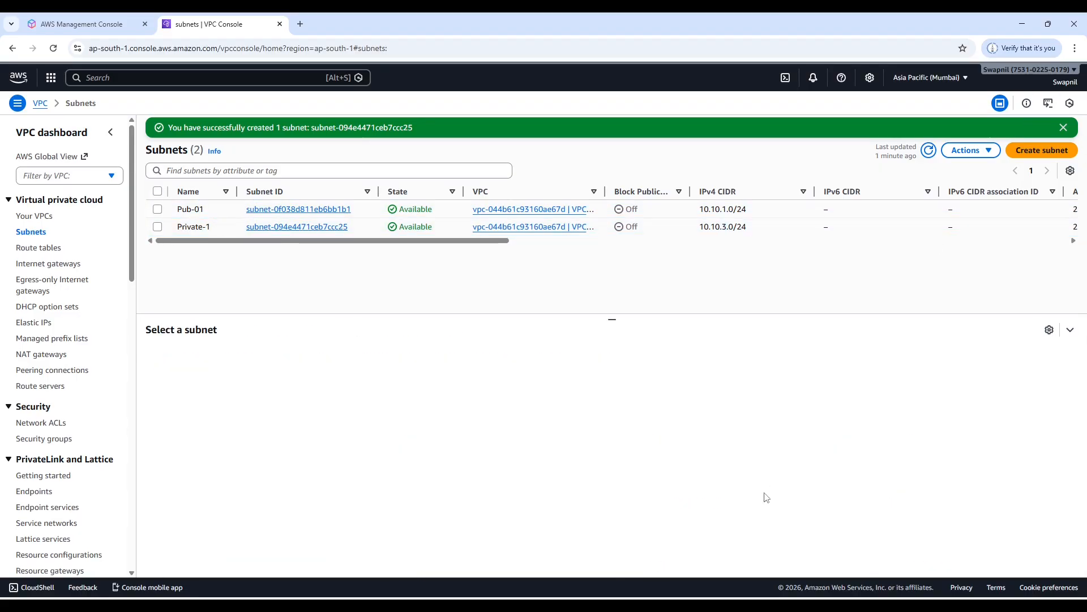
Start a new subnet in VPC-01 and name it Pub-02.
click(1049, 154)
click(149, 201)
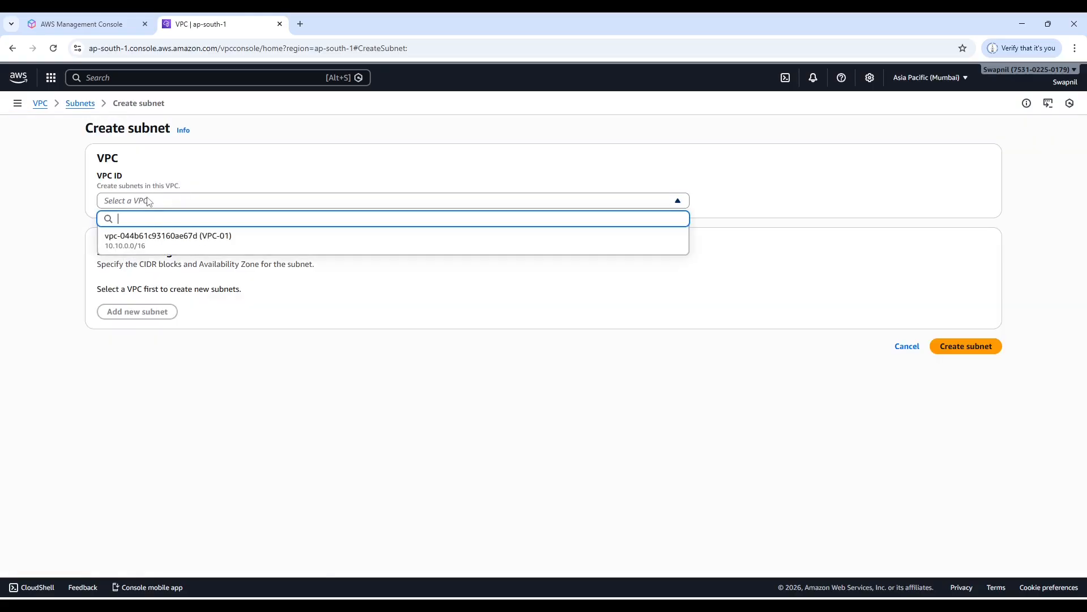
click(155, 244)
scroll(208, 362, down, 2)
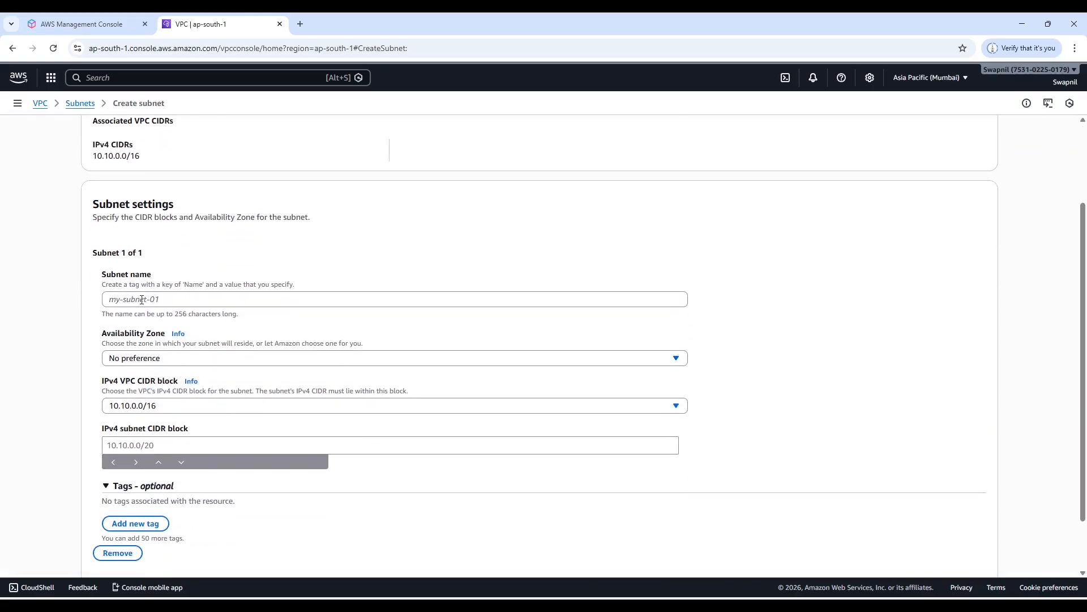
click(343, 298)
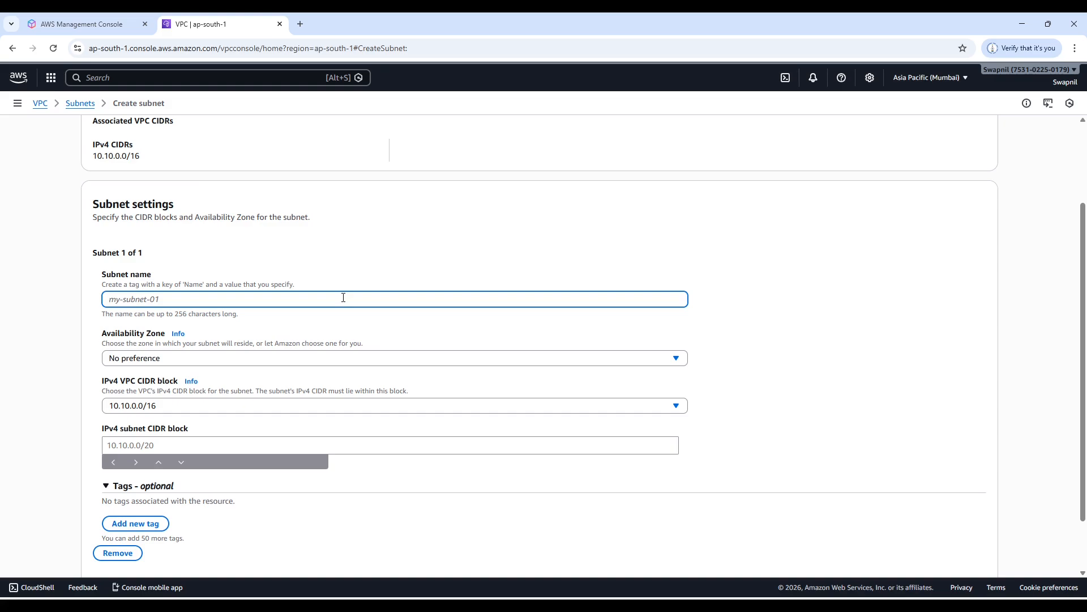
text(Pub-)
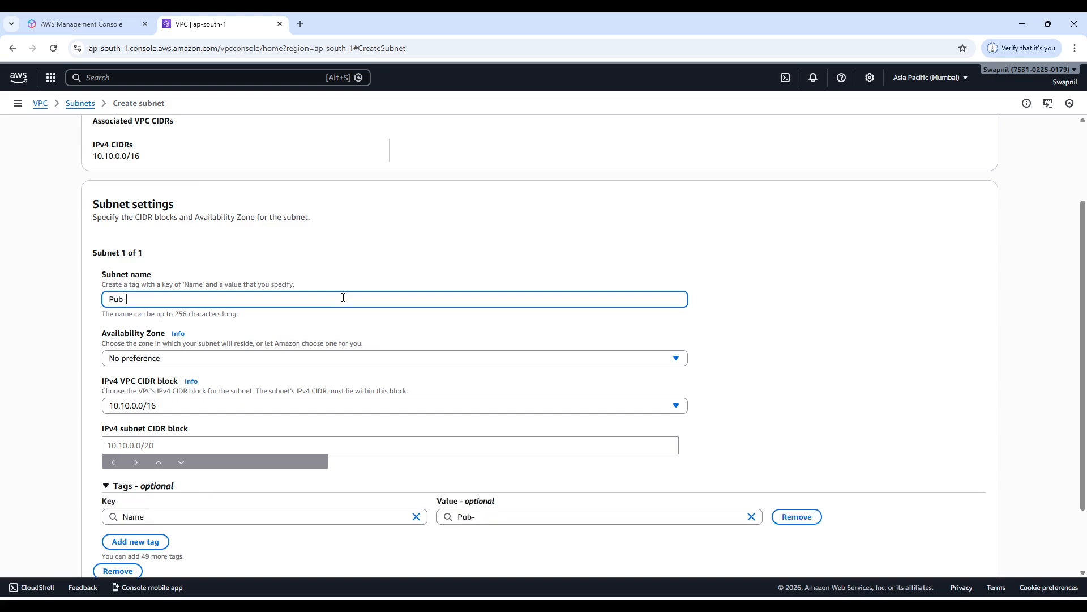
text(02)
Create the Pub-02 subnet in availability zone aps1-az3 (ap-south-1b) with the IPv4 CIDR 10.10.2.0/24 and show all subnets.
click(135, 359)
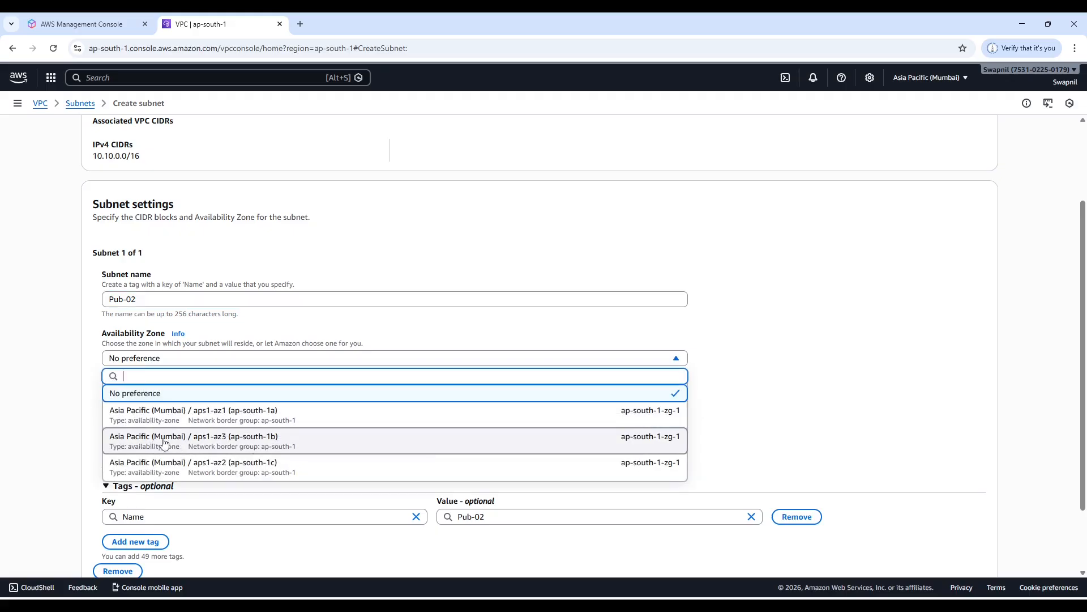
click(215, 444)
click(142, 442)
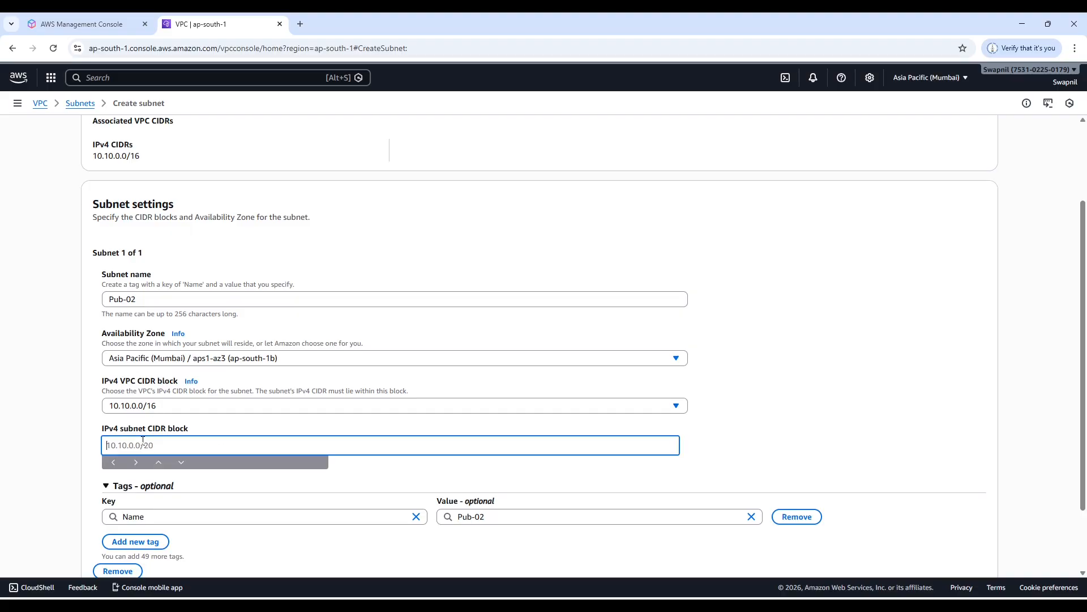
text(10.10)
text(.2.0/24)
scroll(942, 526, down, 2)
click(961, 556)
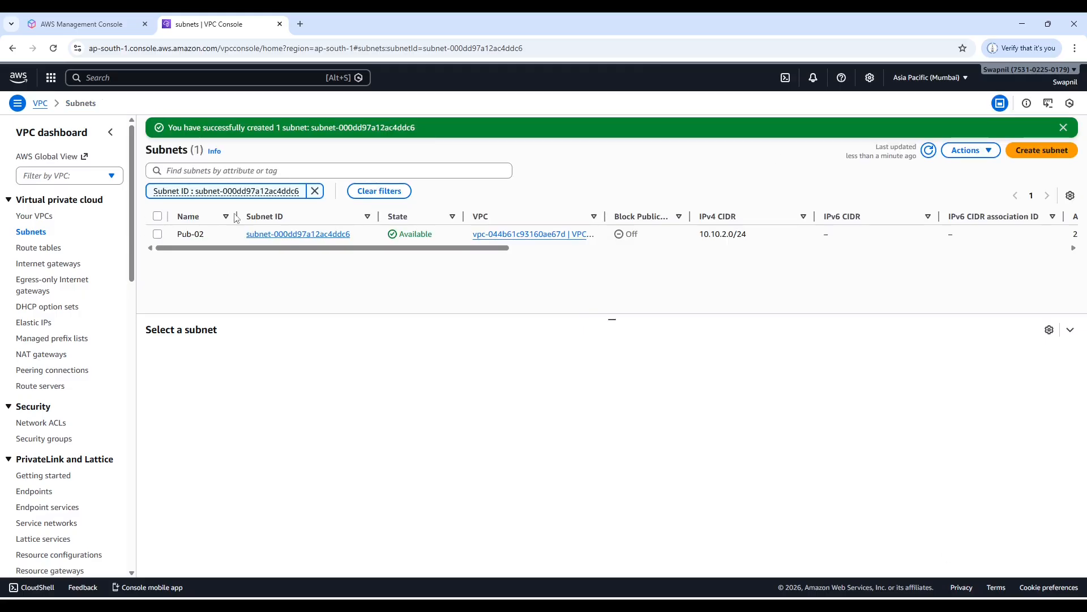
click(31, 232)
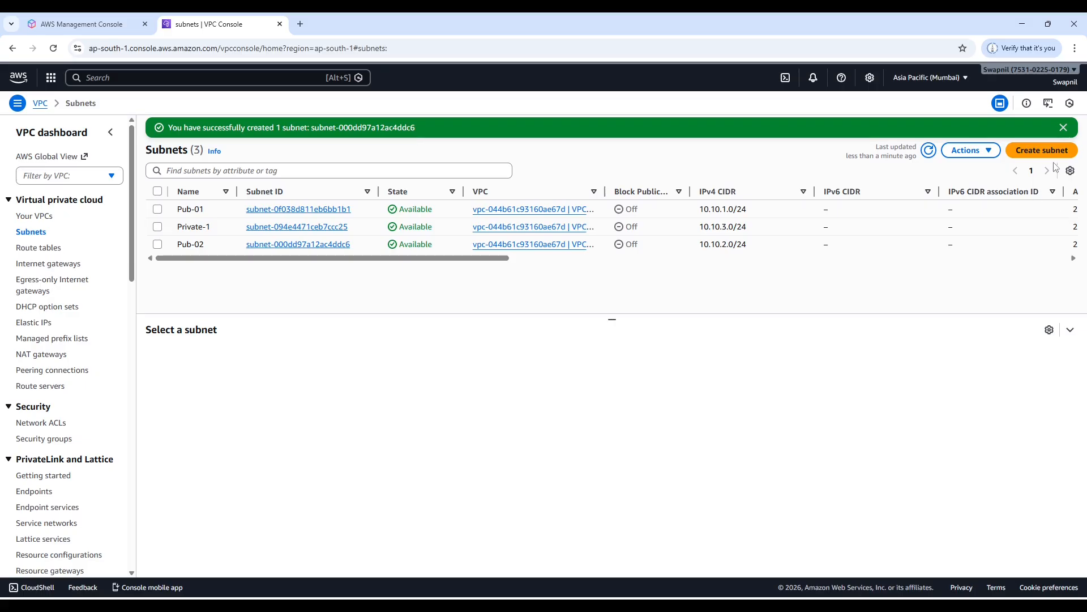
Start a new subnet in VPC-01 and name it Private-02.
click(1041, 150)
click(139, 203)
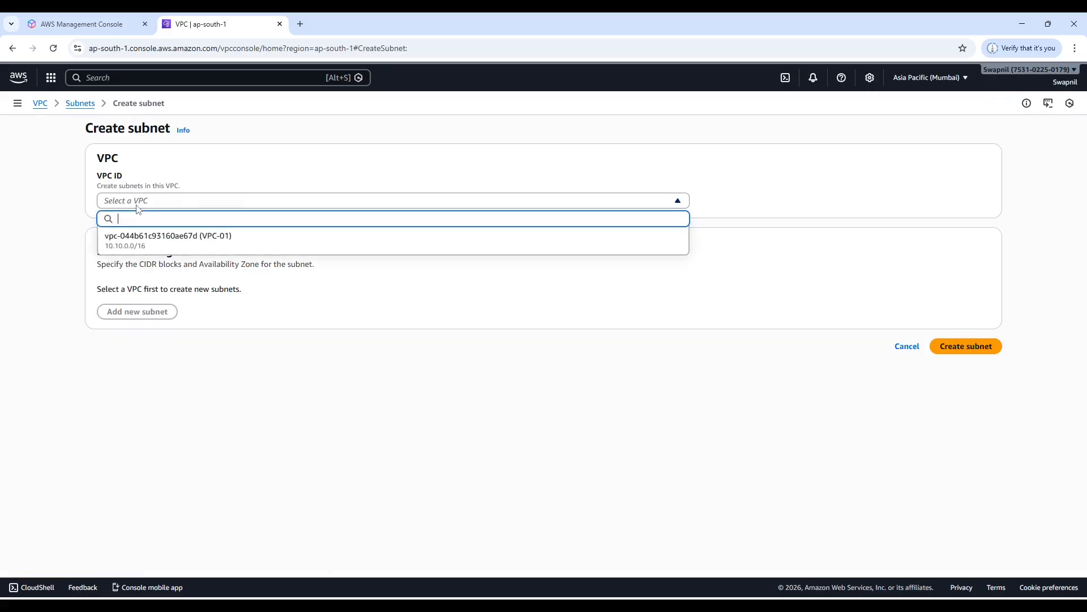
click(155, 243)
scroll(184, 380, down, 1)
scroll(184, 381, down, 3)
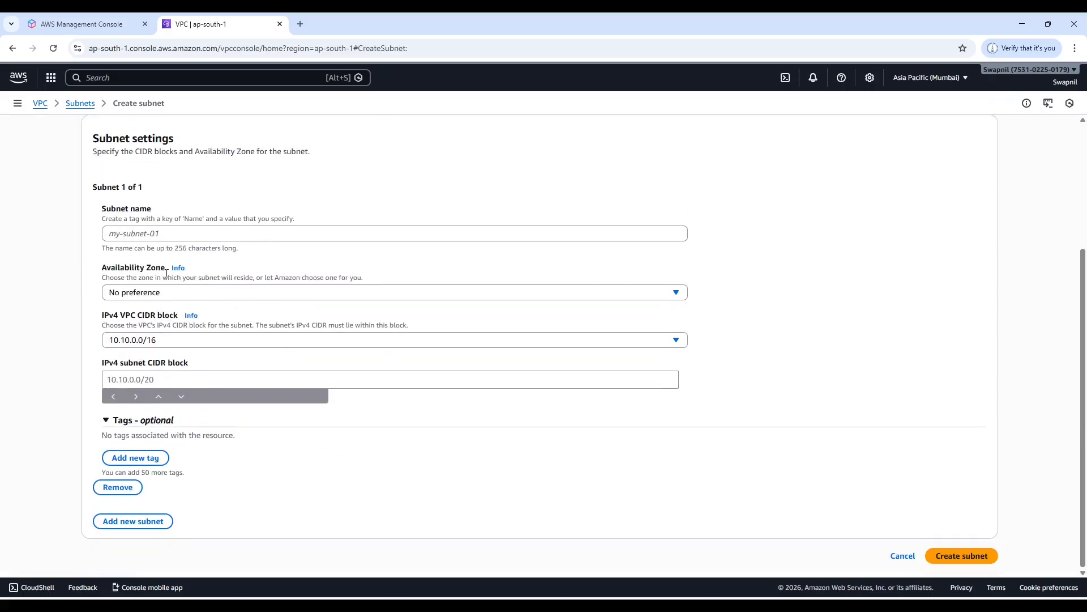
click(165, 234)
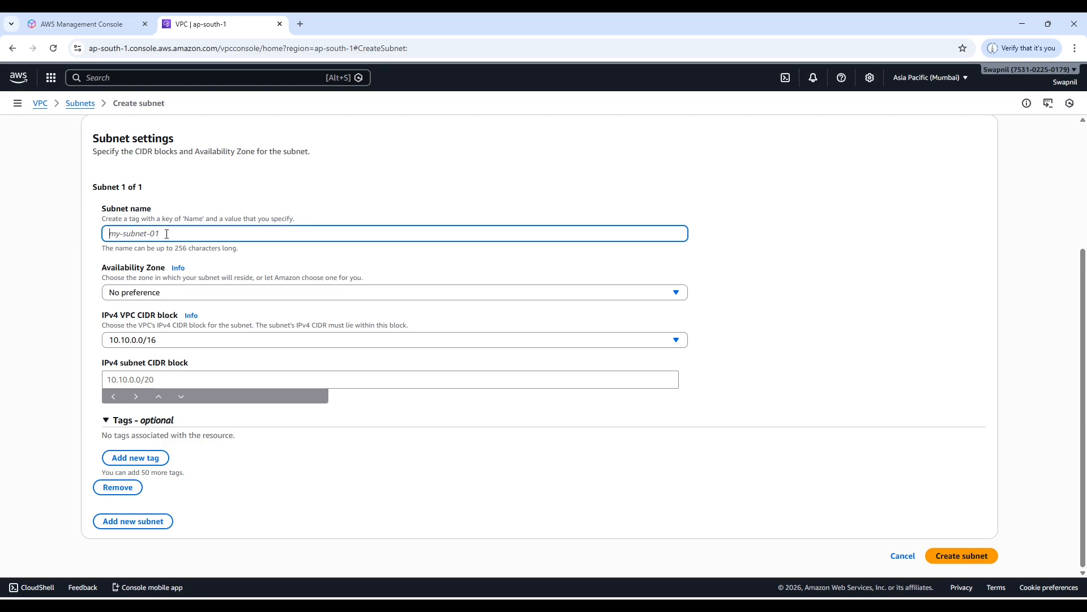
text(Private-02)
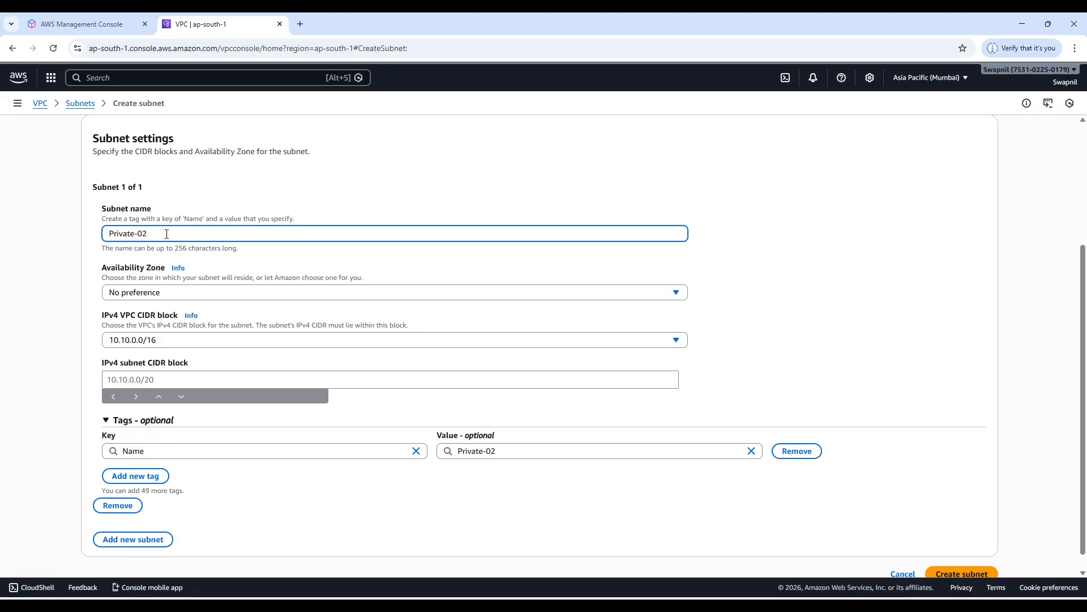
Create the Private-02 subnet in aps1-az3 (ap-south-1b) with the IPv4 CIDR 10.10.4.0/24 and check the availability zones in the full subnet list.
click(154, 293)
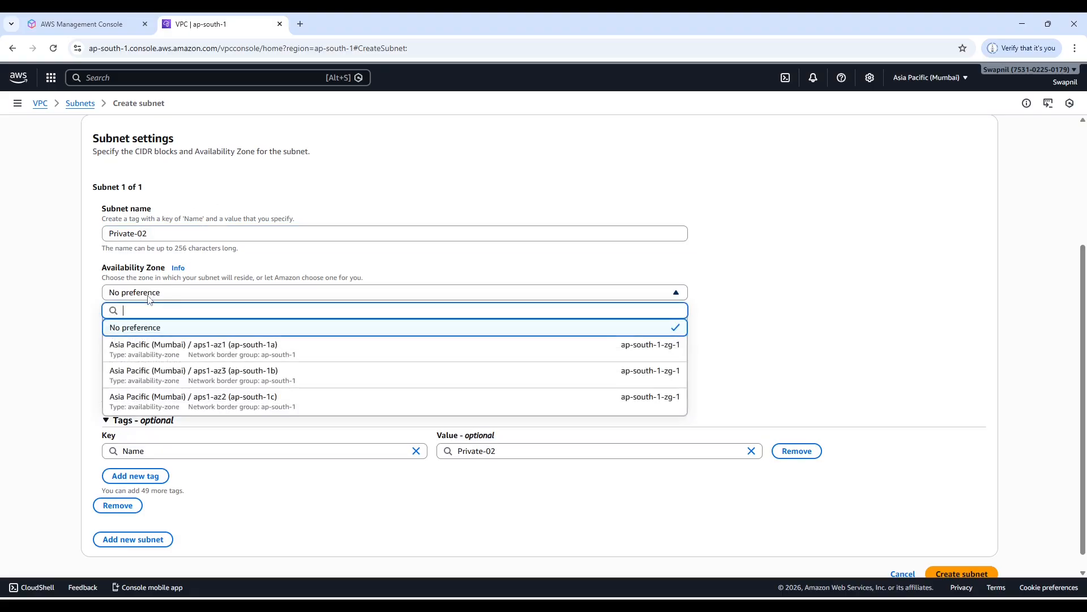
click(221, 374)
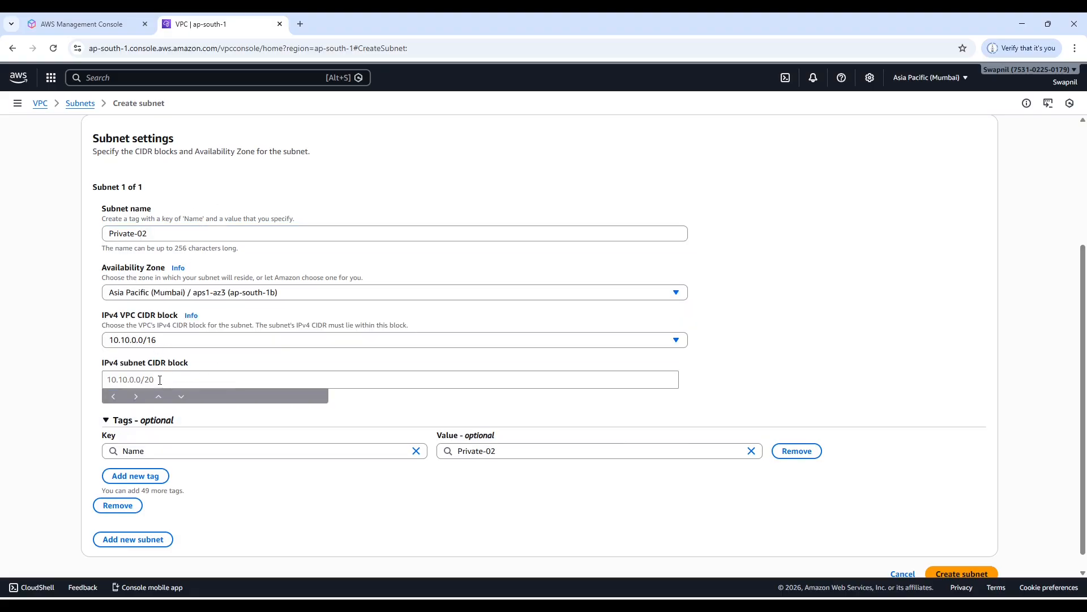
click(160, 380)
text(10.10.)
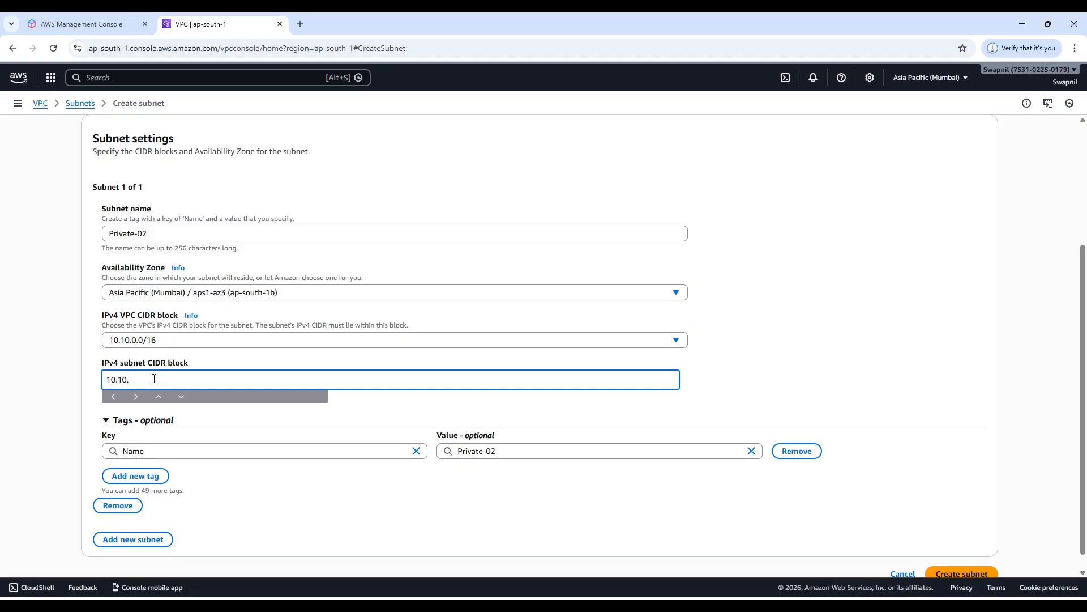
text(4.0/24)
scroll(979, 509, down, 1)
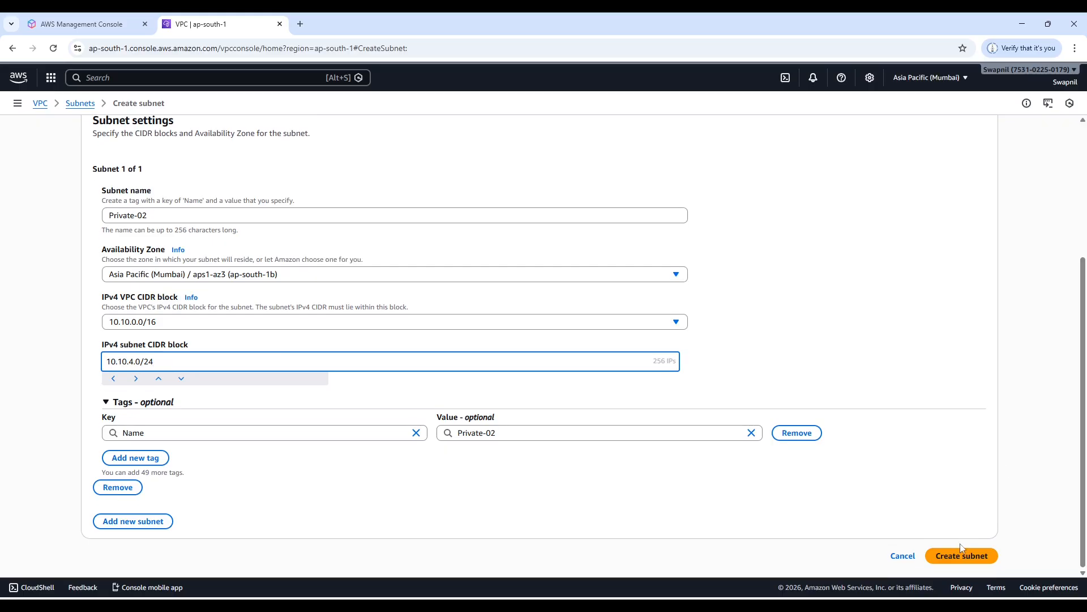
click(960, 556)
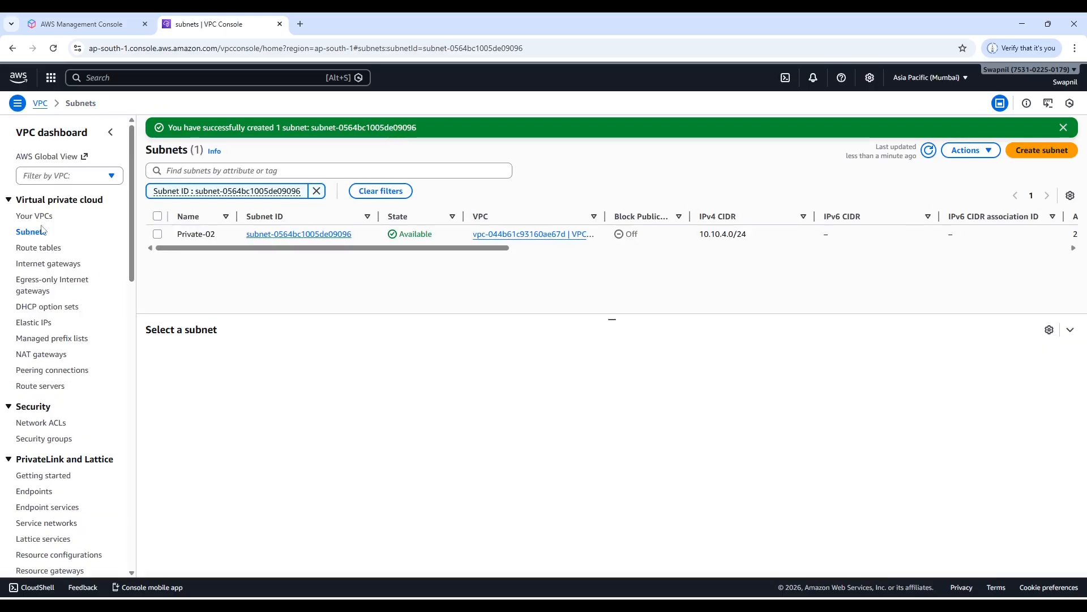
click(31, 232)
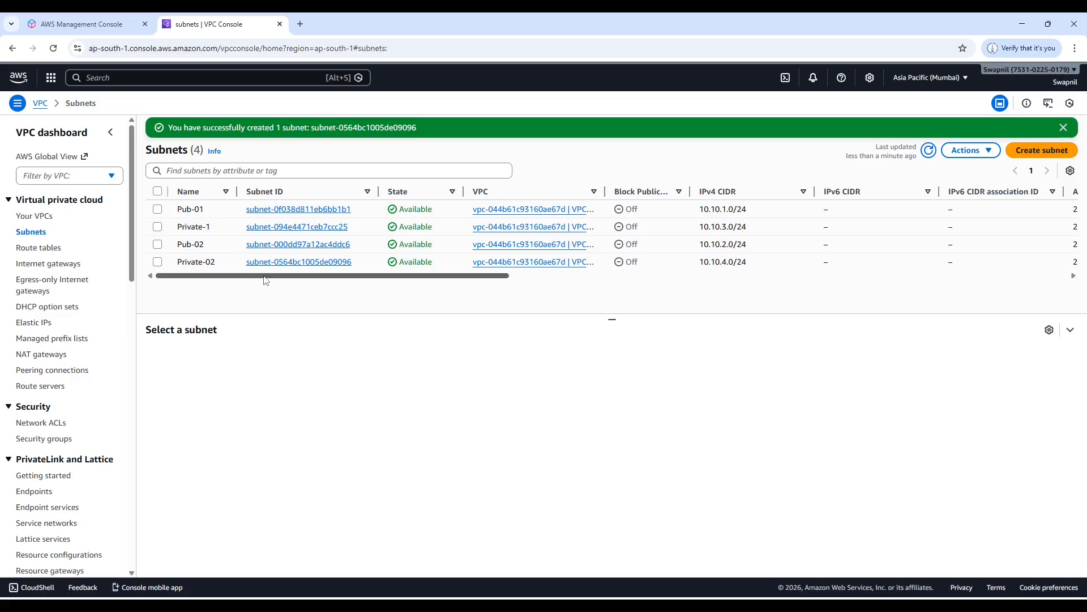
drag(265, 280, 552, 244)
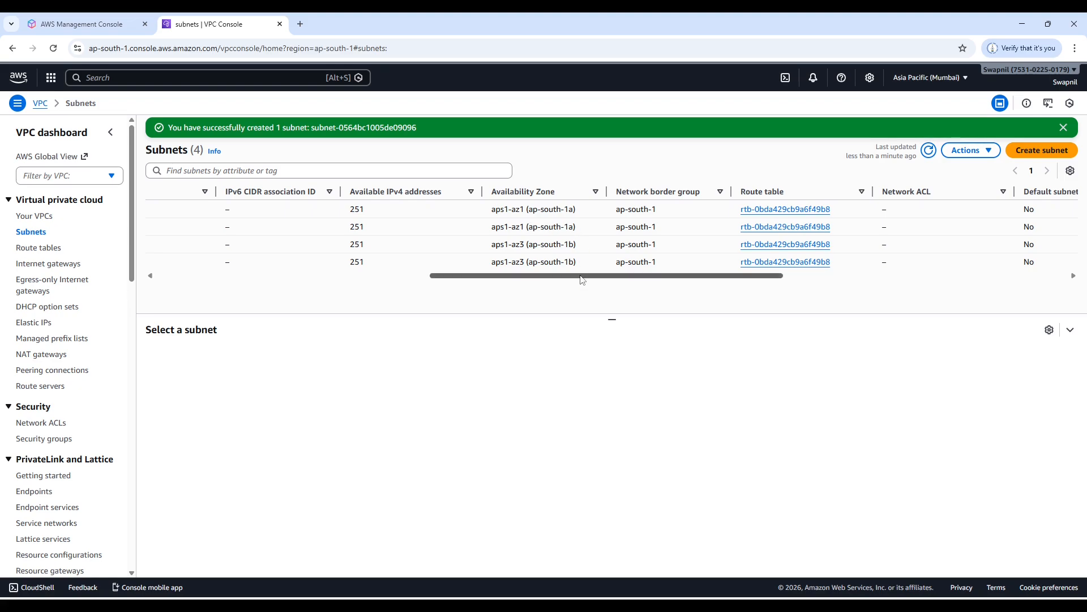
Review the names, IPv4 CIDRs and availability zones of VPC-01's subnets, and check the network plan slide for the route table task.
drag(582, 279, 266, 289)
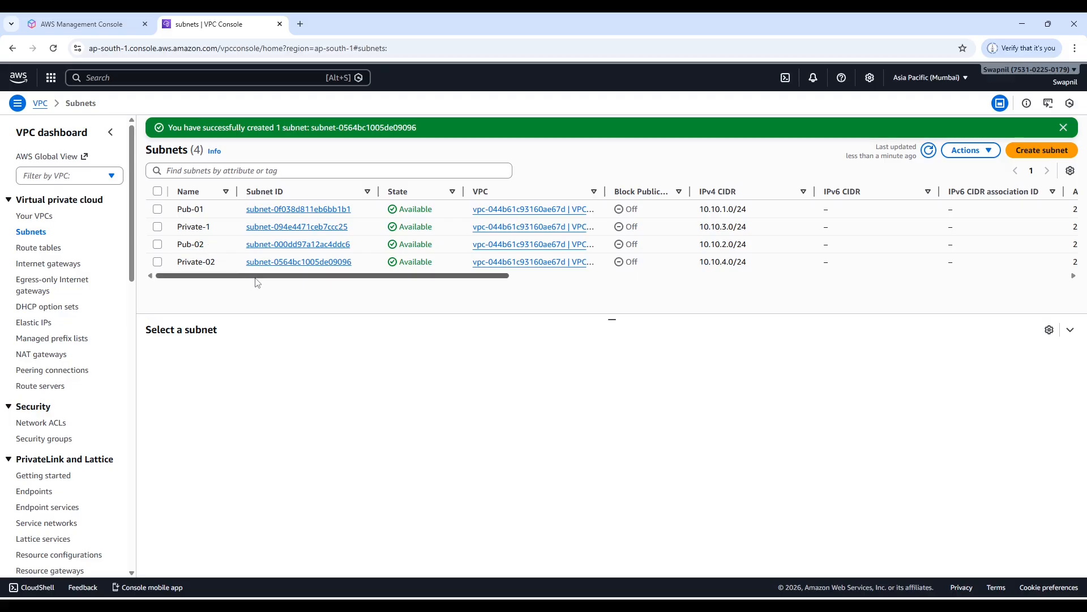
drag(257, 282, 581, 286)
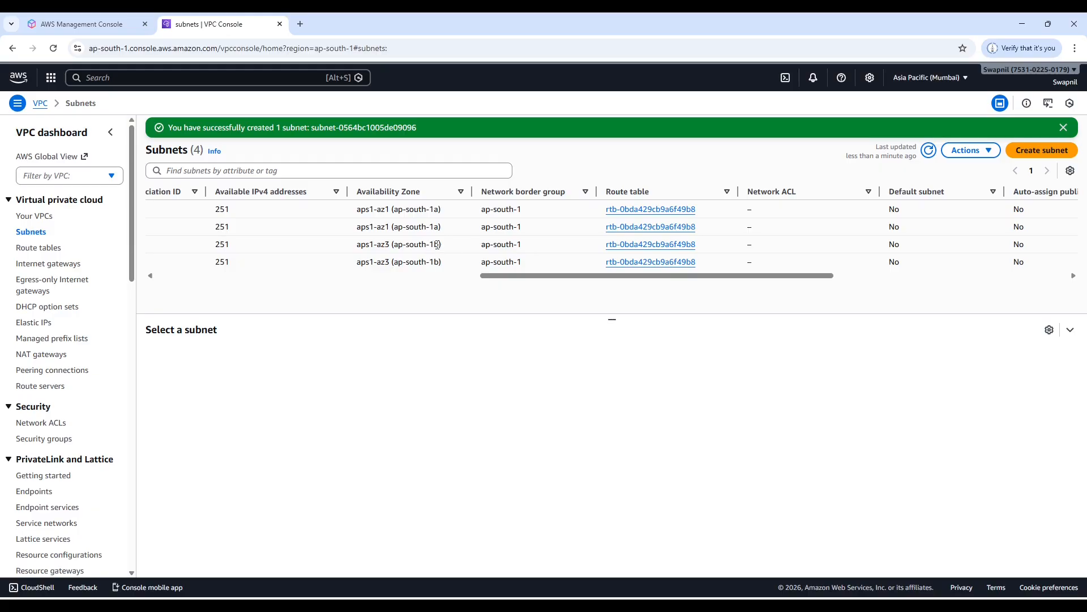
drag(441, 247, 419, 262)
drag(418, 261, 410, 262)
drag(488, 276, 151, 277)
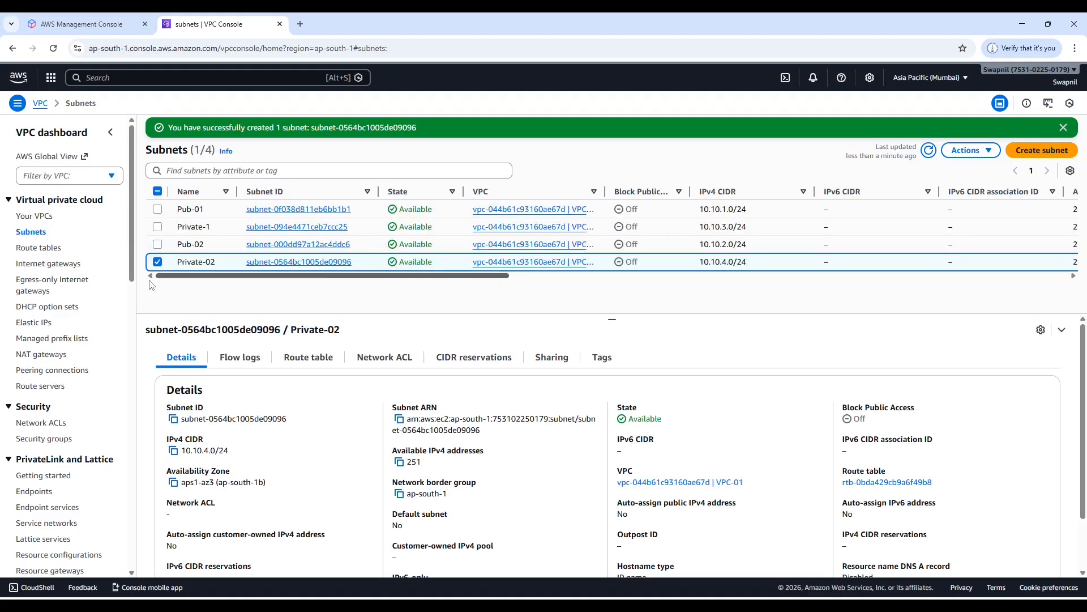
click(157, 262)
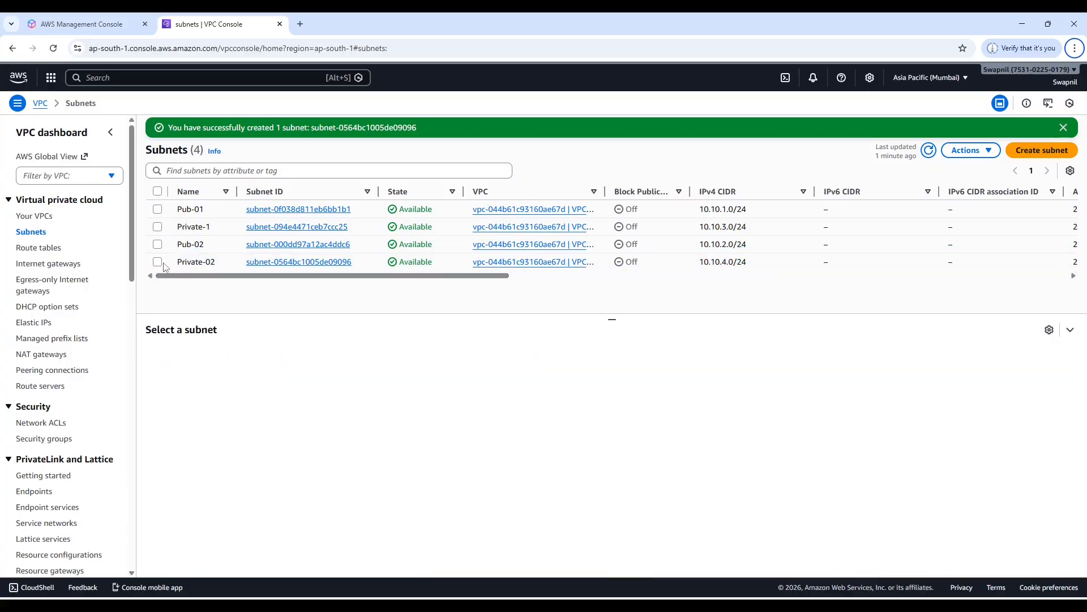
key(alt+Tab)
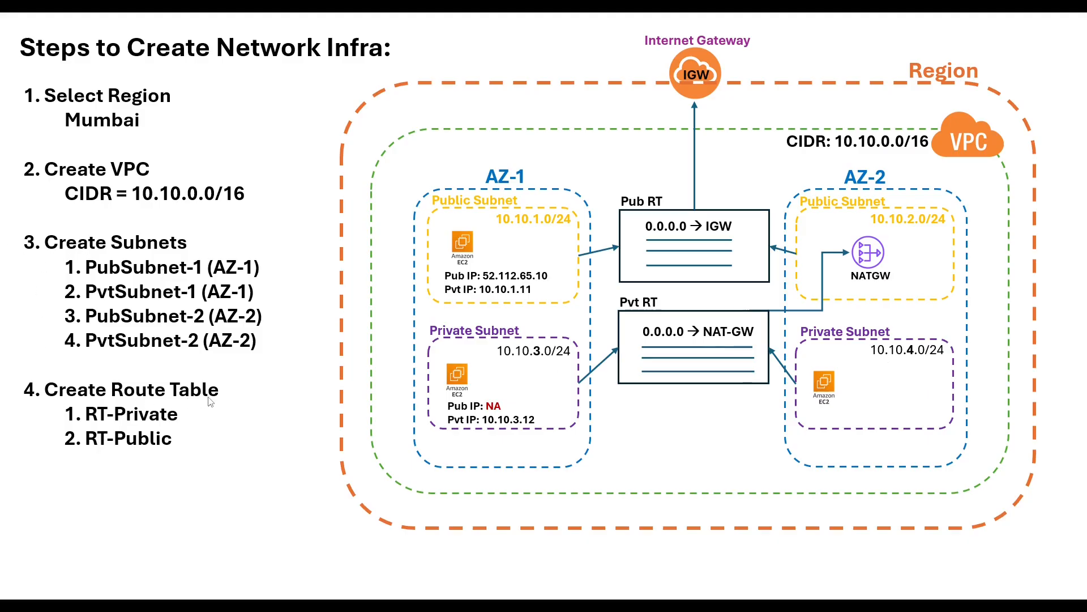
key(alt+Tab)
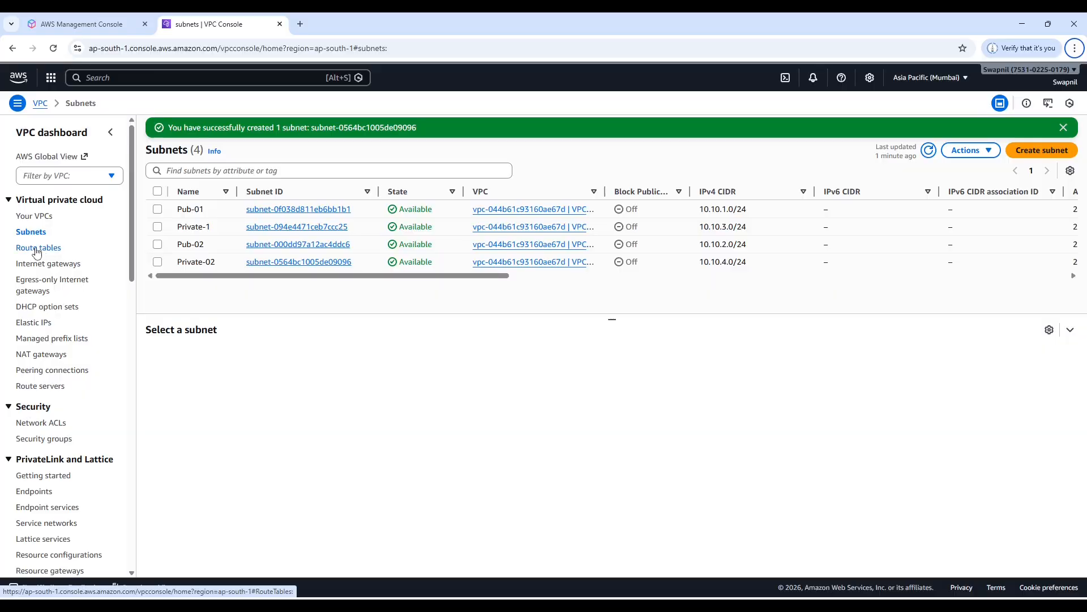
Show the VPC route tables and inspect the details of VPC-01's unnamed main route table.
click(36, 249)
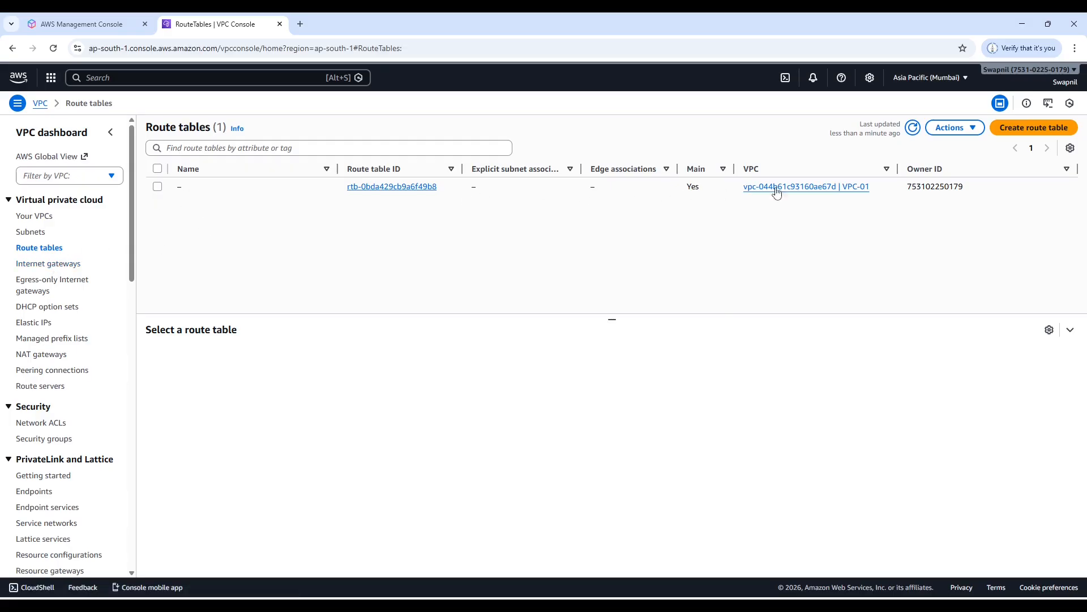
click(158, 187)
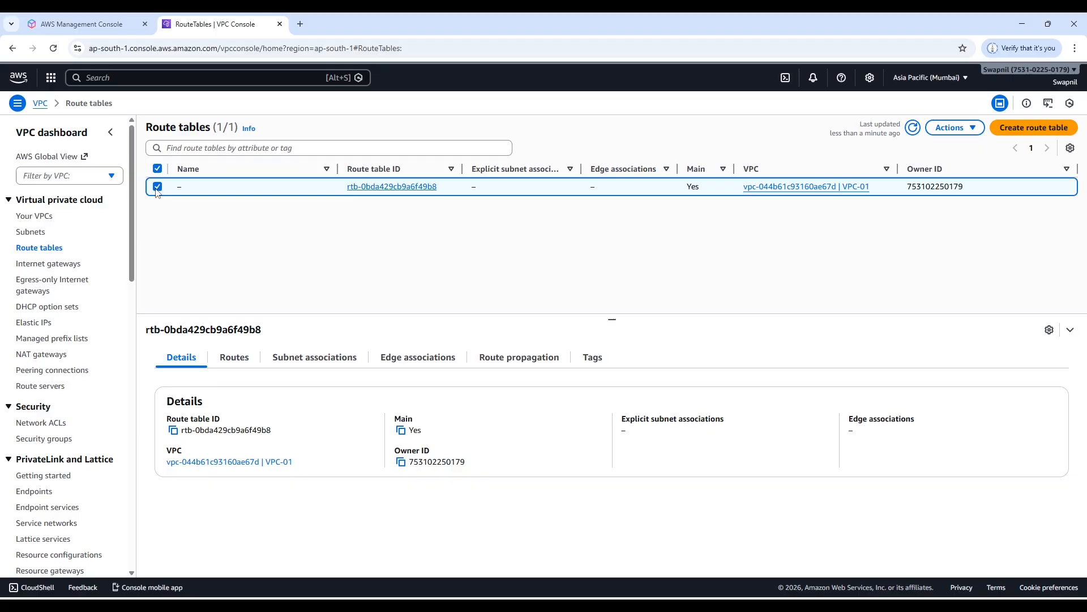
click(157, 189)
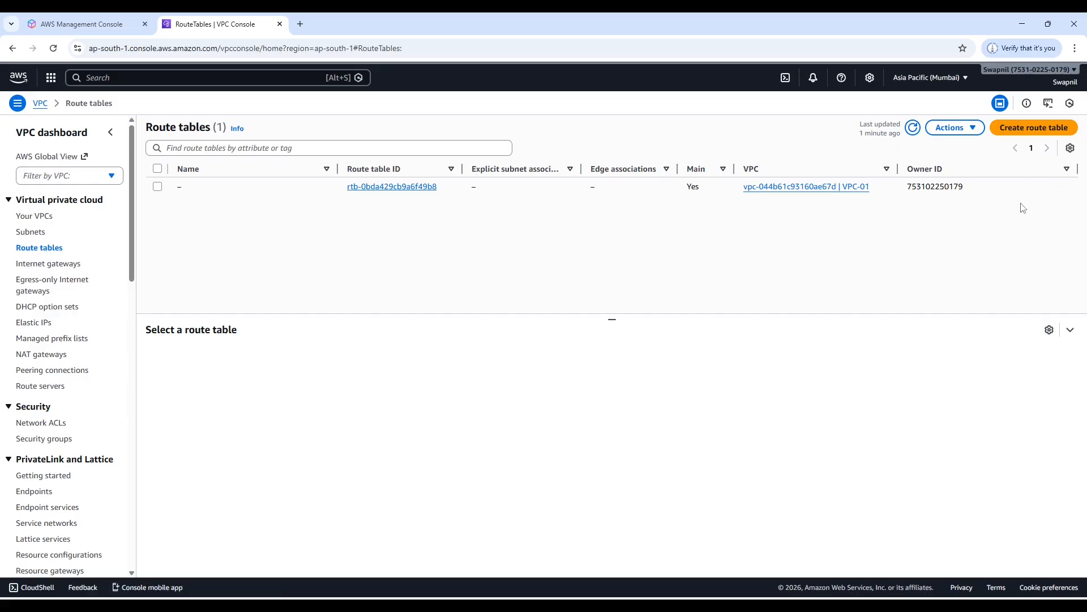
Check the route table names on the network plan slide and create a route table named RT-Public in VPC-01.
click(1037, 129)
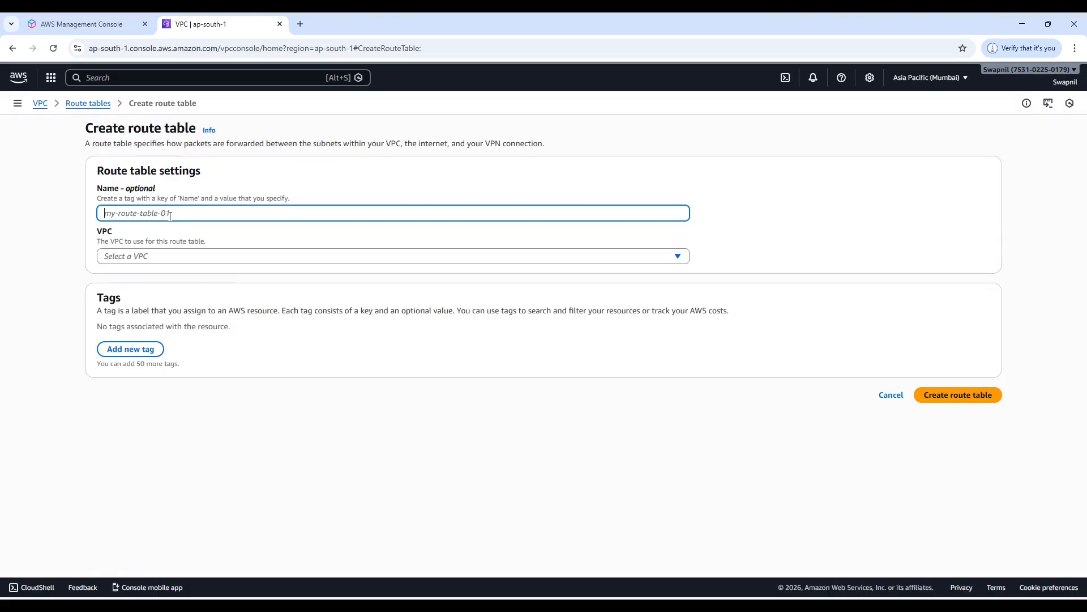
key(alt+Tab)
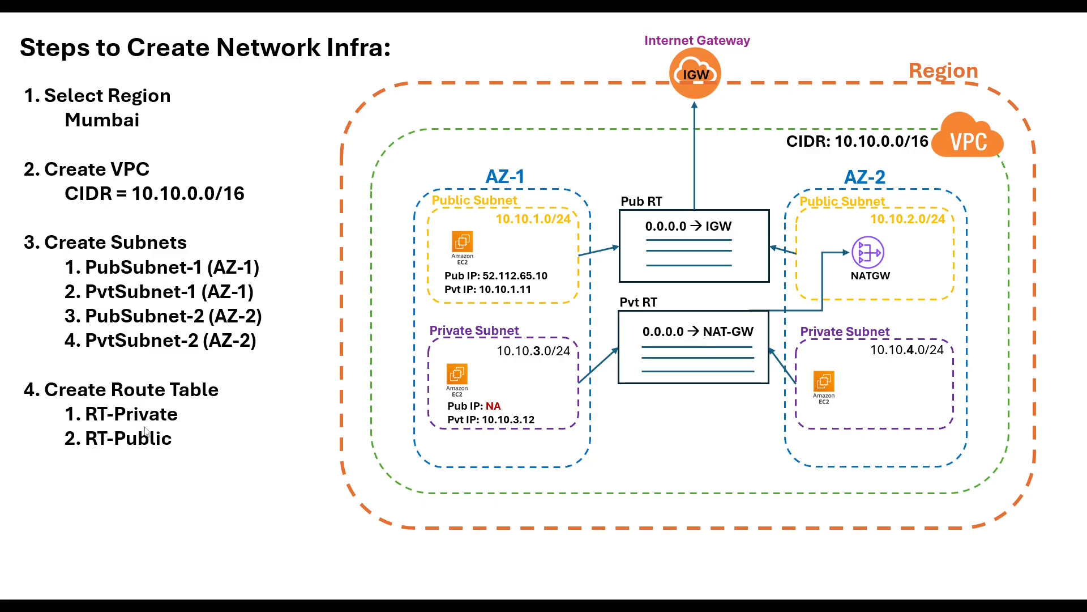
key(alt+Tab)
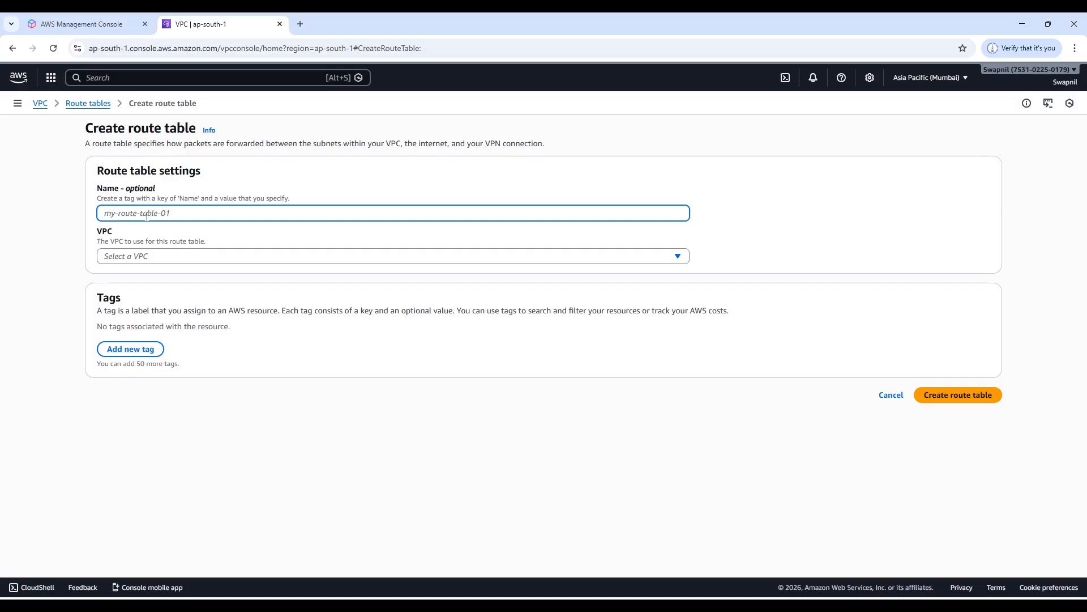
text(RT-Public)
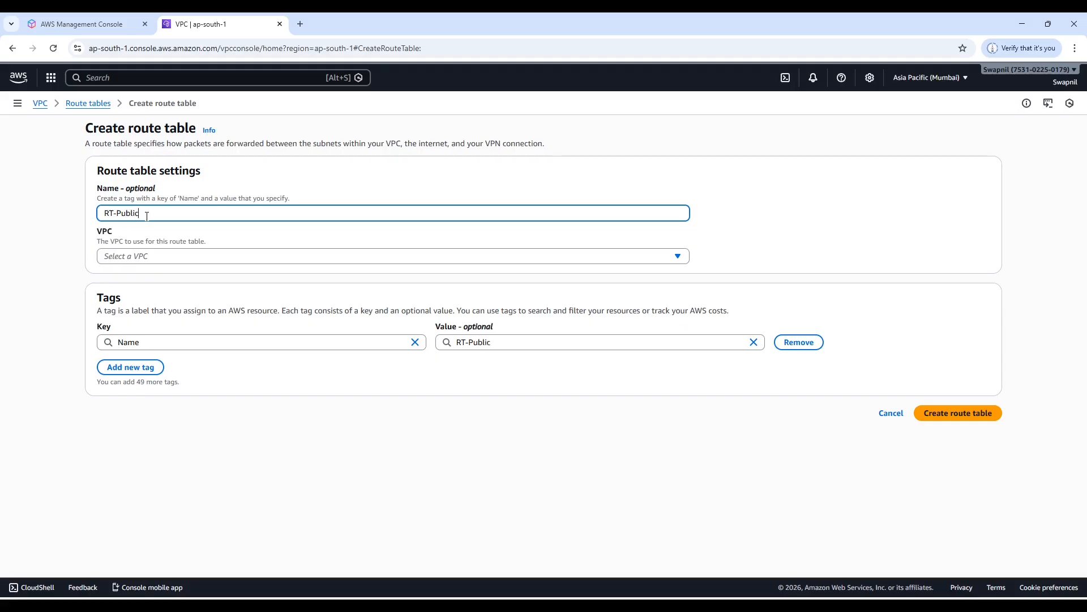
click(159, 257)
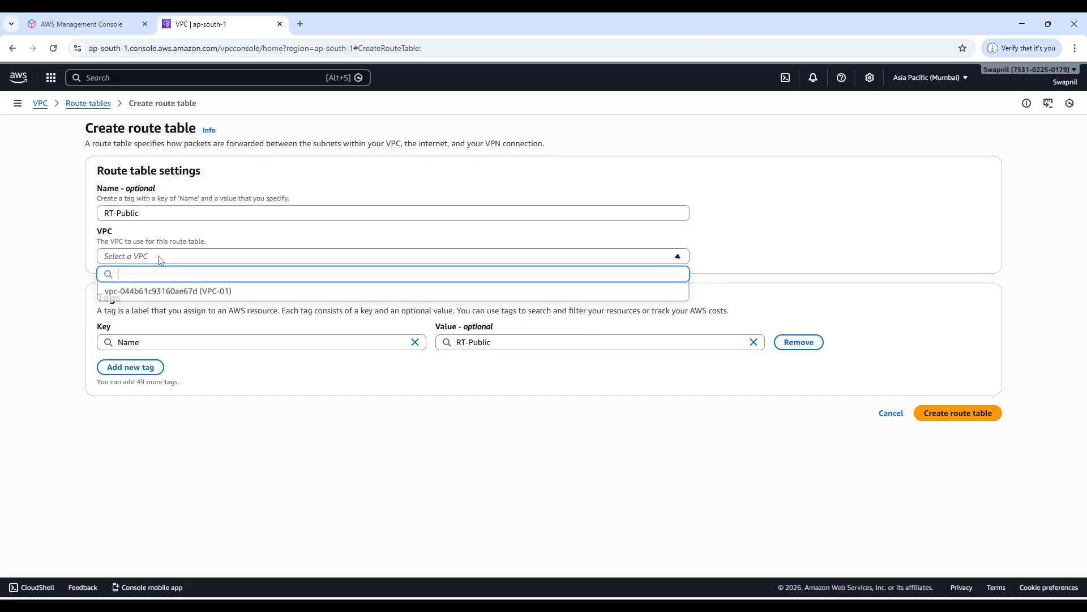
click(189, 291)
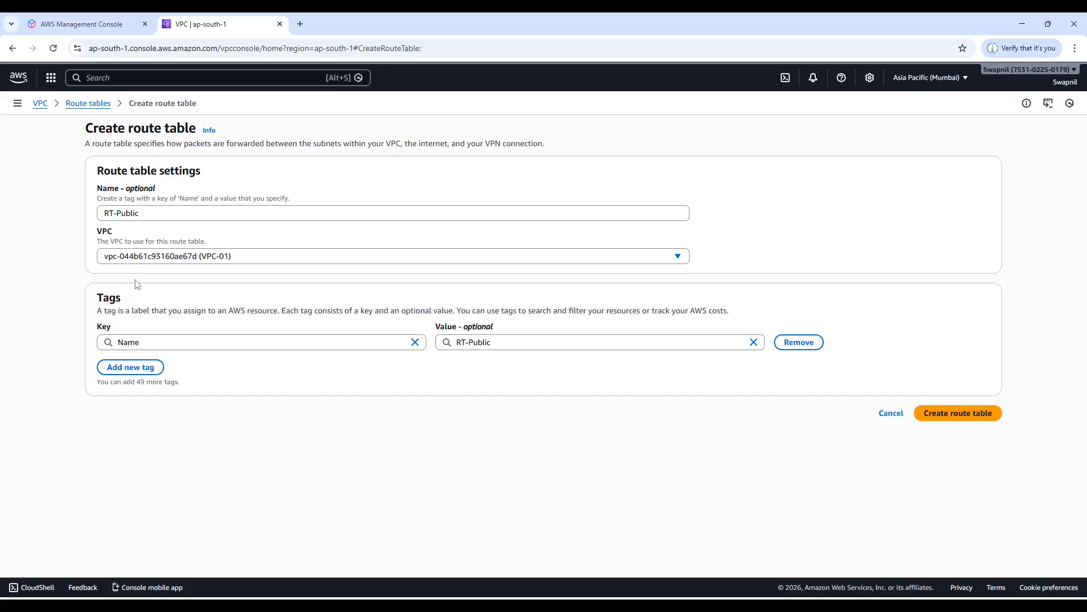
click(962, 416)
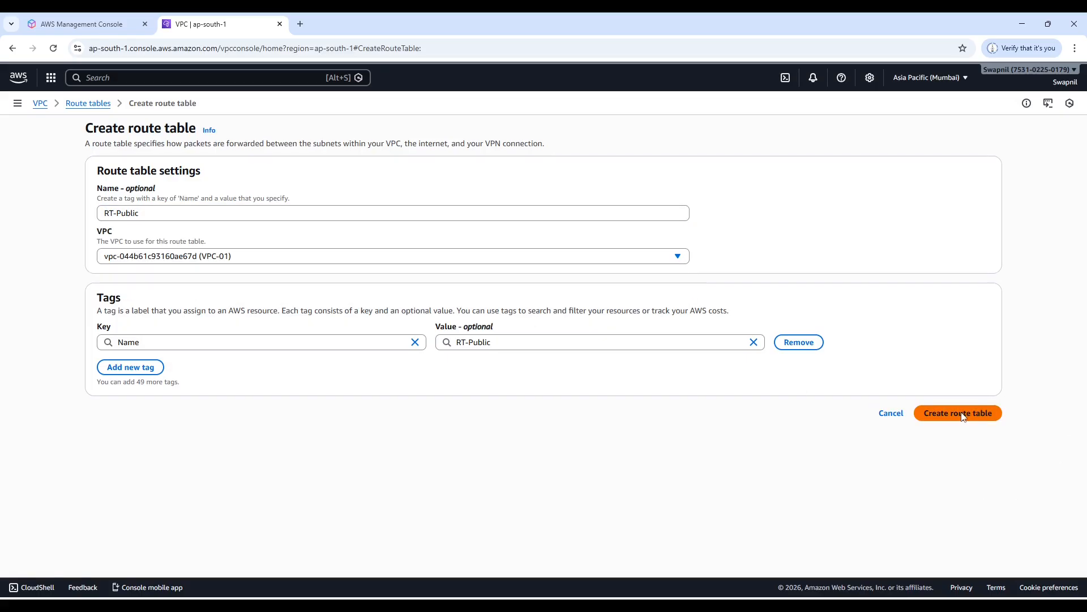
Return to the route table list and compare the details of the unnamed main table with those of RT-Public.
click(39, 247)
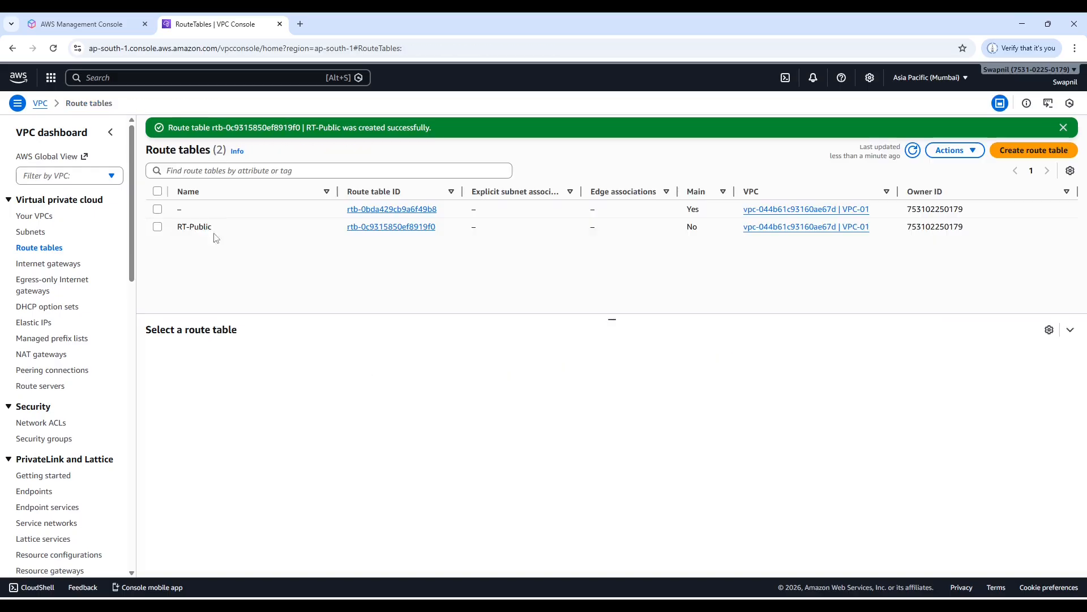
click(158, 210)
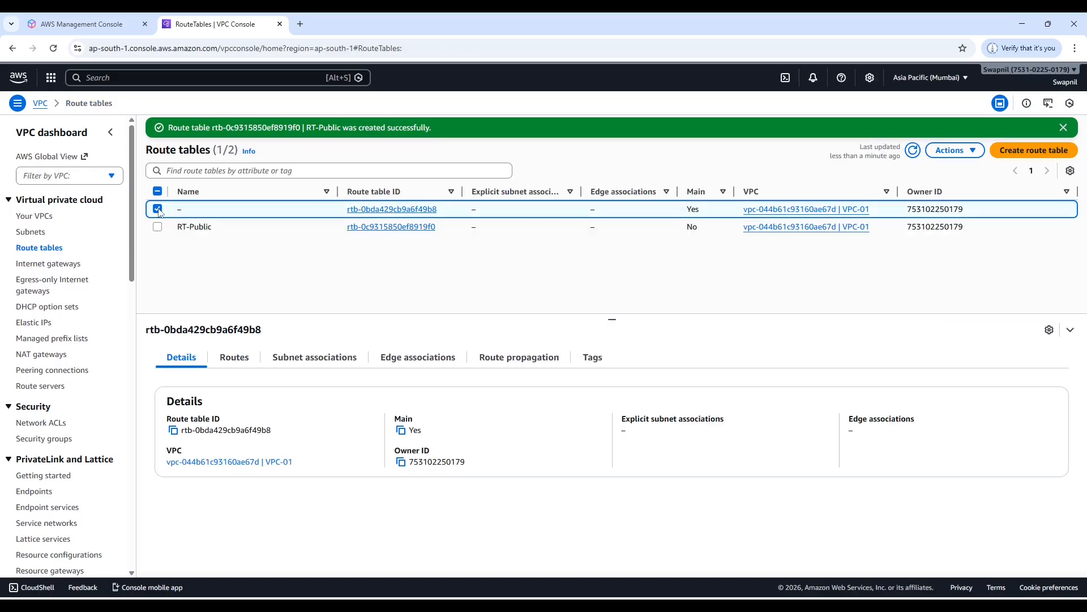
click(157, 209)
click(158, 227)
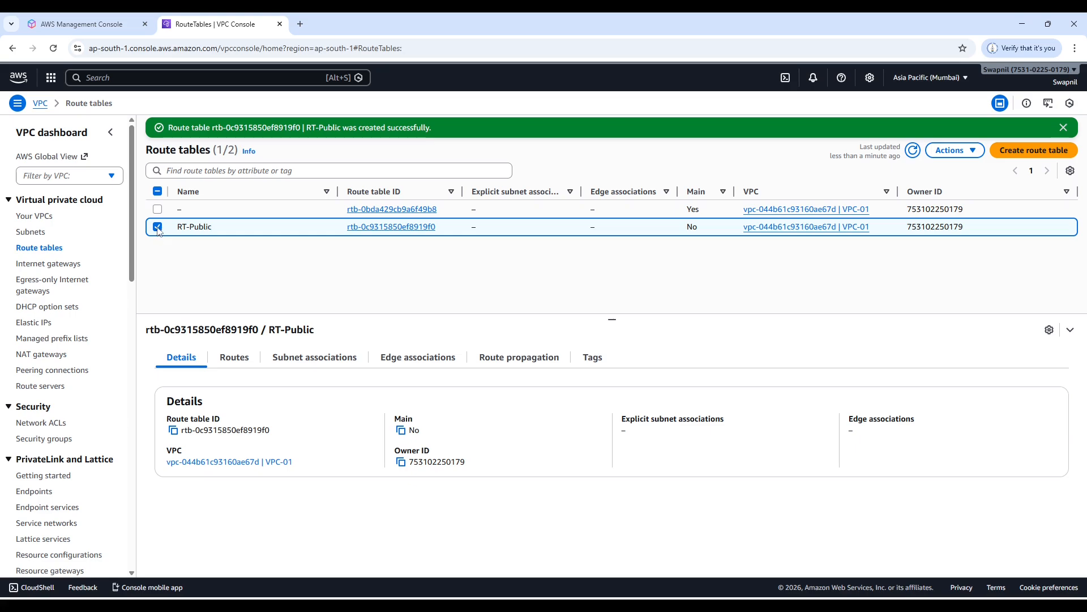
click(158, 227)
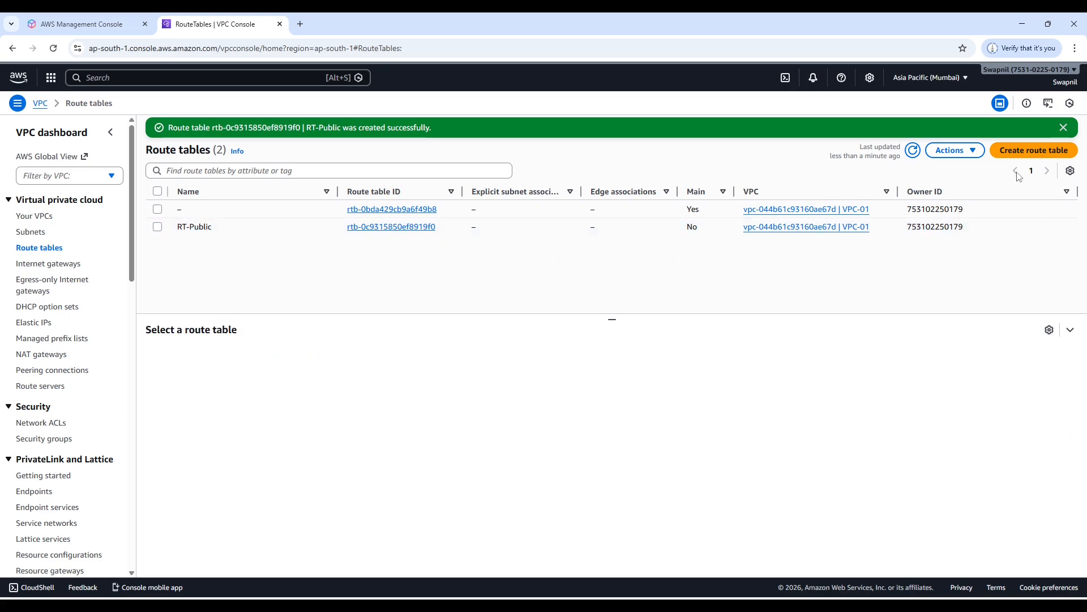
Create a second route table named RT-Private in VPC-01.
click(1035, 152)
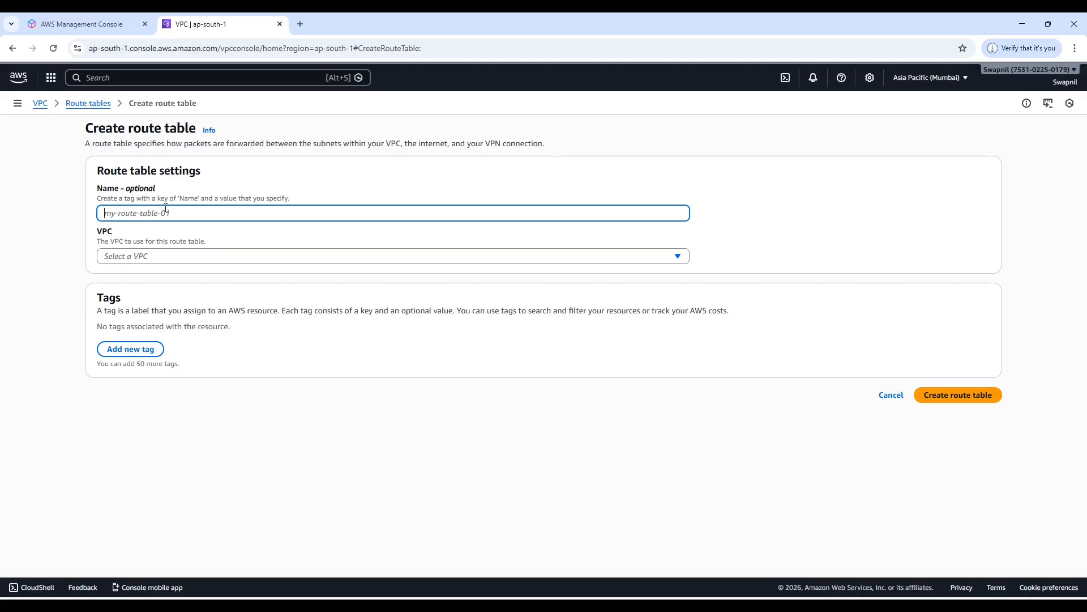
text(RT-Private)
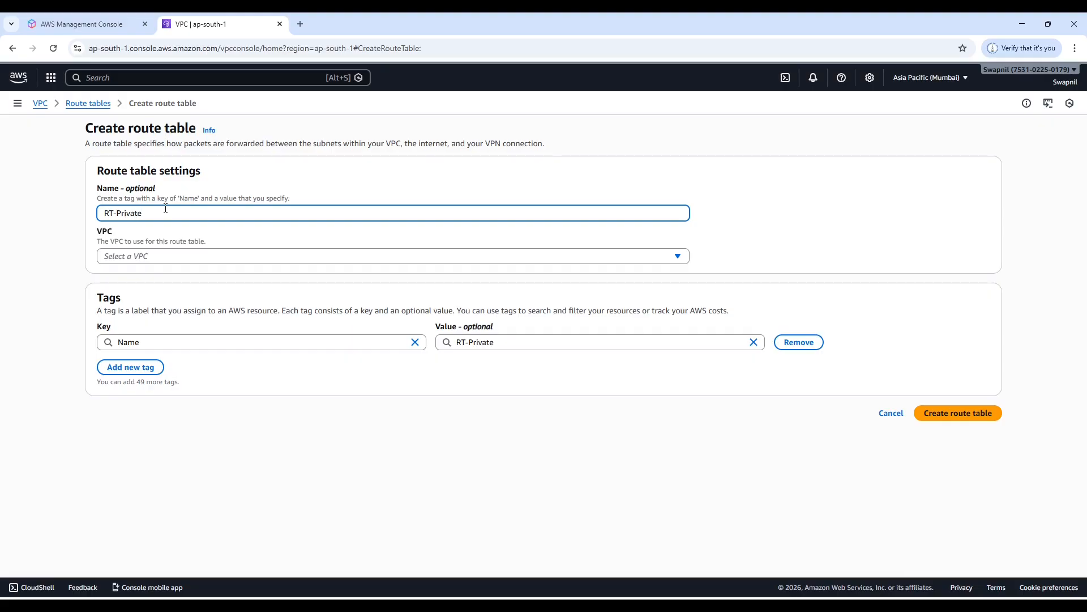
click(154, 258)
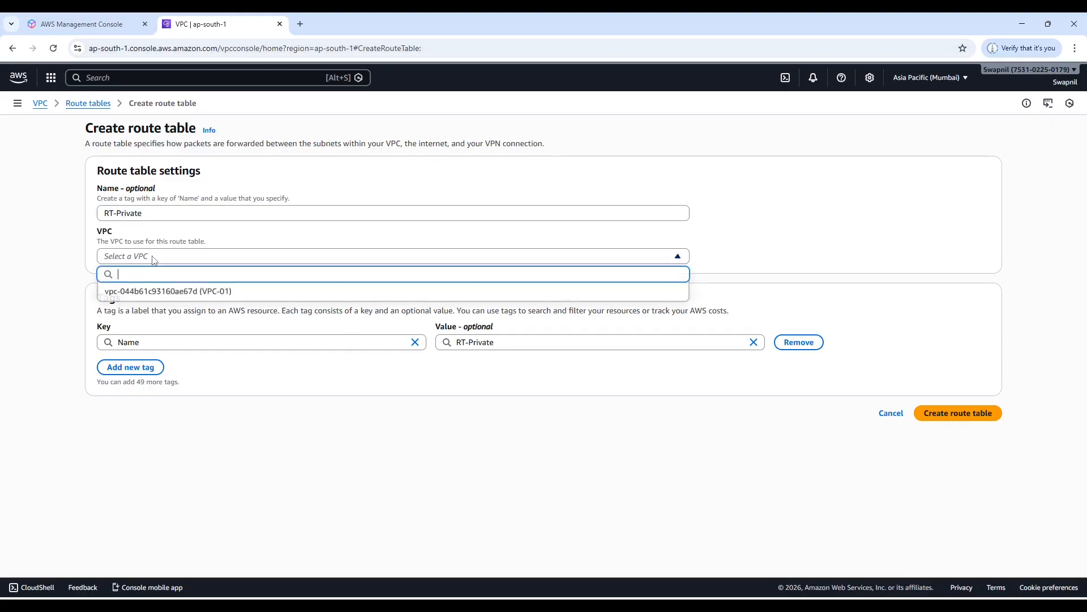
click(148, 293)
click(965, 414)
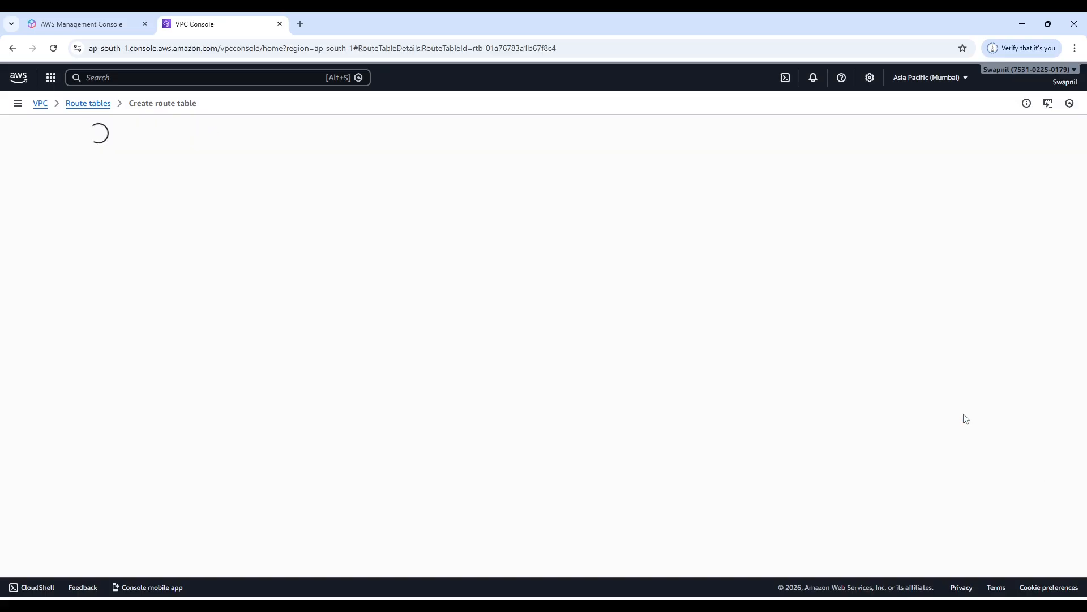
Show all route tables again and inspect the details of RT-Public and RT-Private.
click(28, 251)
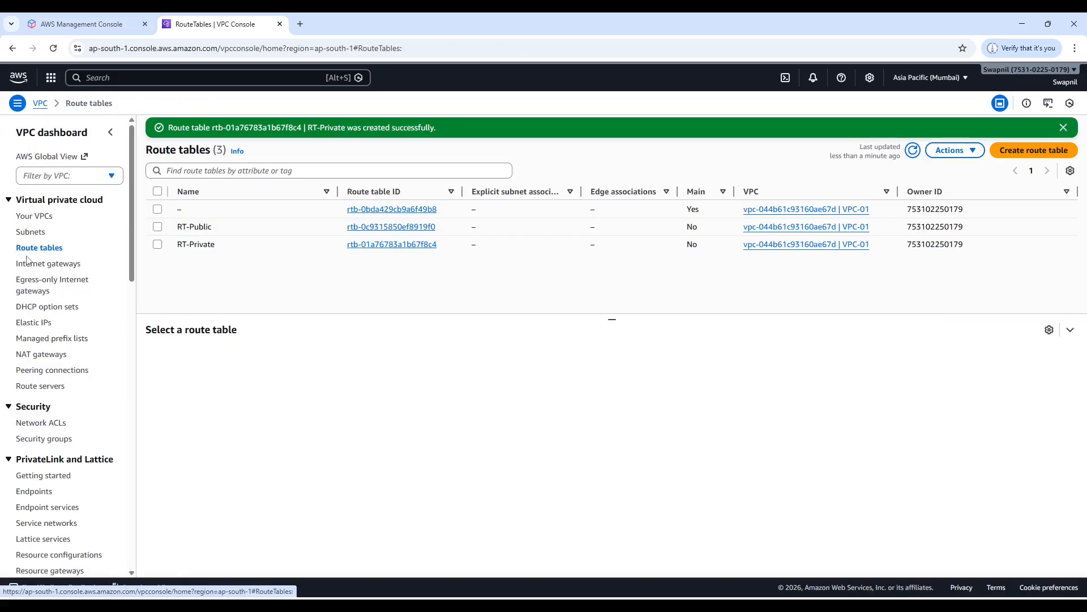
click(158, 228)
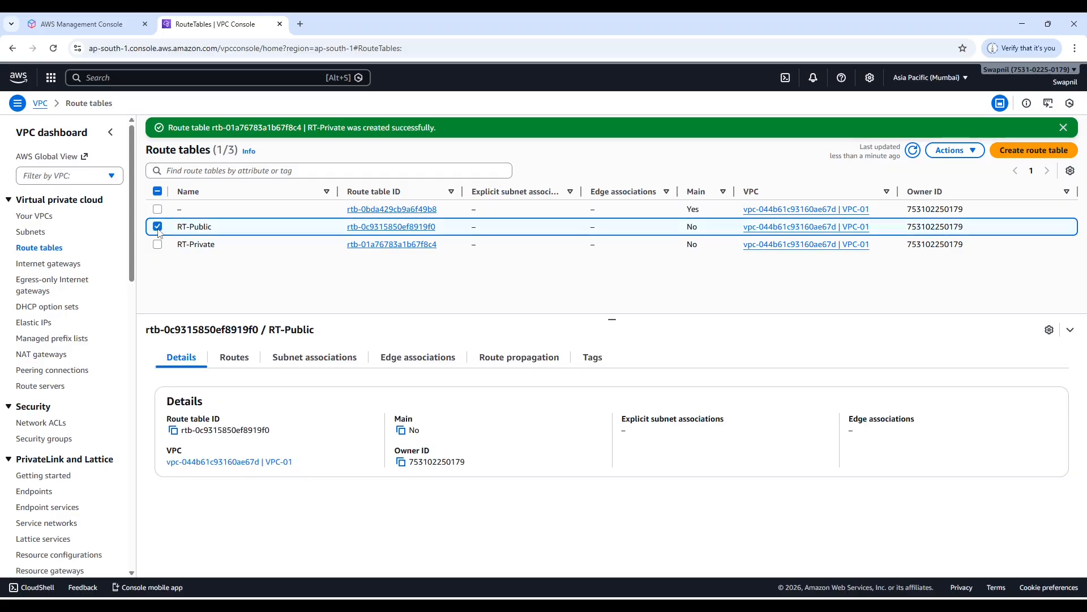
click(158, 228)
click(159, 246)
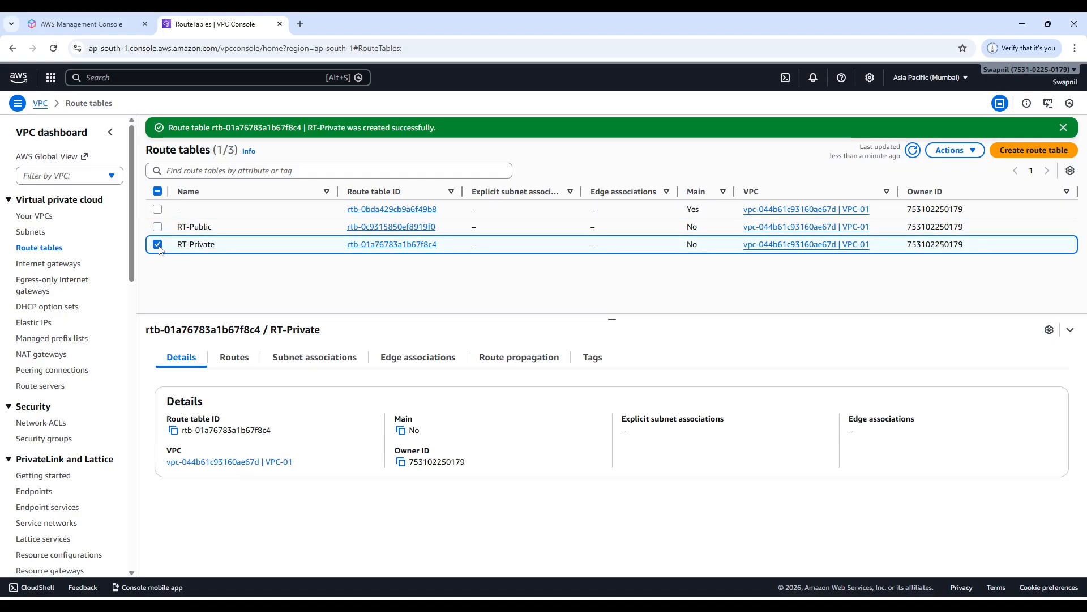
click(159, 247)
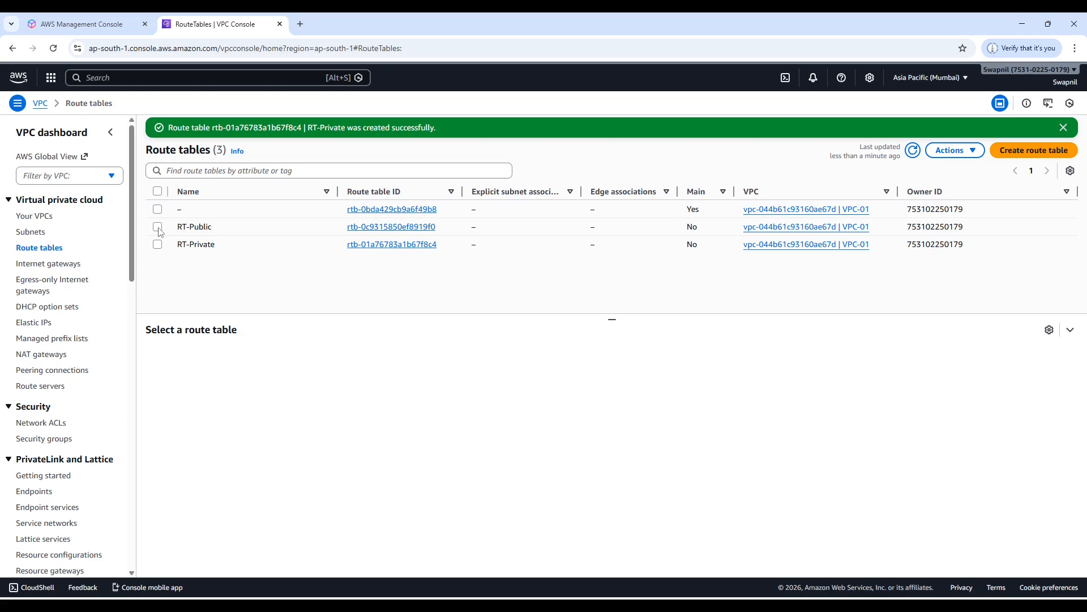
click(159, 228)
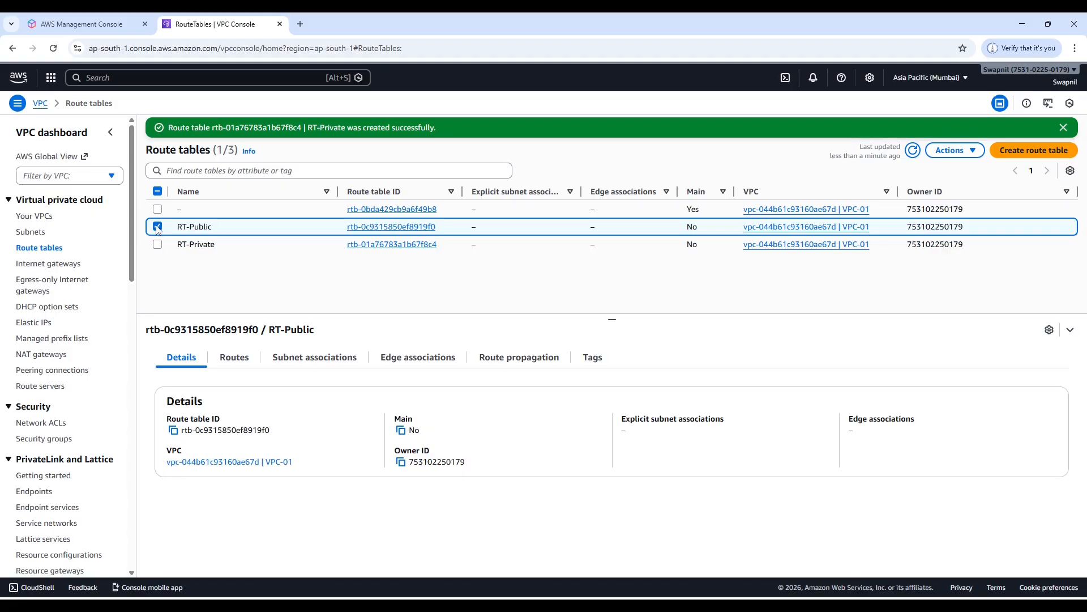
click(156, 232)
click(158, 247)
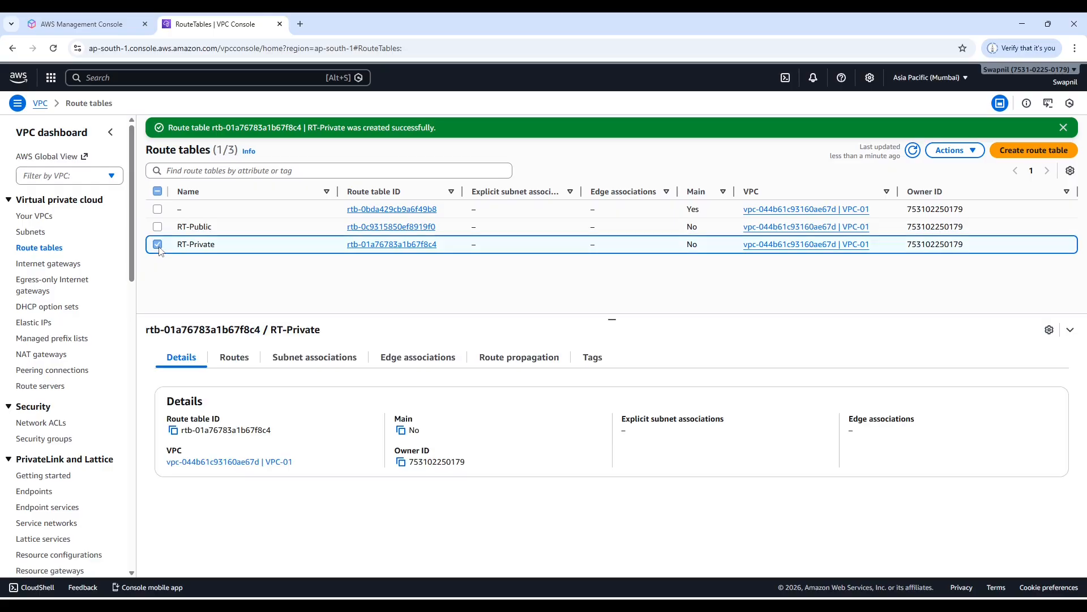
Associate the subnets Pub-01 and Pub-02 with the RT-Public route table and save the associations.
click(158, 228)
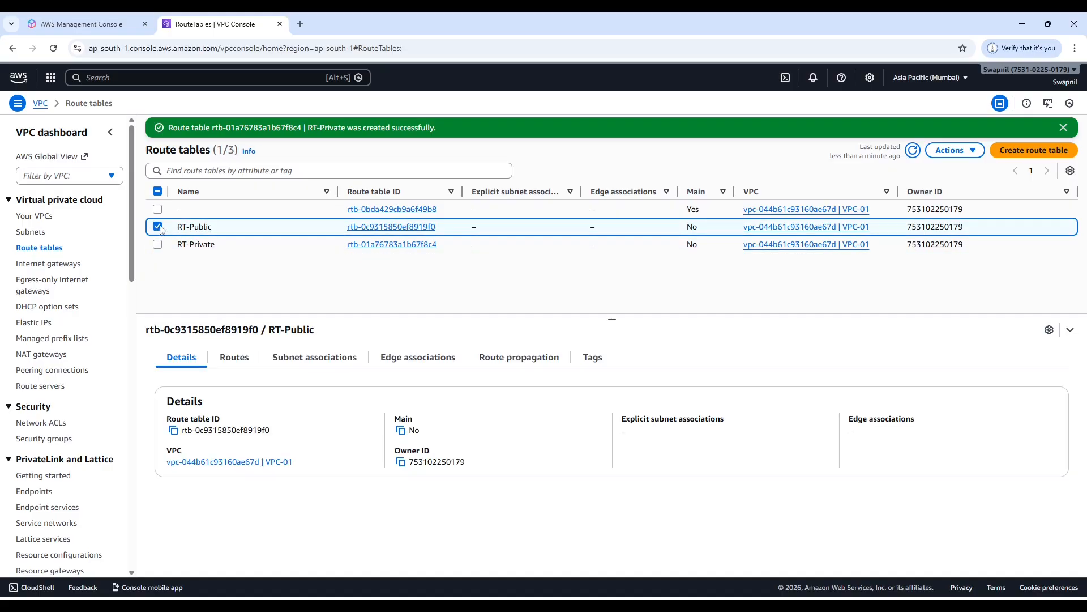
click(316, 364)
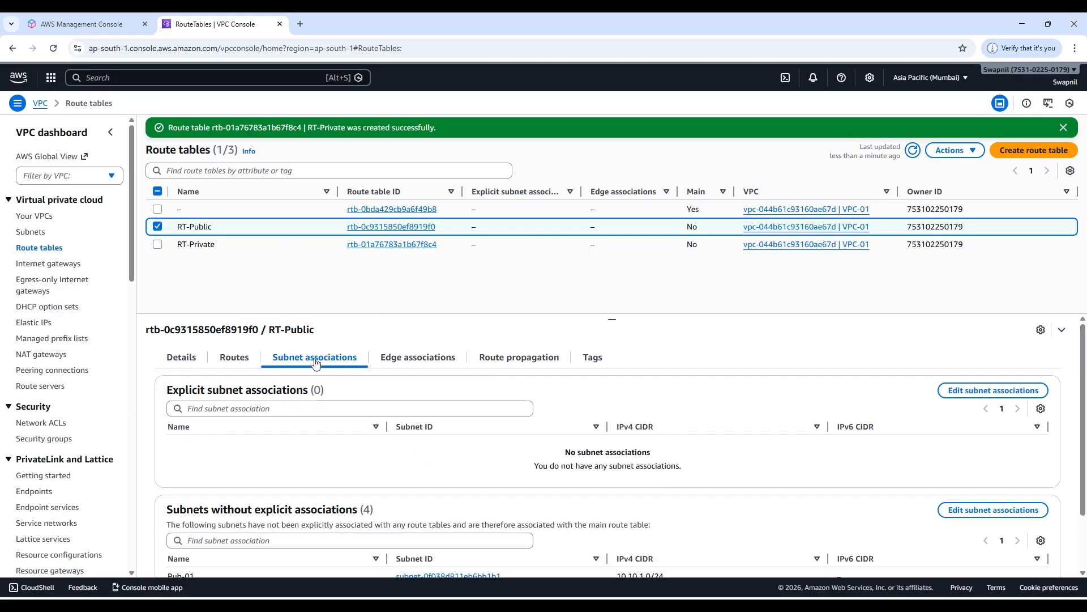
click(1000, 392)
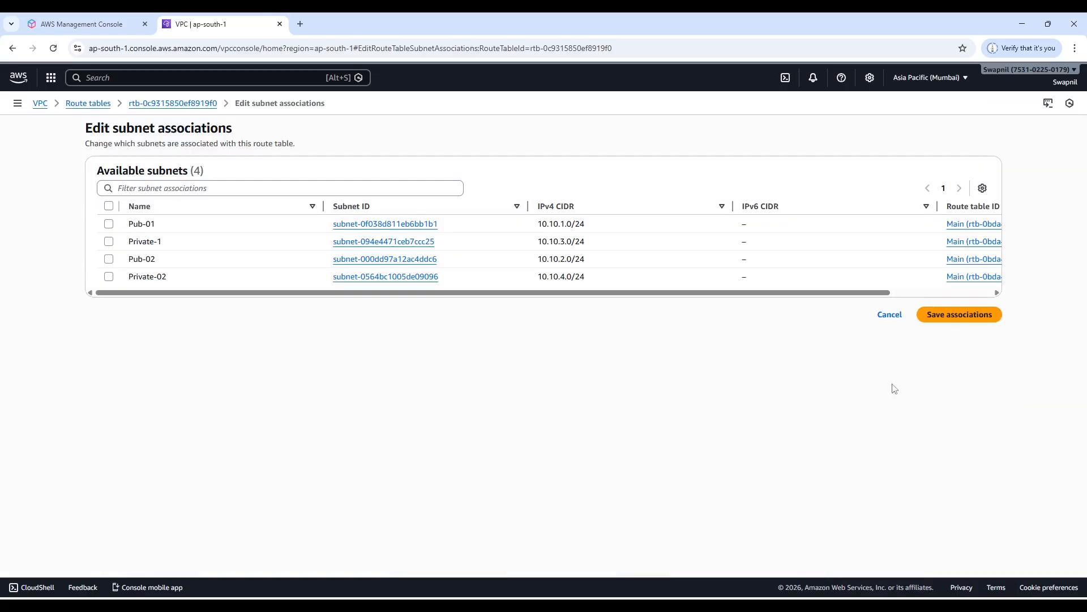
click(109, 225)
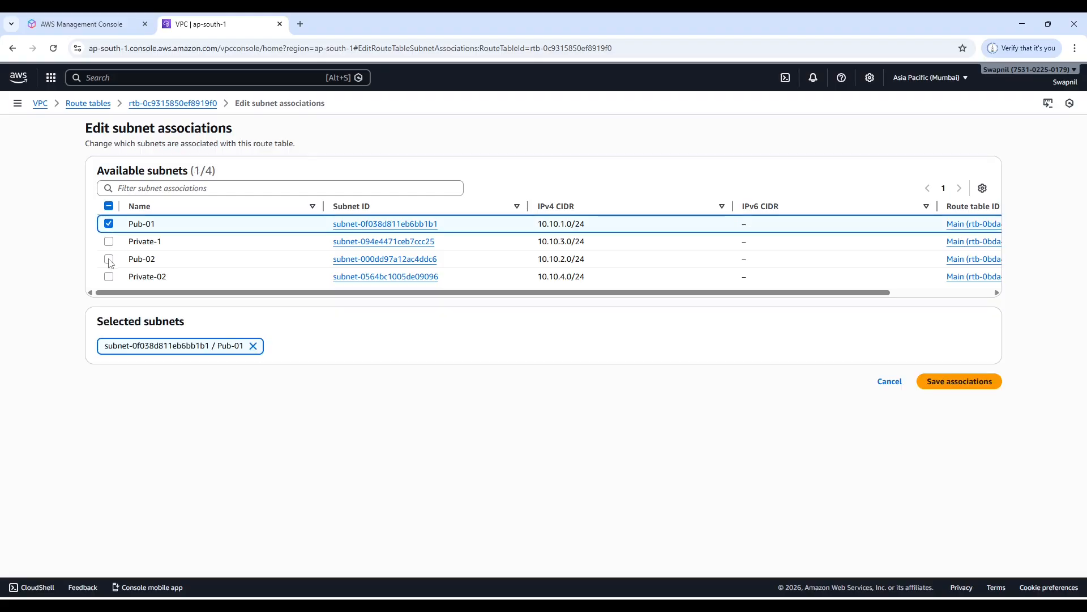
click(108, 259)
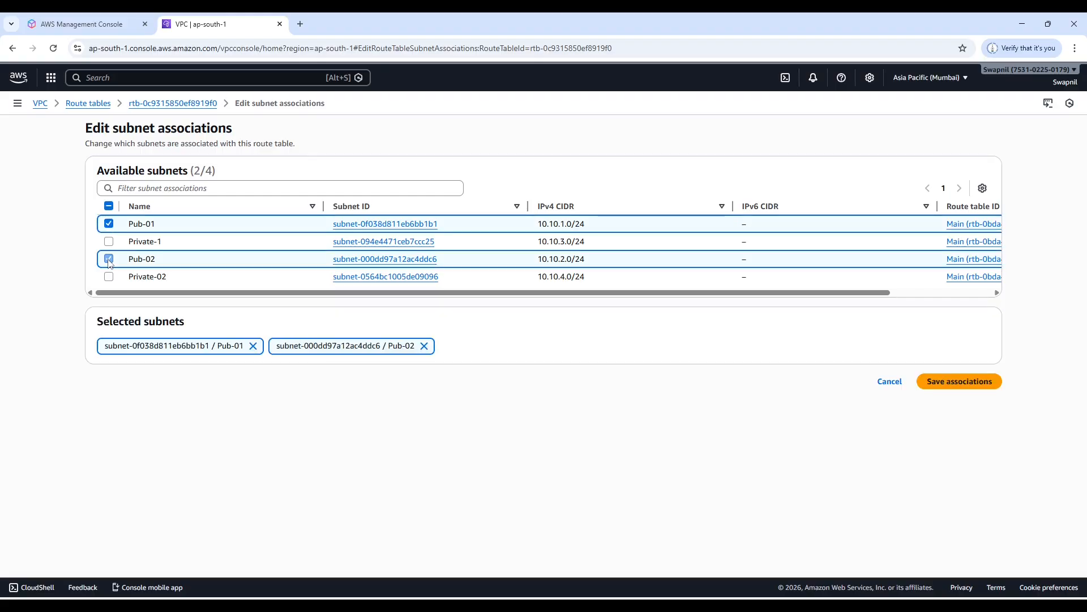
click(968, 384)
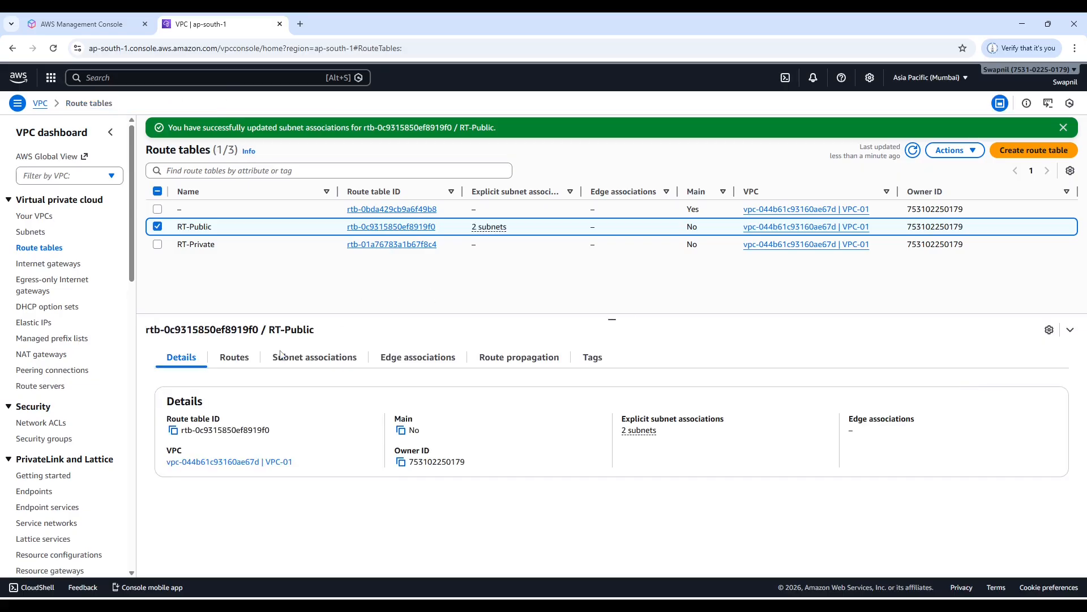
Check RT-Public's subnet associations, and associate the subnets Private-1 and Private-02 with the RT-Private route table, saving the associations.
click(307, 363)
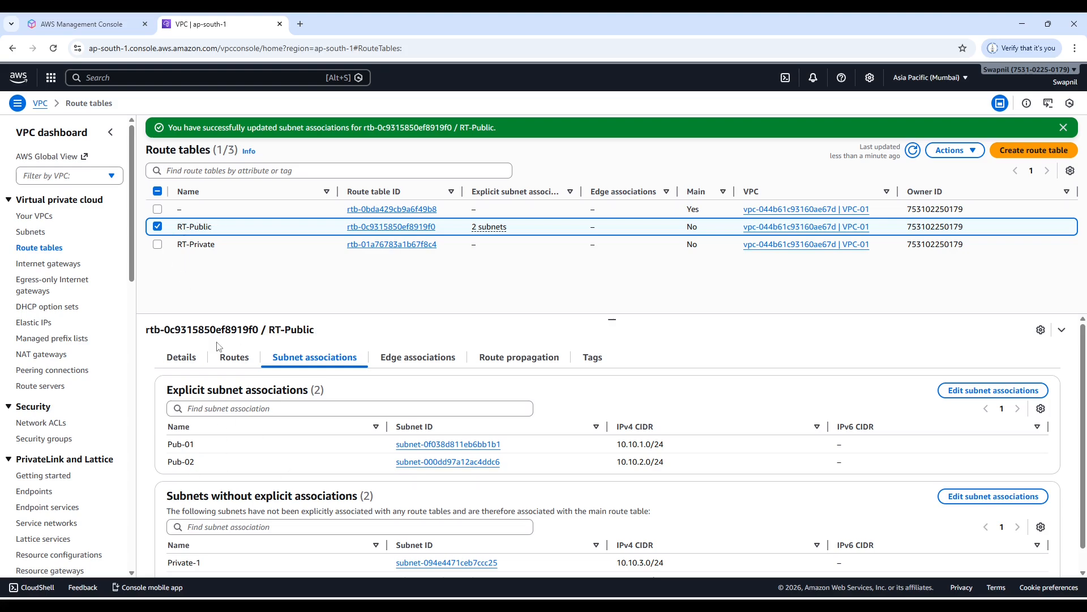
click(158, 227)
click(158, 246)
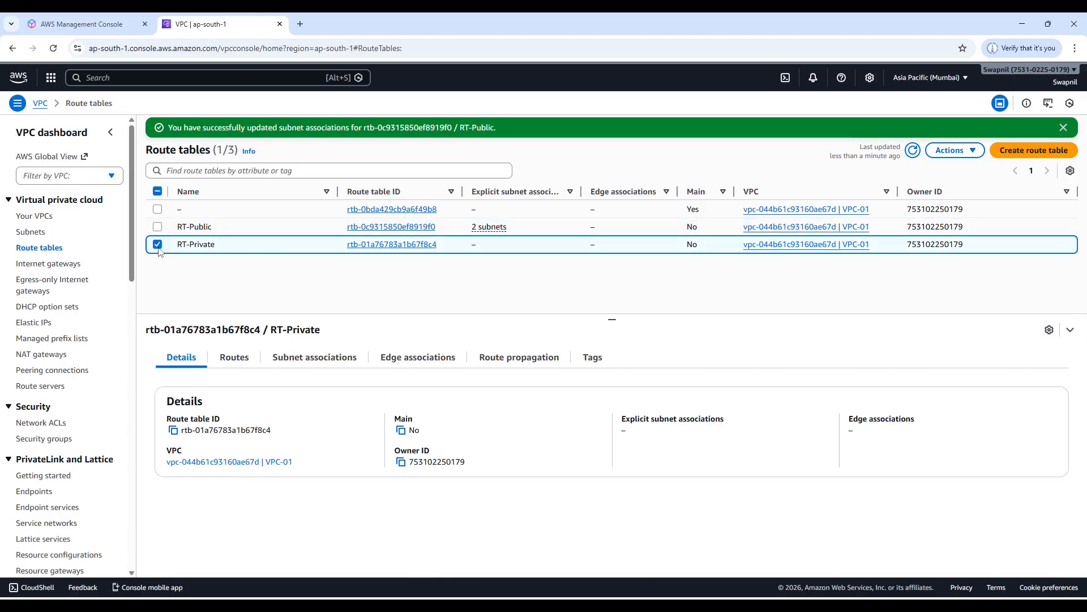
click(297, 357)
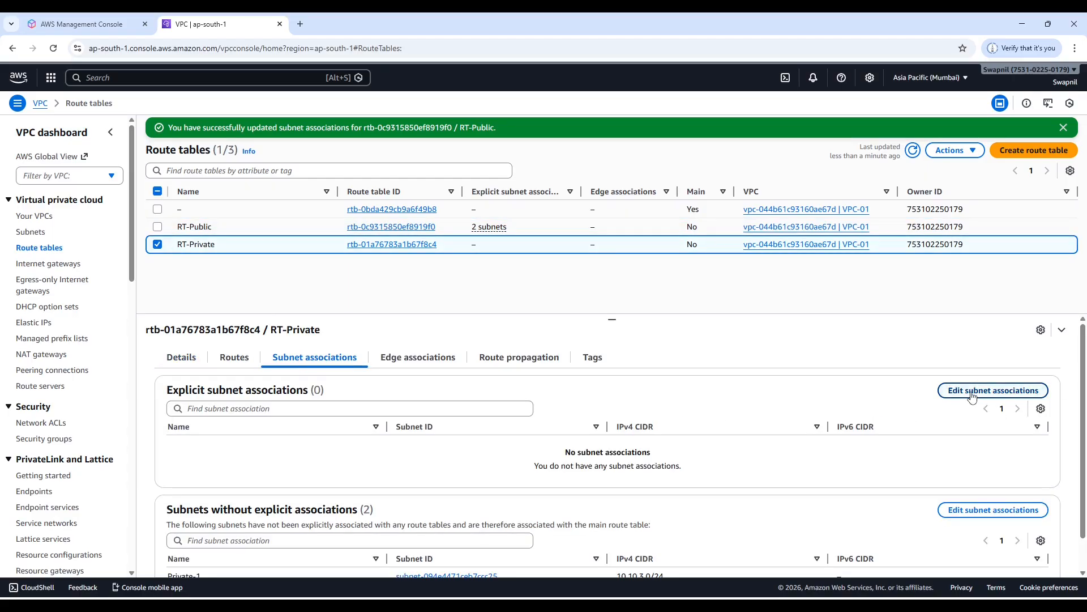
click(993, 390)
click(108, 240)
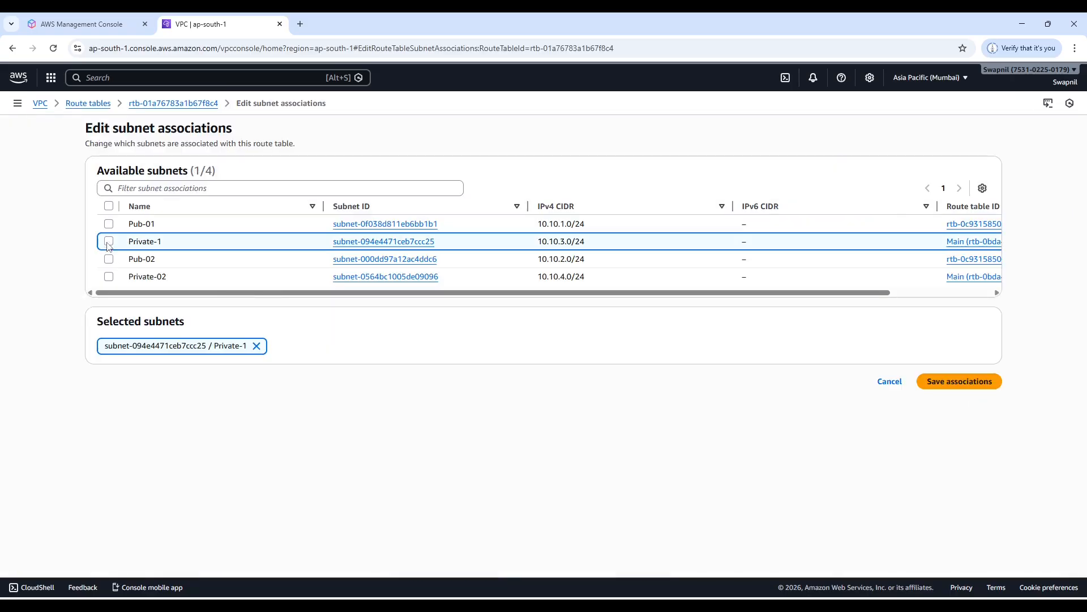
click(109, 277)
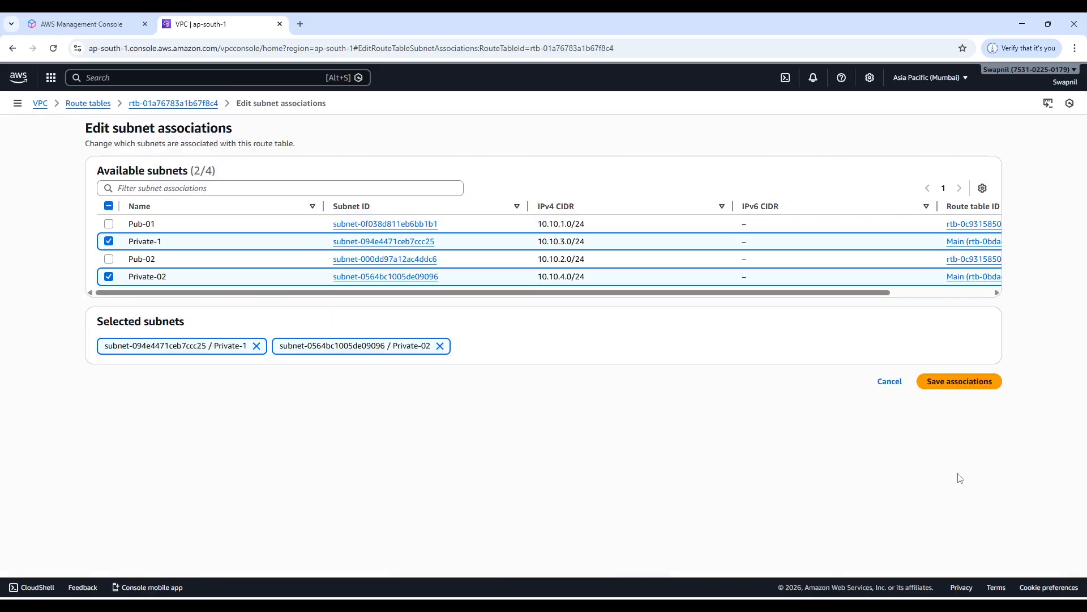
click(972, 384)
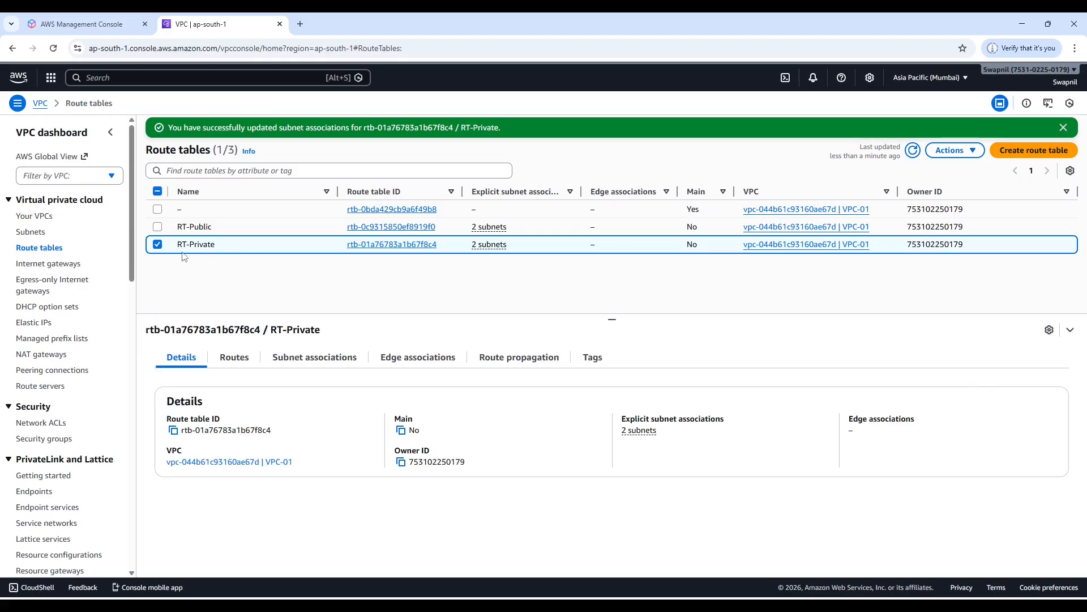
Reselect only RT-Private in the route table list and review its explicit subnet associations.
click(156, 245)
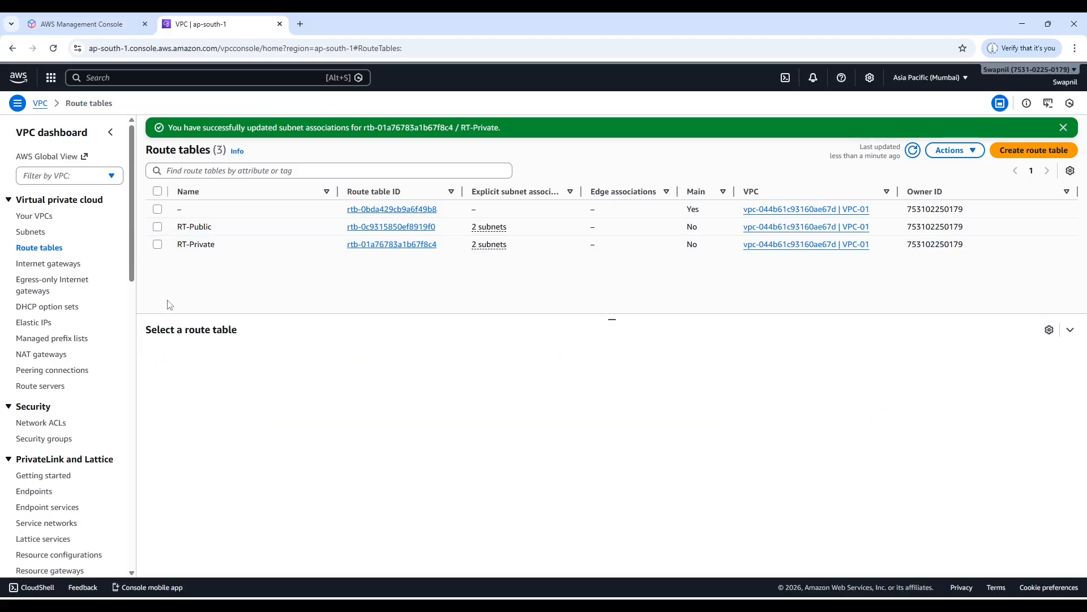
click(158, 227)
click(158, 244)
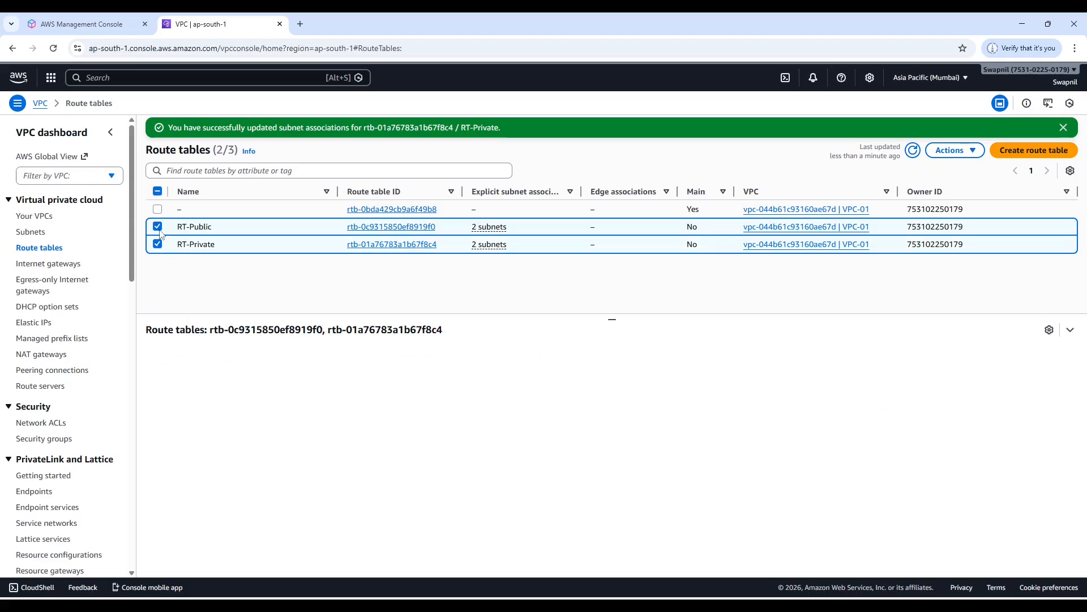
click(158, 227)
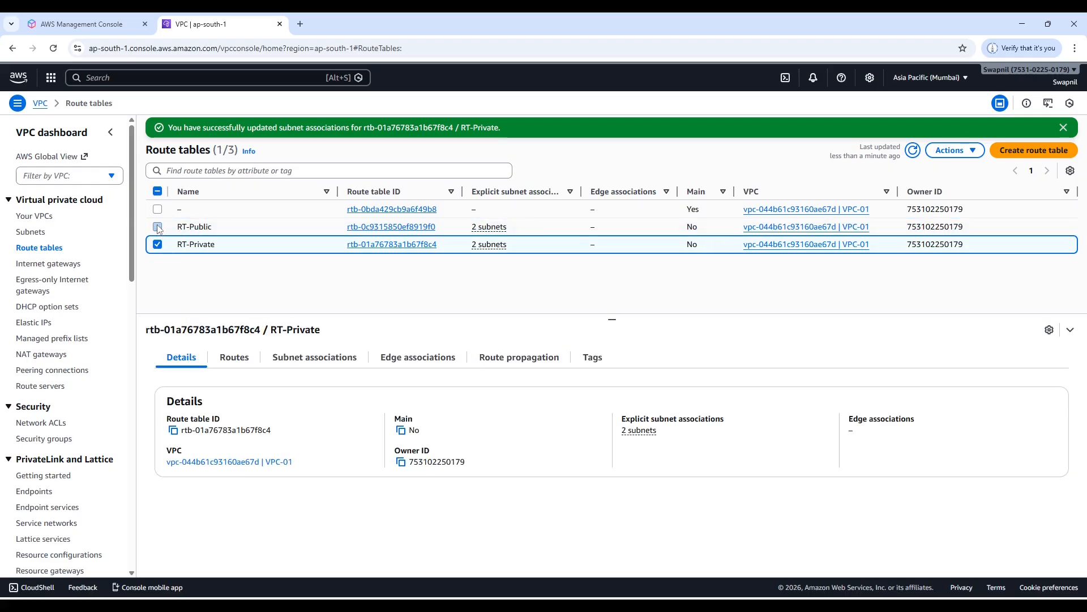
click(312, 359)
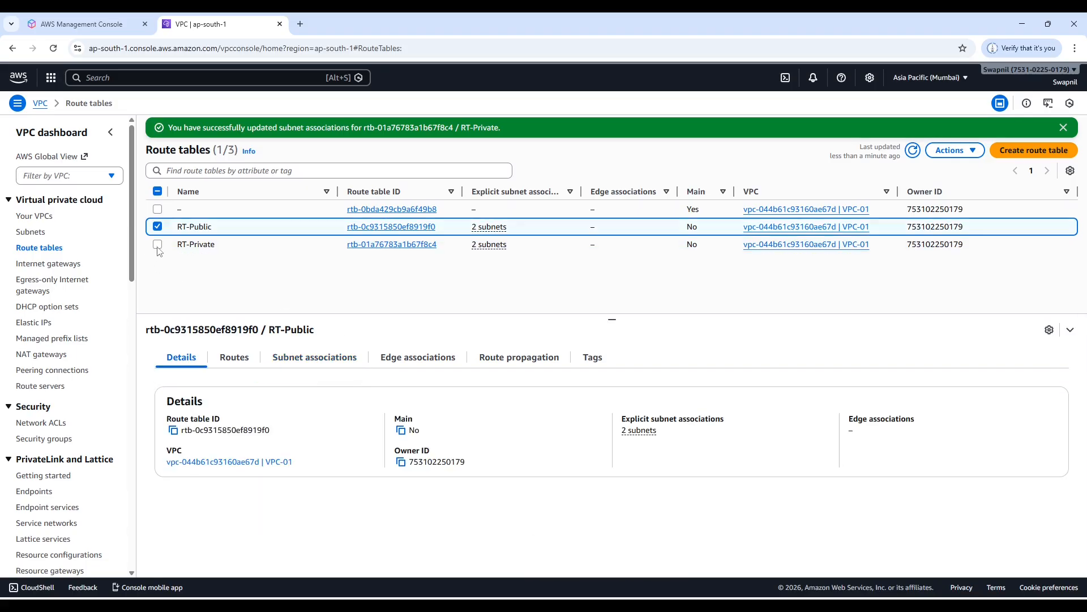
Compare the Main attribute in the details of RT-Public with that of the unnamed route table in VPC-01.
click(158, 227)
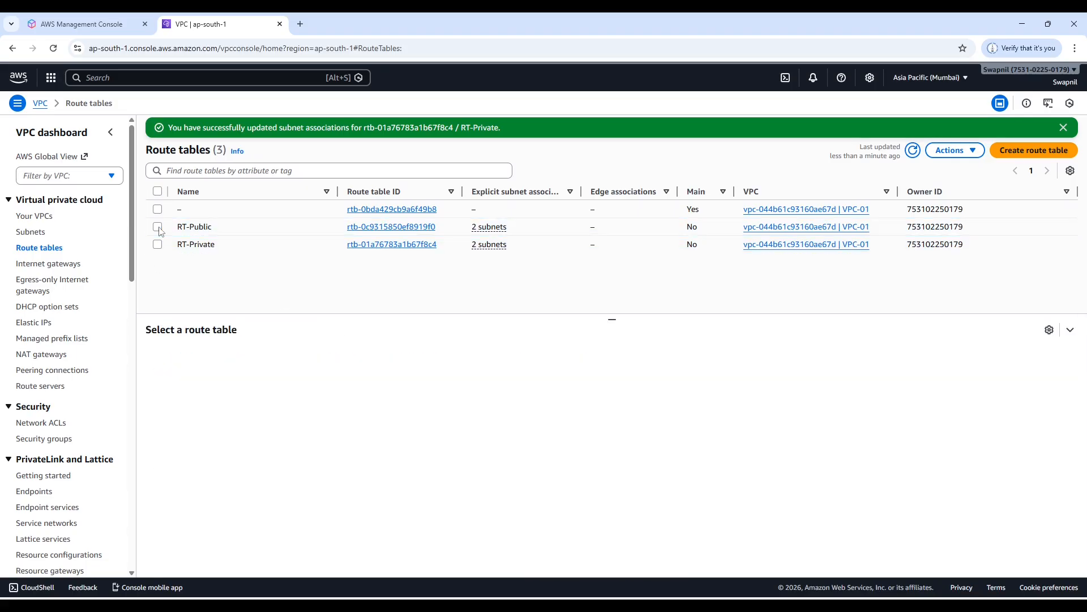
click(158, 227)
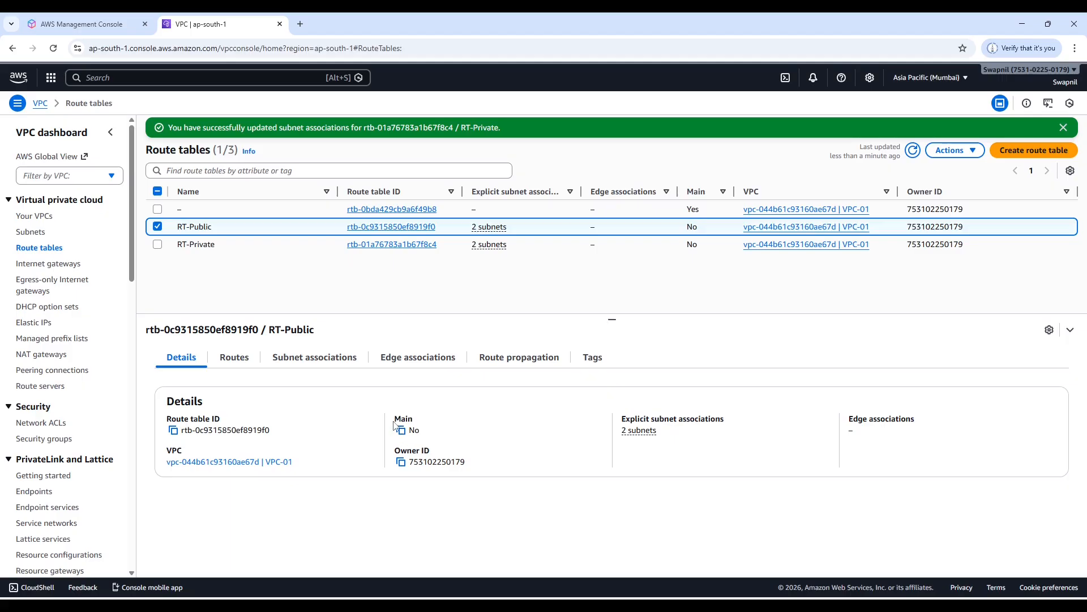
drag(426, 434, 410, 434)
click(158, 227)
click(158, 209)
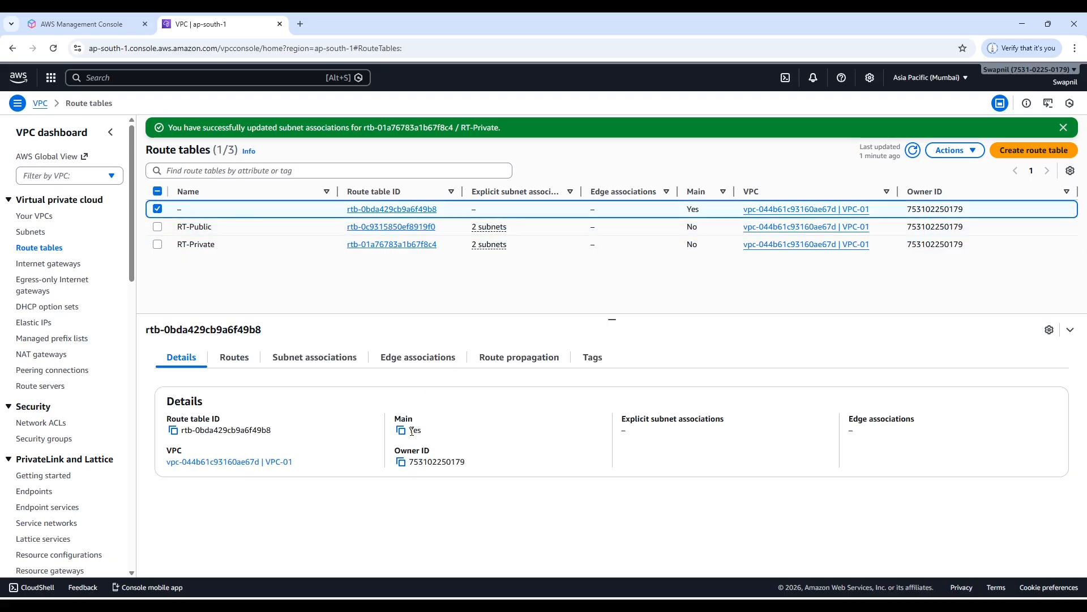
drag(410, 430, 420, 430)
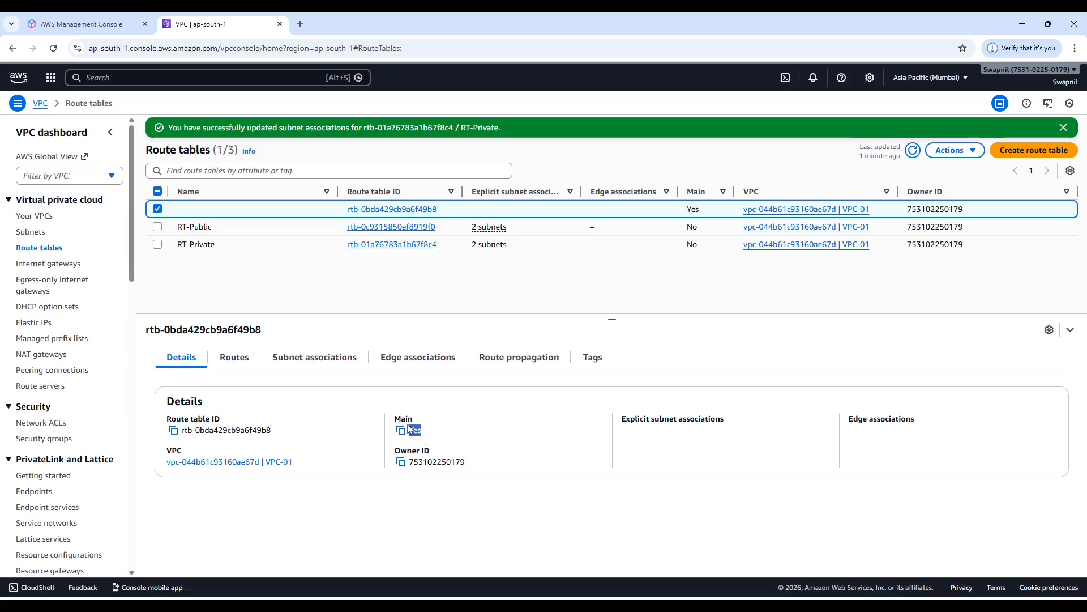
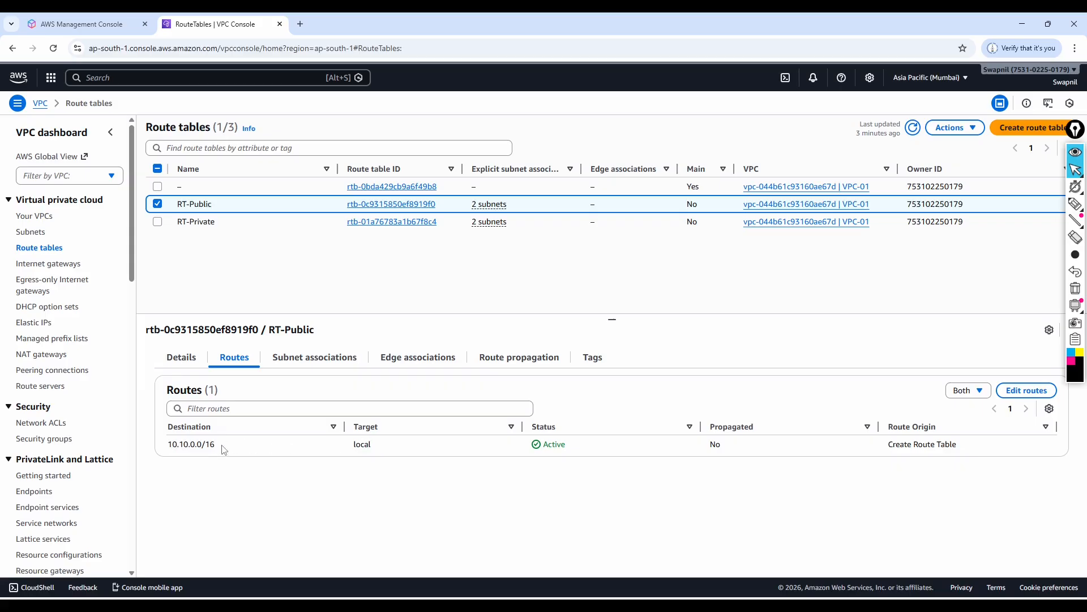
Examine RT-Public's local route, and trace the path from the AZ-1 public EC2 through Pub RT to the IGW on the network diagram.
drag(223, 450, 166, 451)
click(234, 454)
key(alt+Tab)
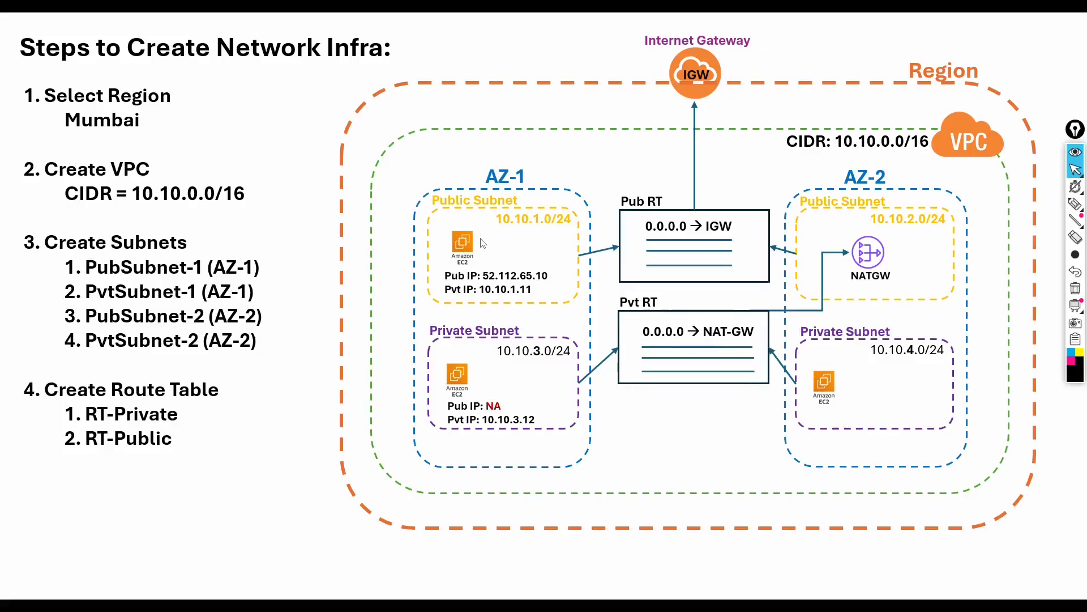
click(1075, 203)
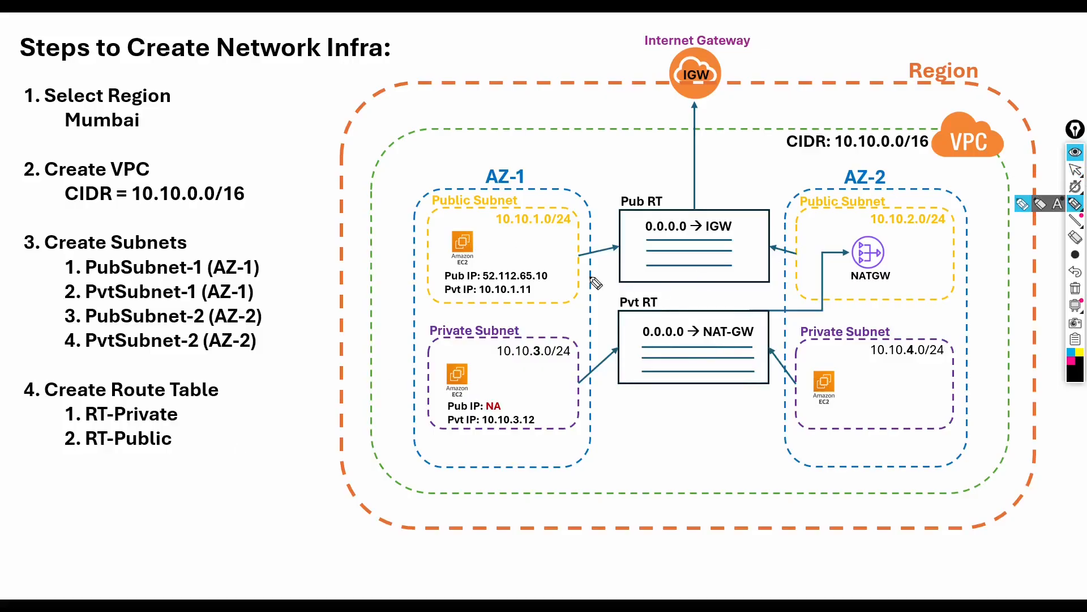
mouse_move(477, 243)
mouse_down()
mouse_move(543, 244)
mouse_move(670, 189)
mouse_move(702, 113)
mouse_move(705, 71)
mouse_move(601, 44)
mouse_move(524, 47)
mouse_up()
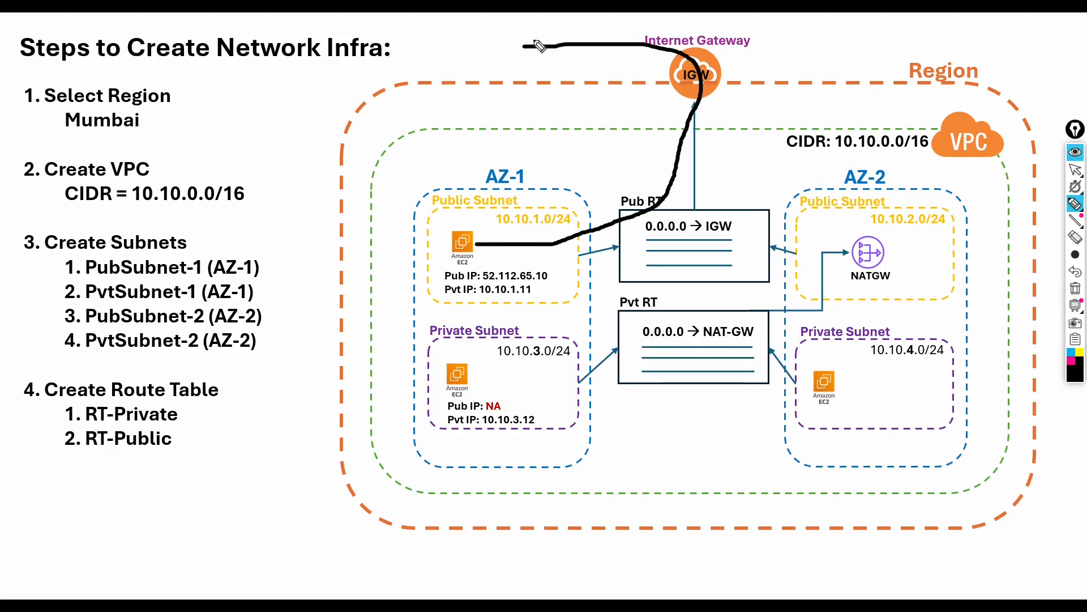
mouse_move(533, 35)
mouse_down()
mouse_move(517, 45)
mouse_move(534, 56)
mouse_up()
key(alt+Tab)
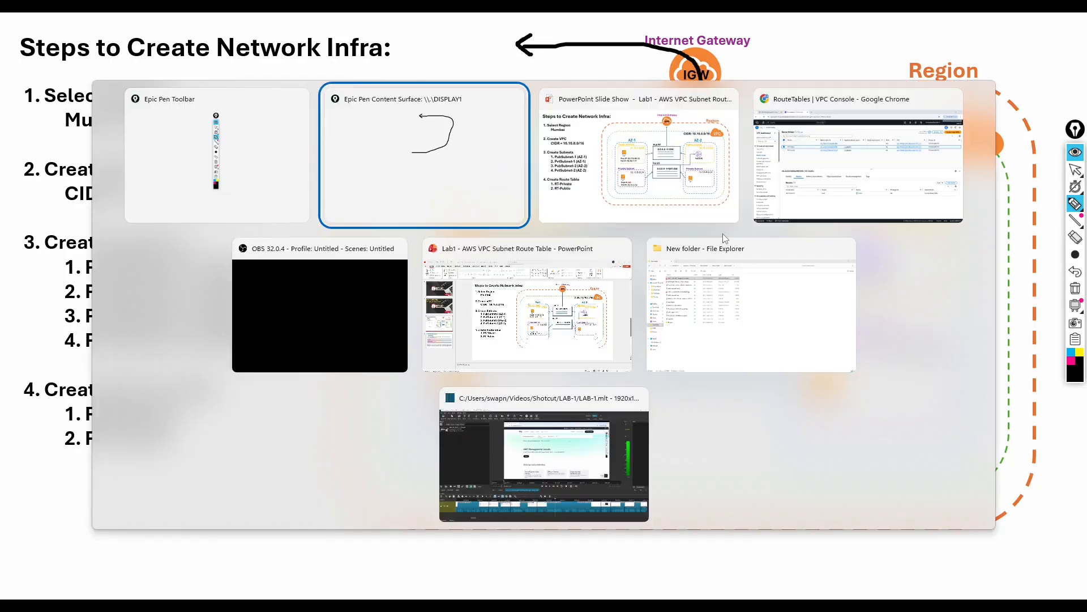
click(1076, 170)
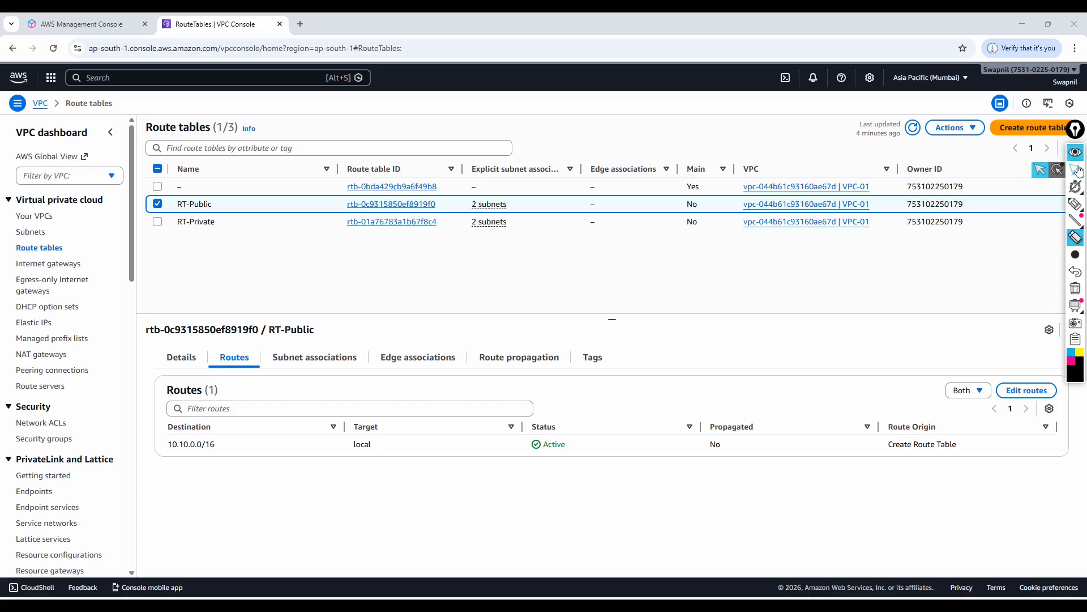
Try to add a 0.0.0.0/0 route with an Internet Gateway target to RT-Public.
click(1027, 391)
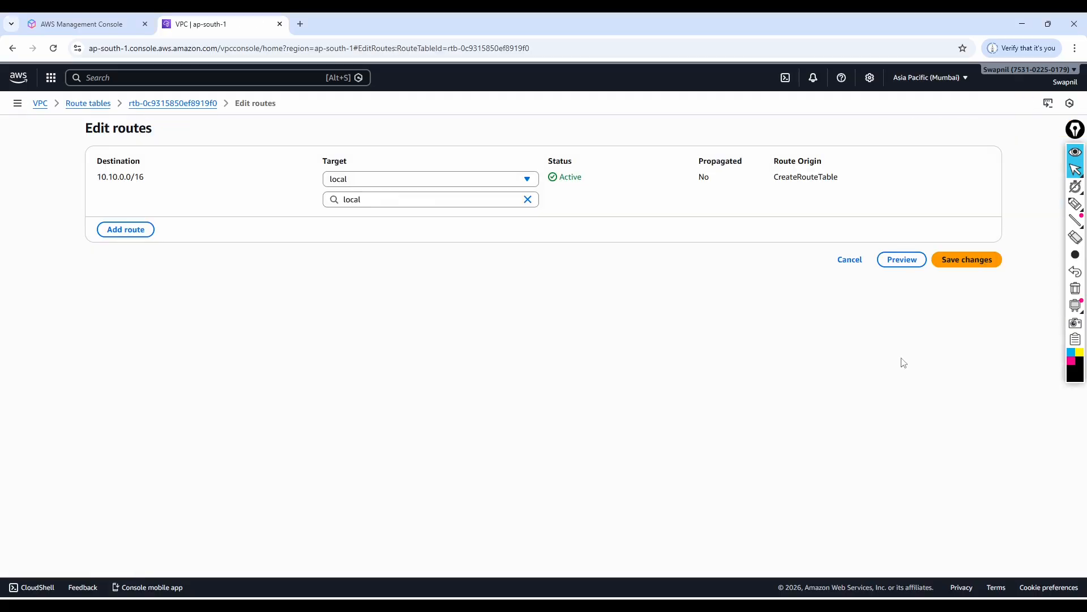
click(122, 230)
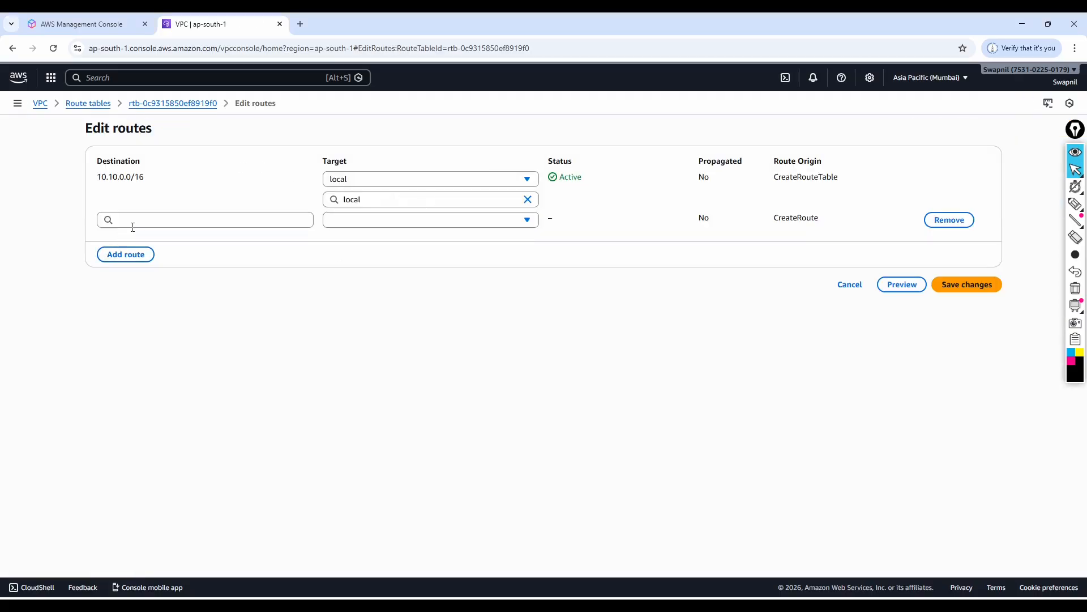
click(134, 226)
click(120, 242)
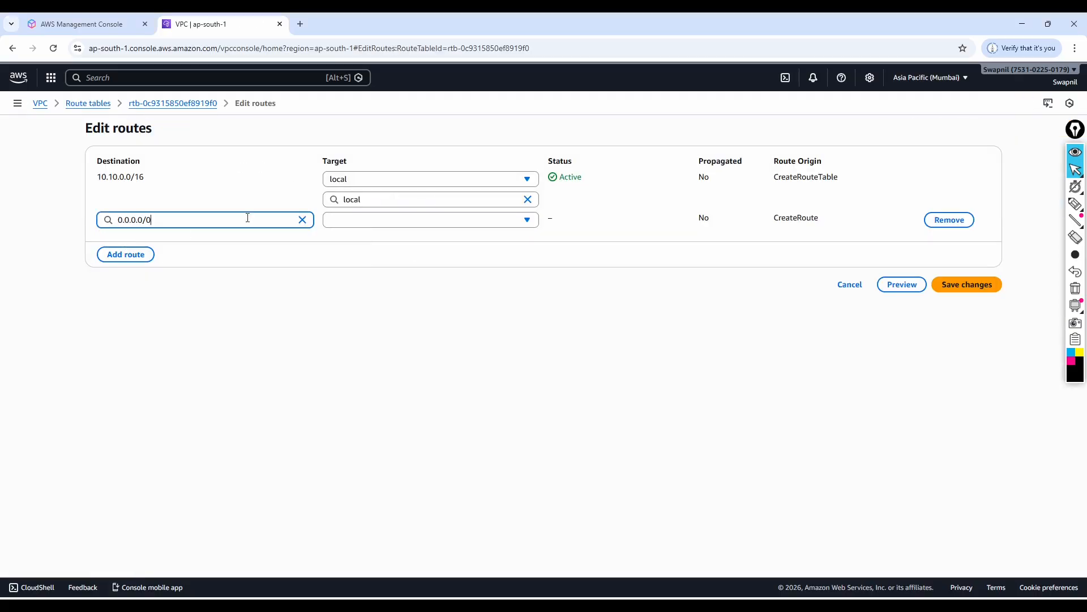
click(469, 223)
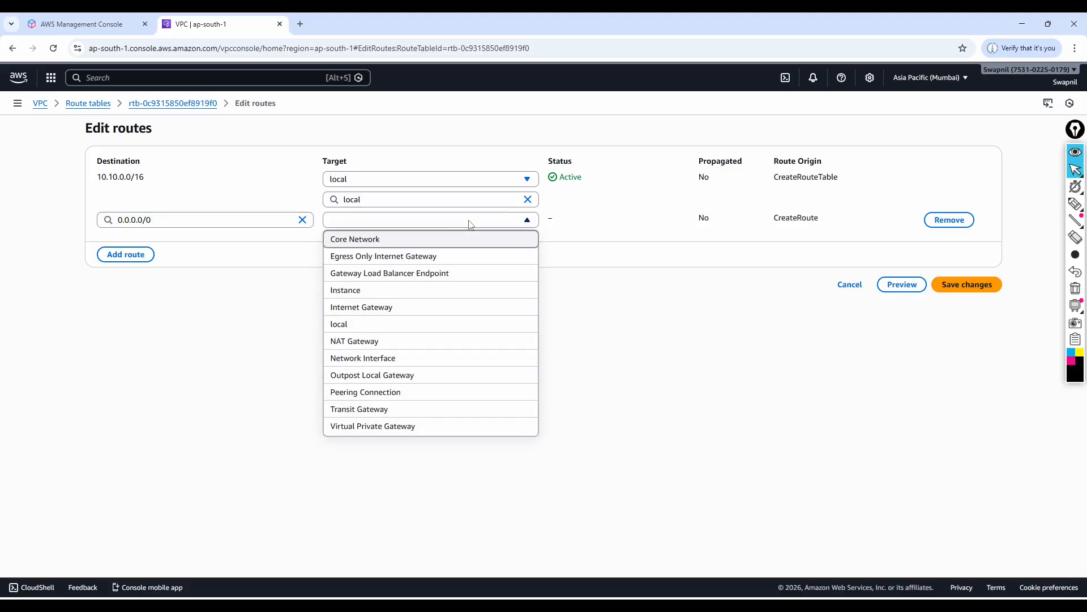
click(371, 312)
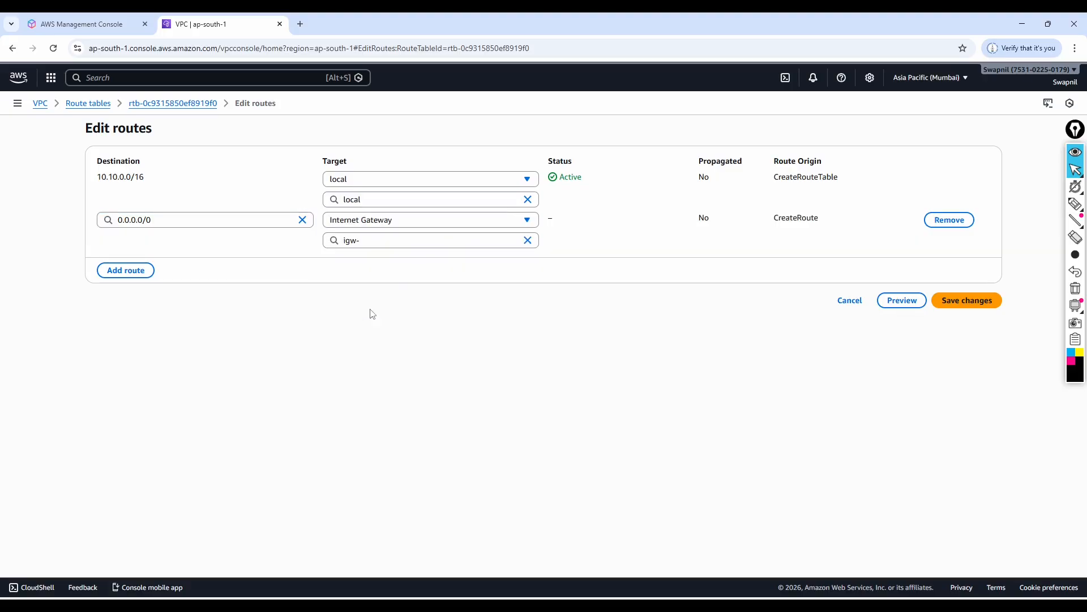
click(379, 240)
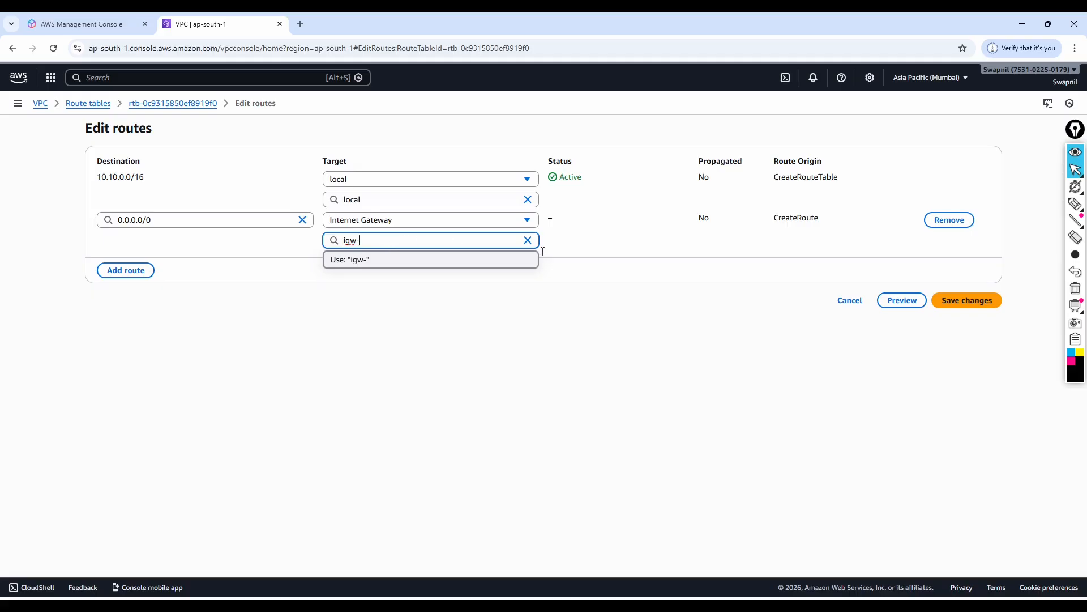
click(855, 306)
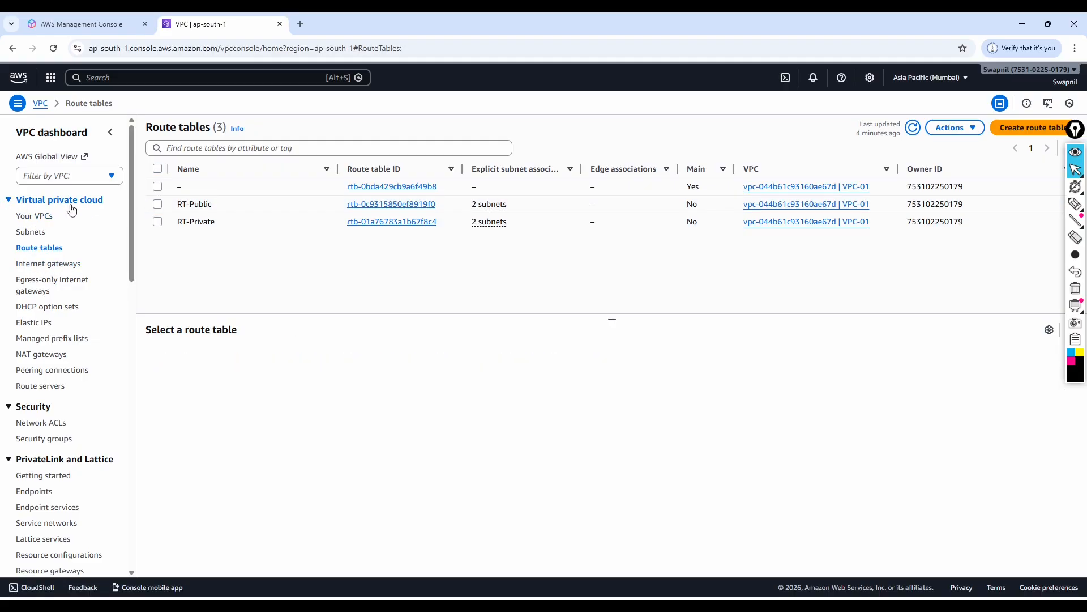
Create an internet gateway with the name tag IGW-01.
click(45, 264)
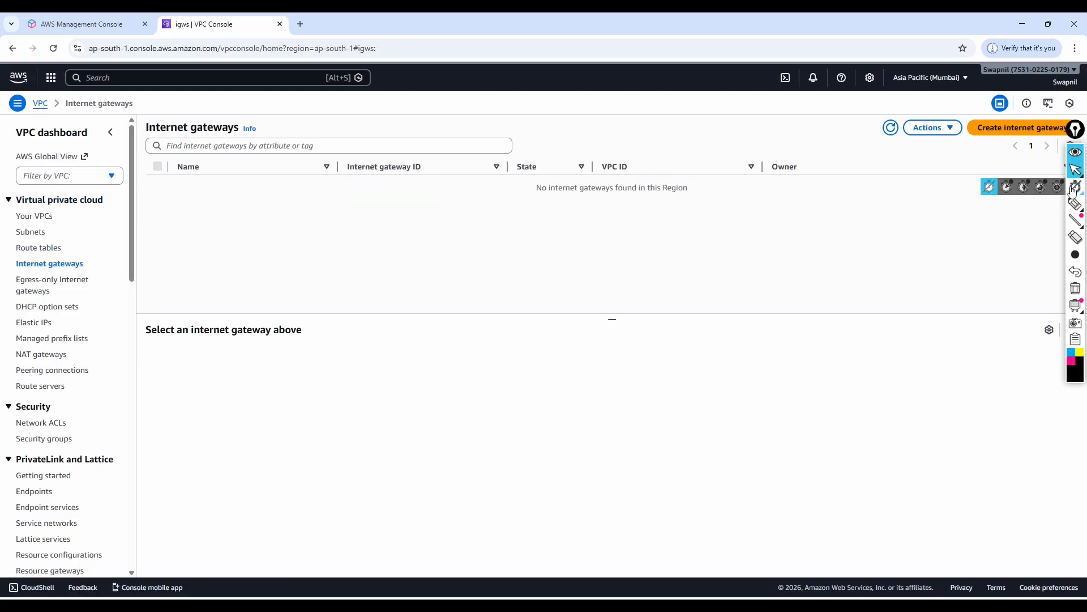
click(1013, 129)
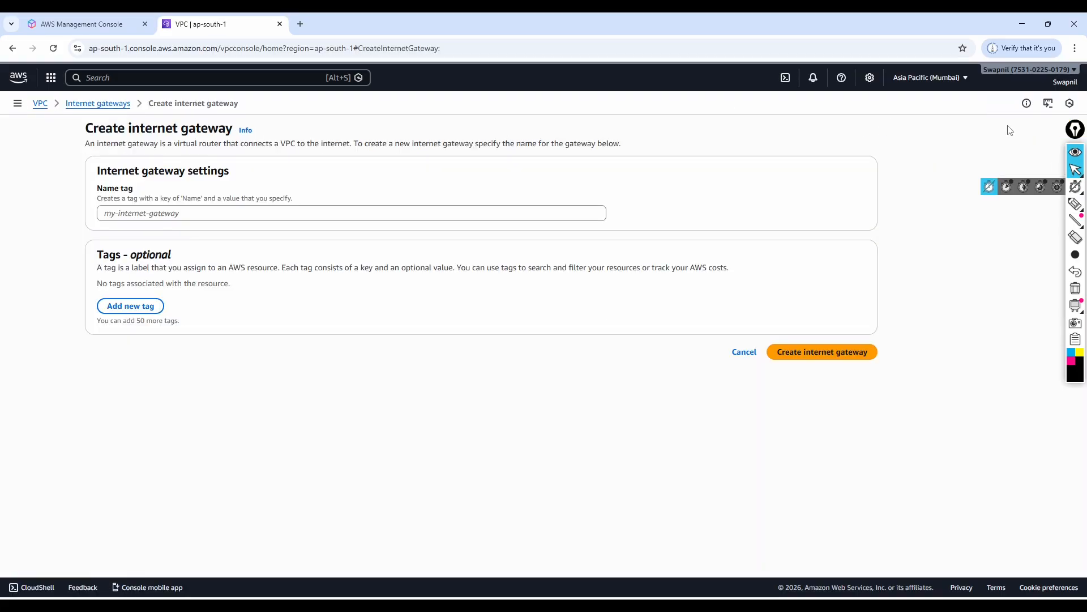
click(129, 213)
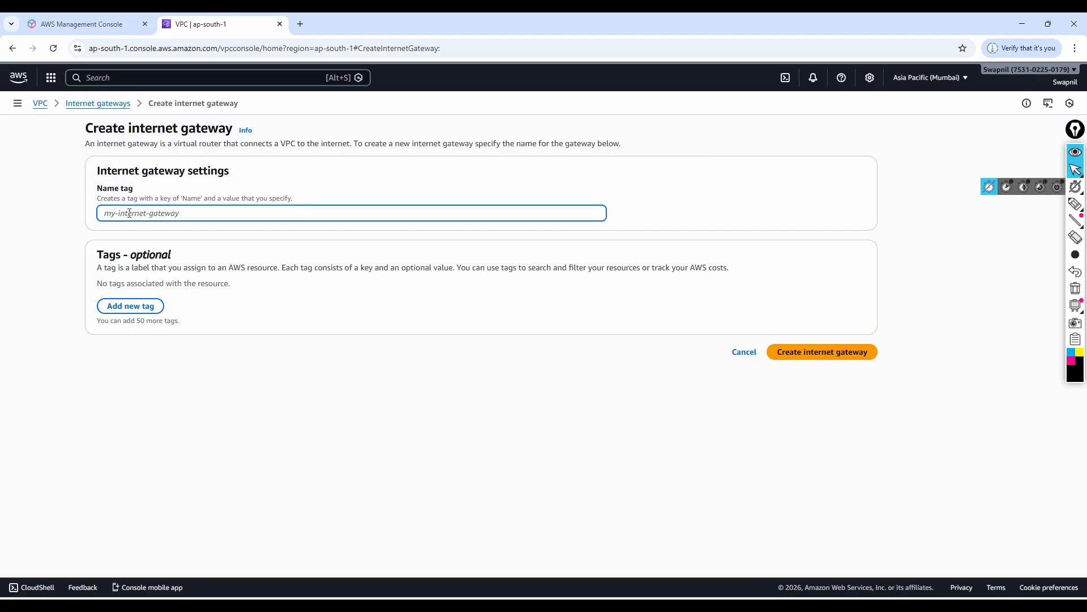
text(IGW-01)
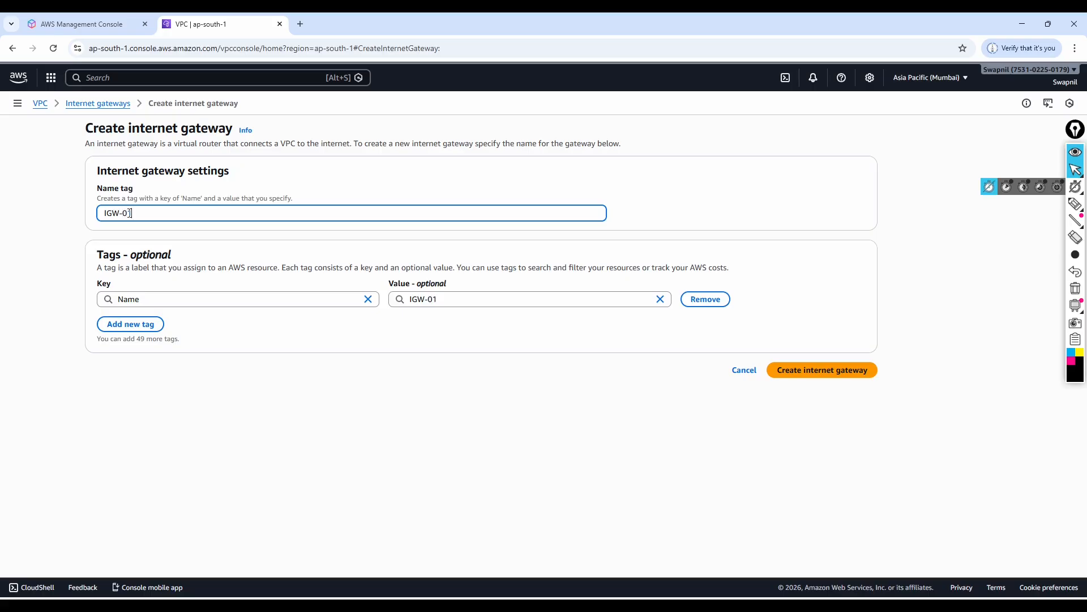
click(817, 371)
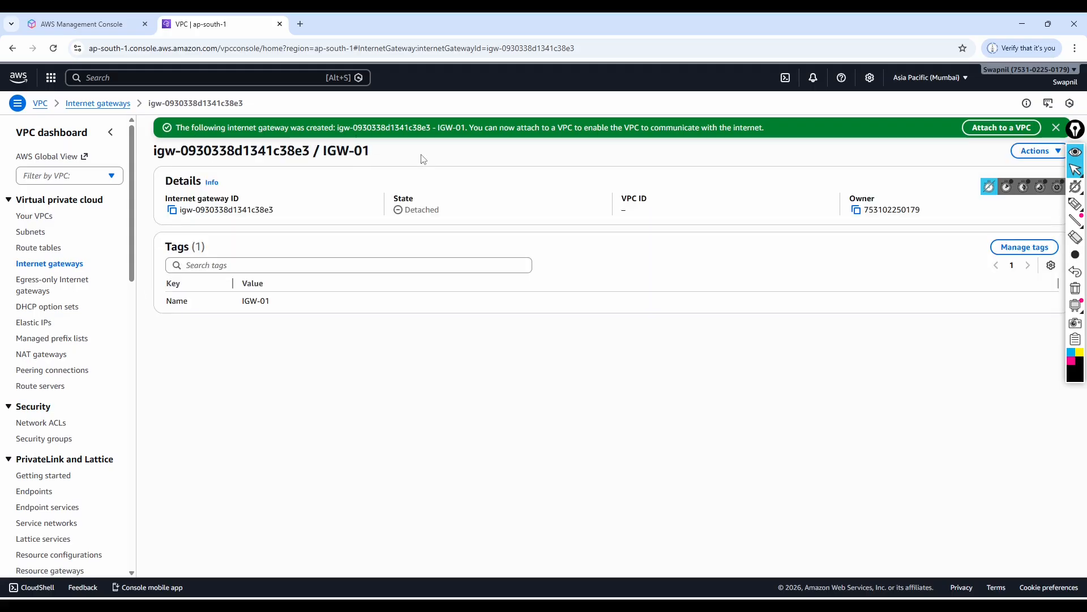
Try again to add a 0.0.0.0/0 route to RT-Public, looking for IGW-01 as the Internet Gateway target.
click(38, 249)
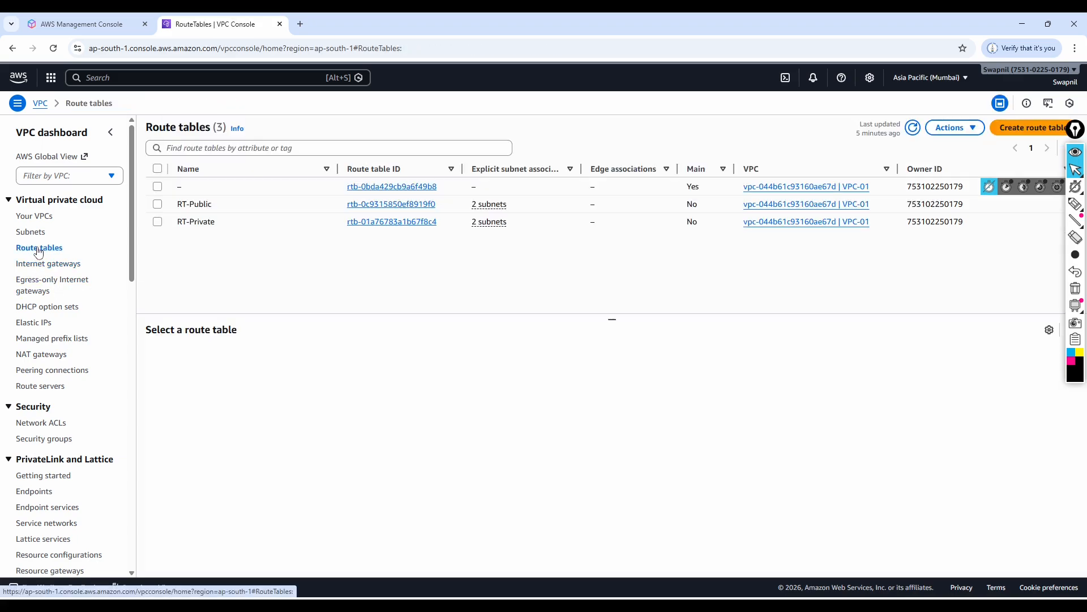
click(158, 205)
click(232, 361)
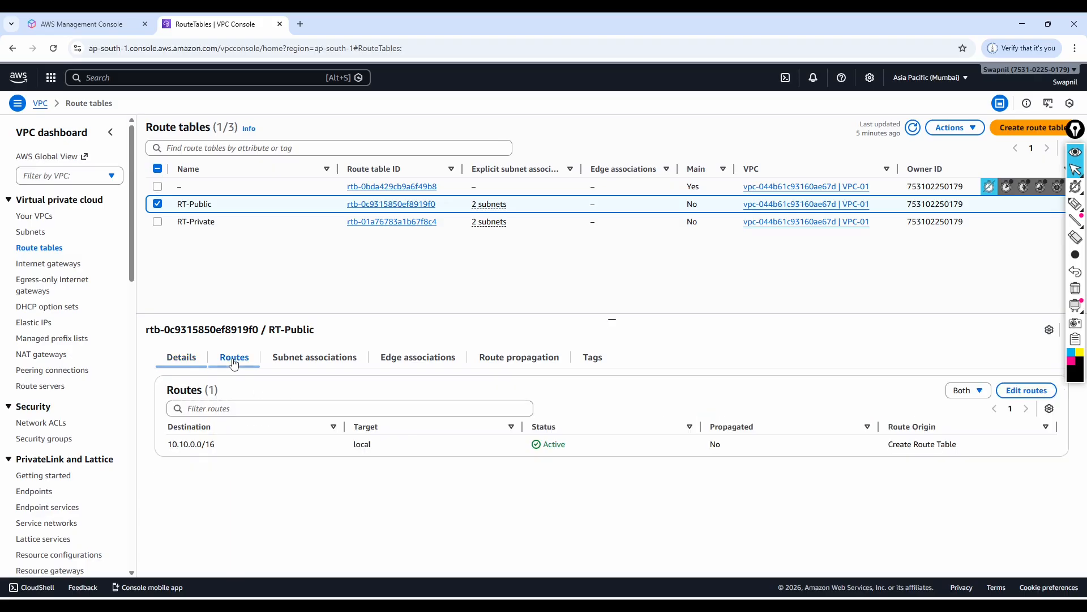
click(1028, 391)
click(126, 230)
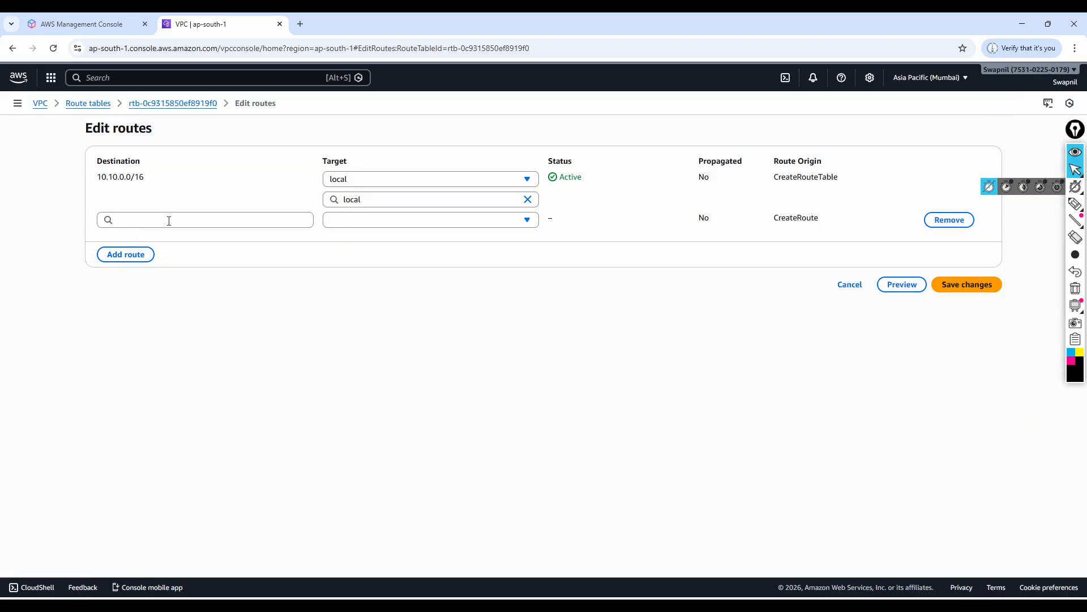
click(141, 219)
click(134, 244)
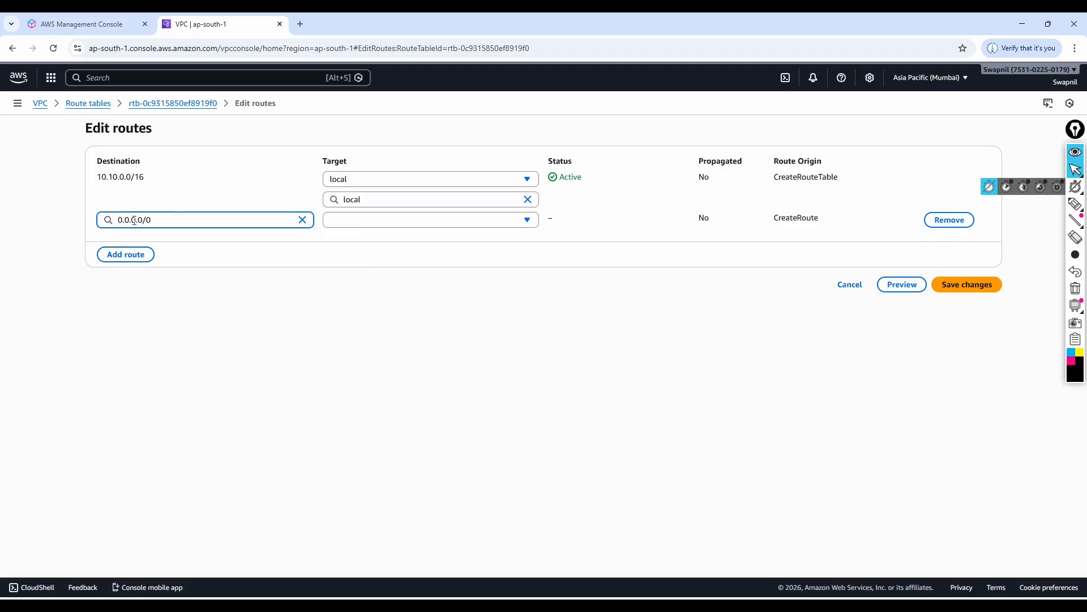
click(405, 225)
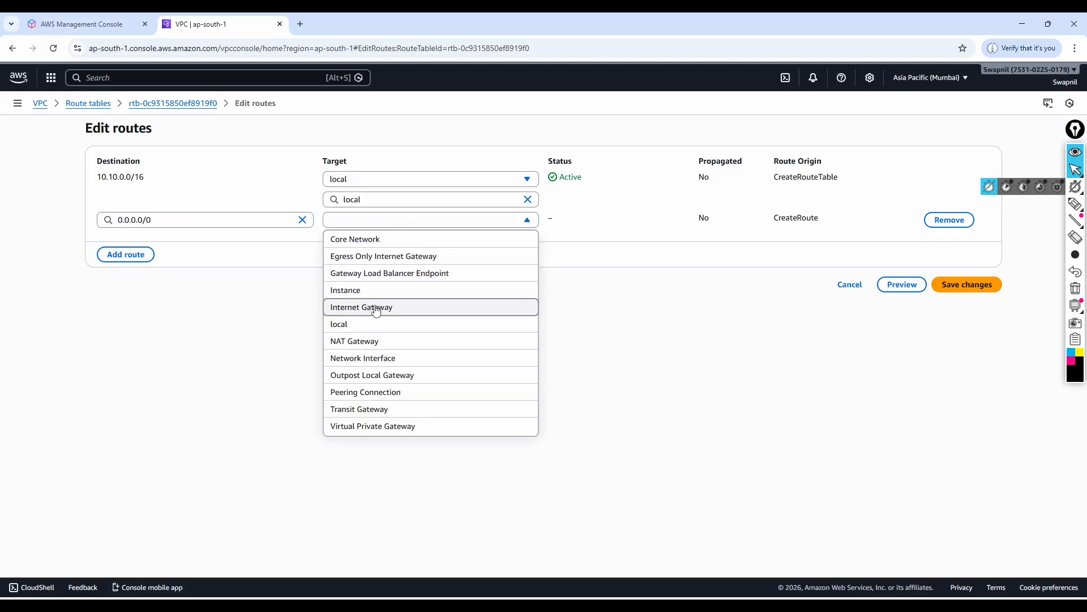
click(374, 308)
click(385, 241)
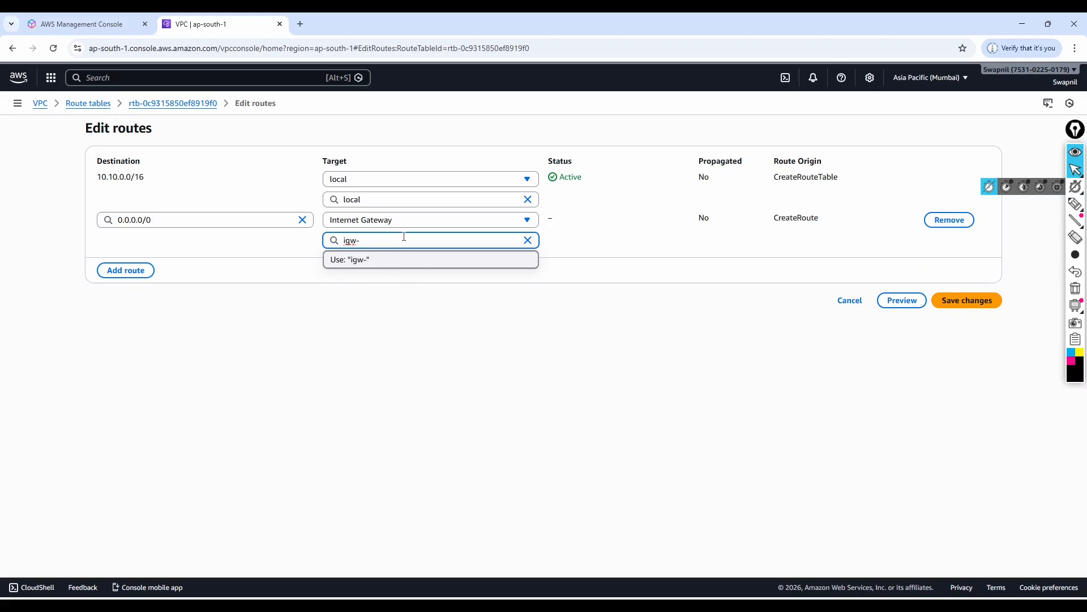
click(529, 241)
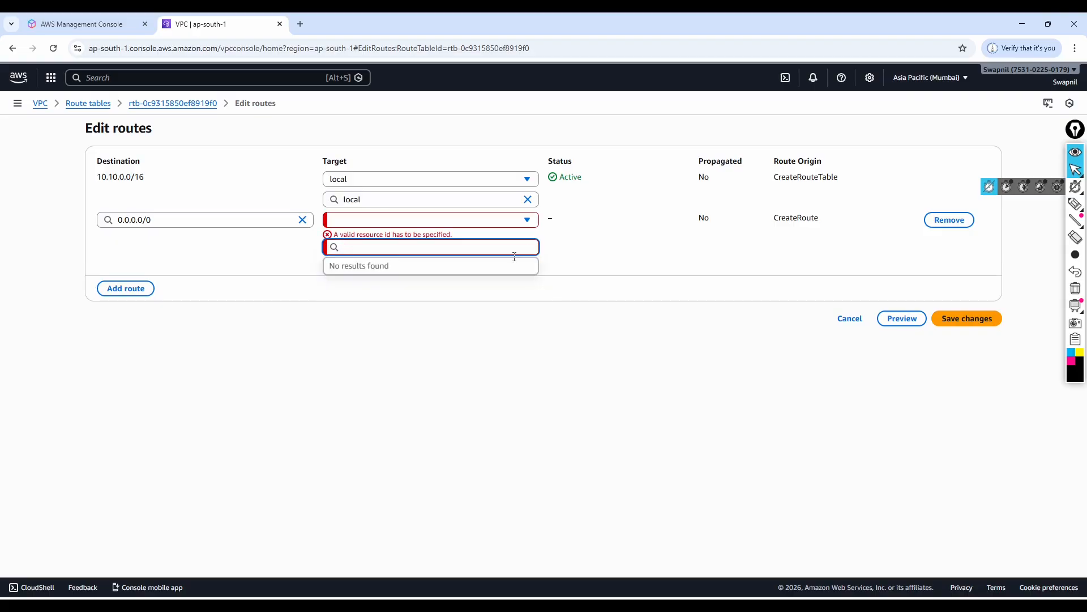
click(850, 319)
Attach the internet gateway IGW-01 to VPC-01.
click(34, 266)
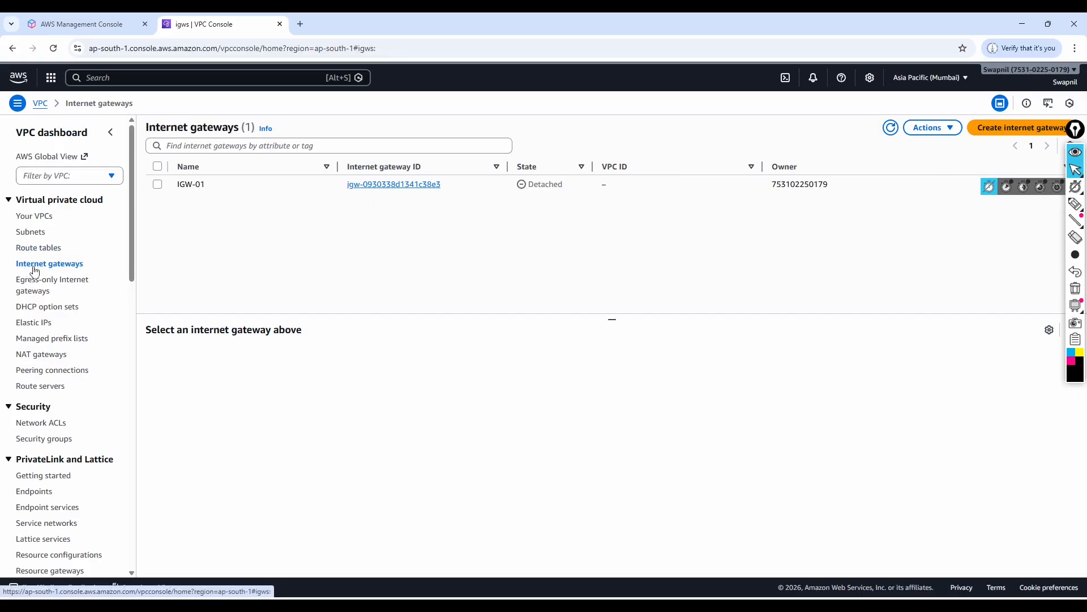
click(157, 184)
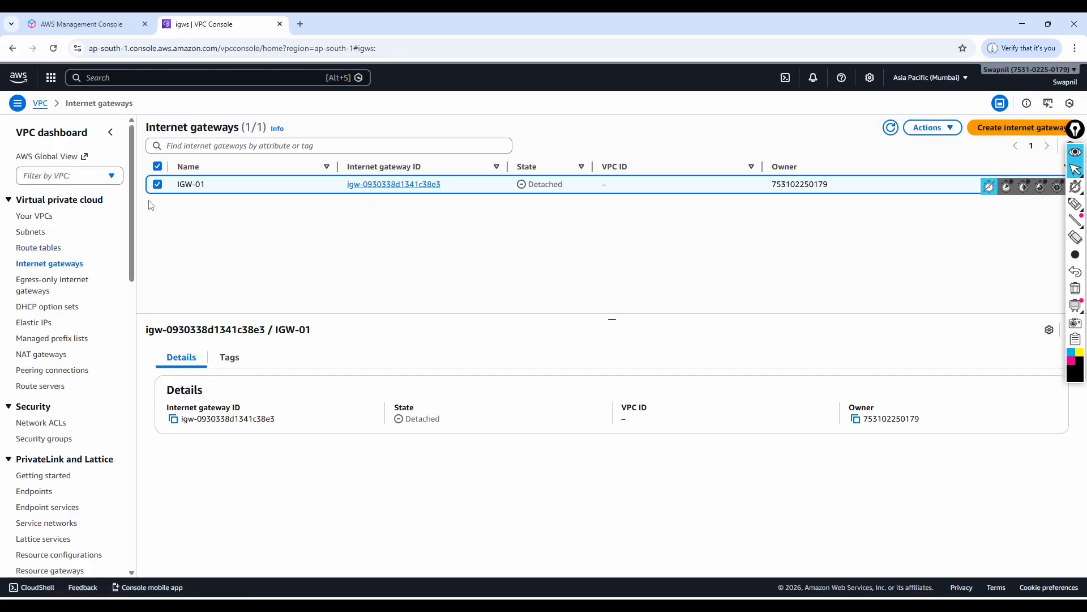
click(950, 129)
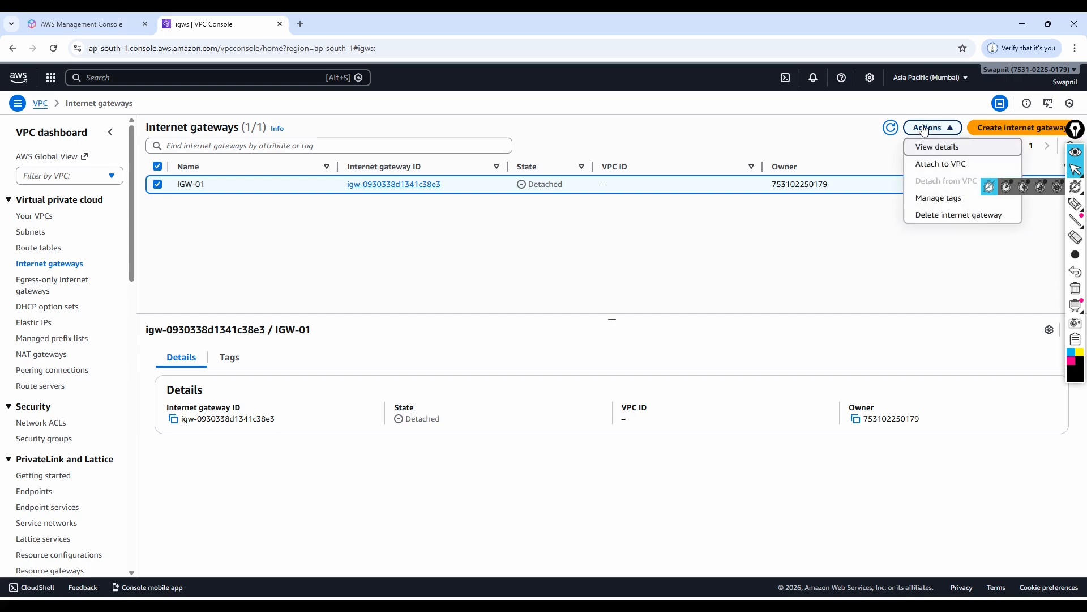
click(949, 165)
click(152, 213)
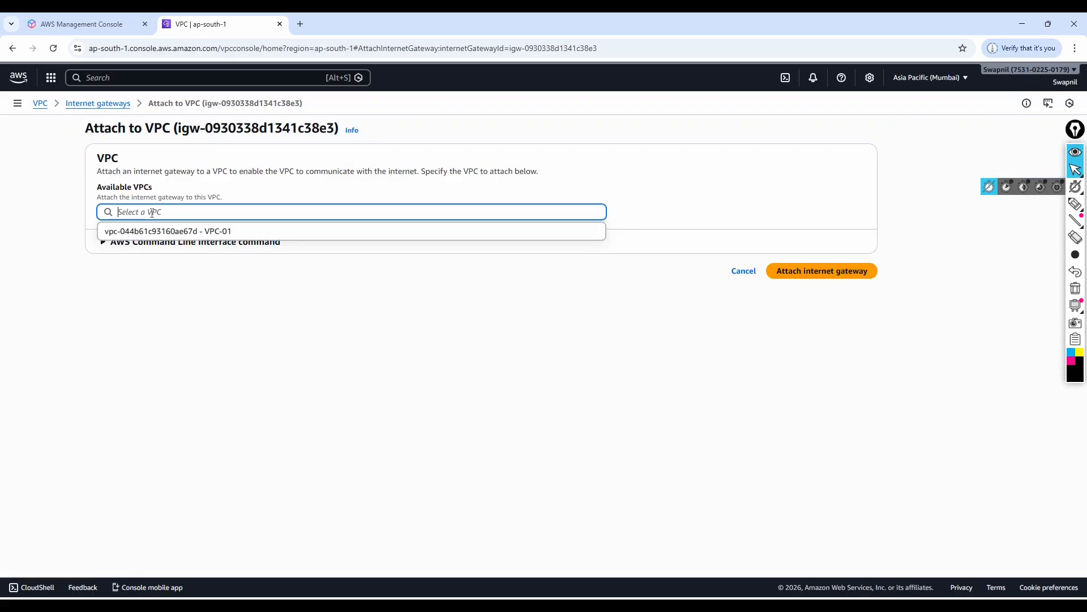
click(212, 230)
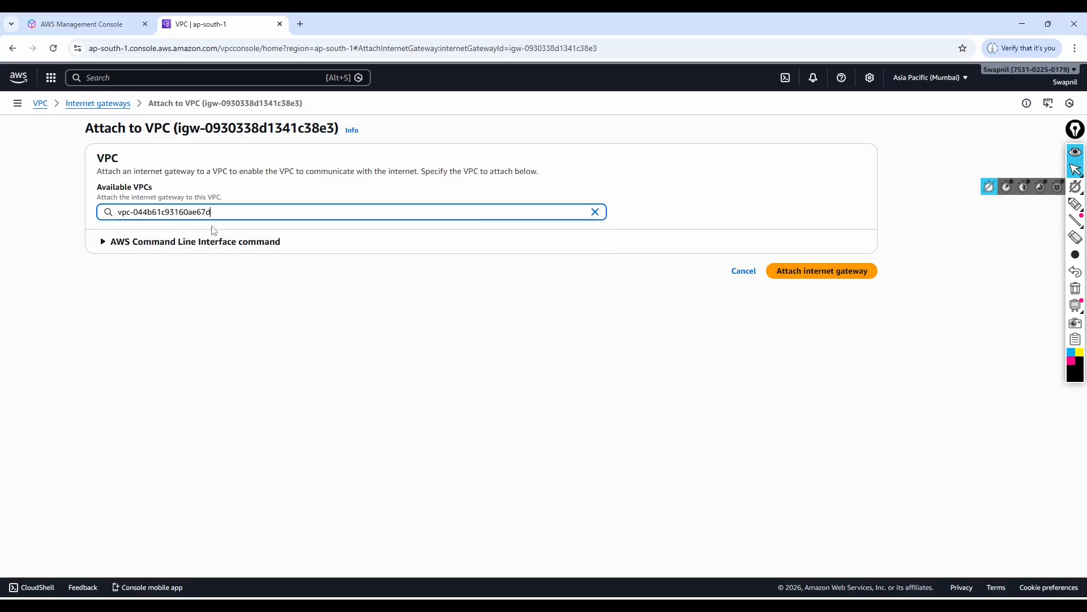
click(831, 272)
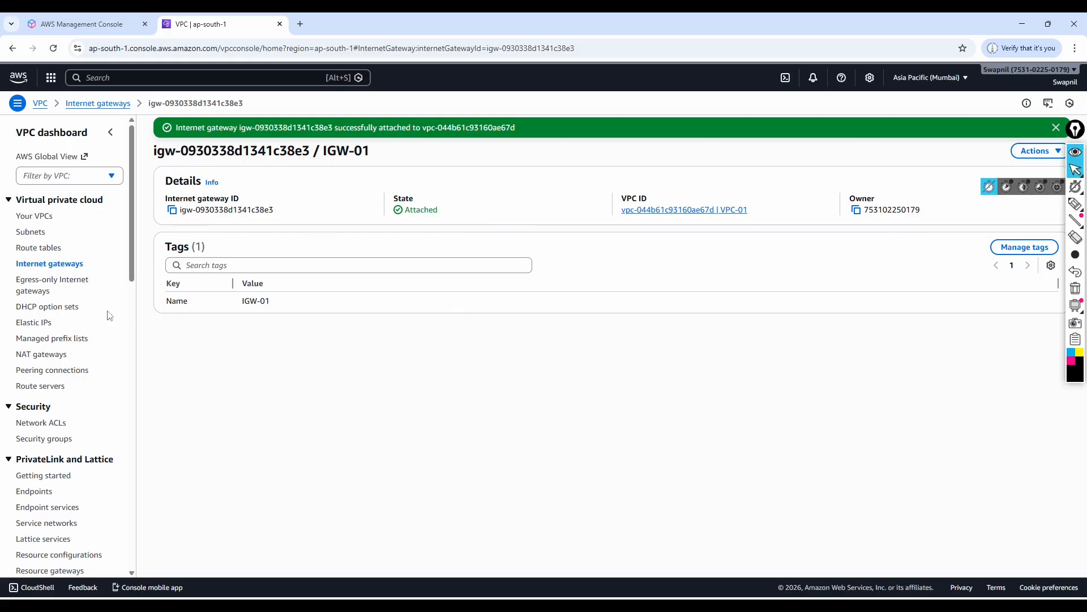
Add a new route with destination 0.0.0.0/0 to the RT-Public route table.
click(39, 249)
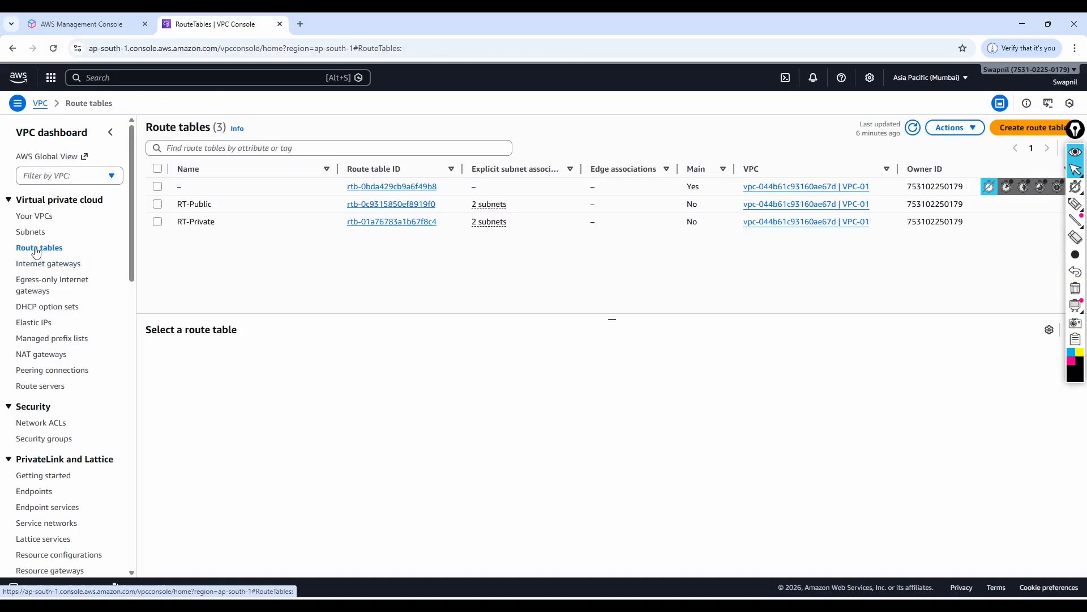
click(158, 204)
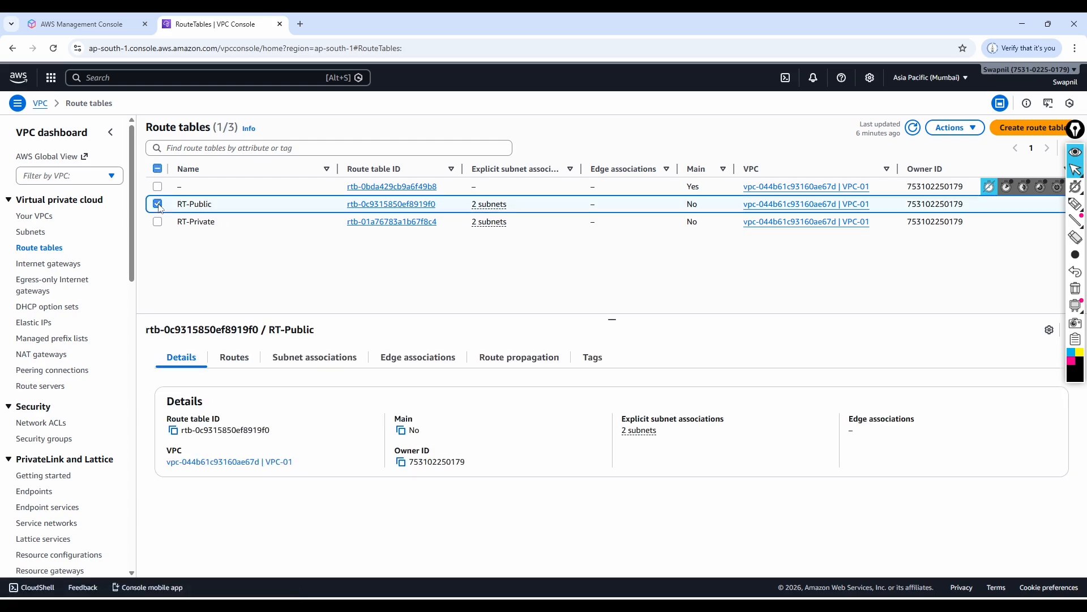
click(234, 358)
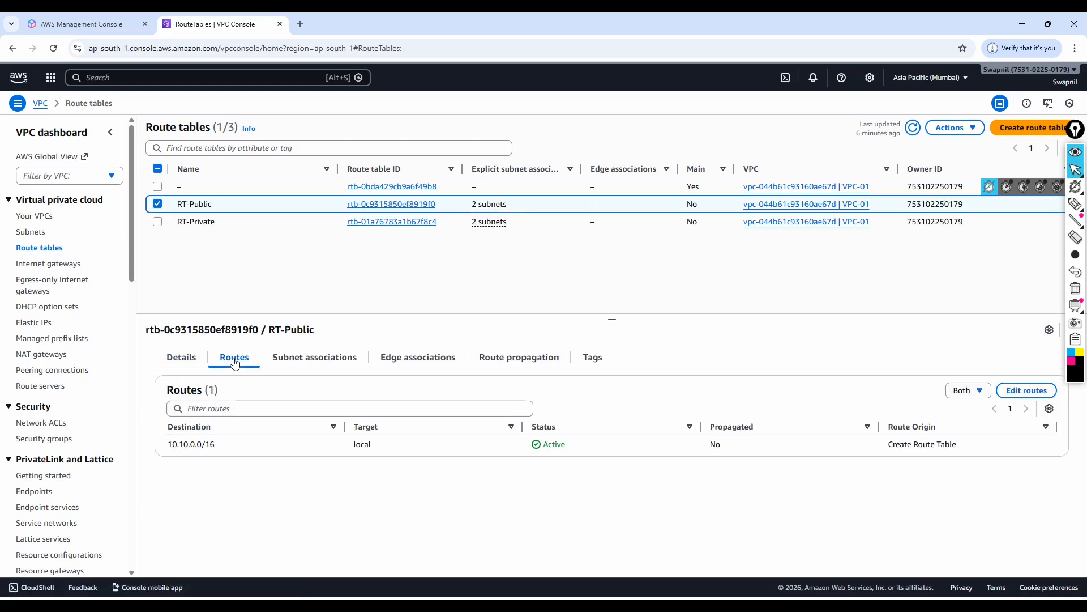
click(1032, 391)
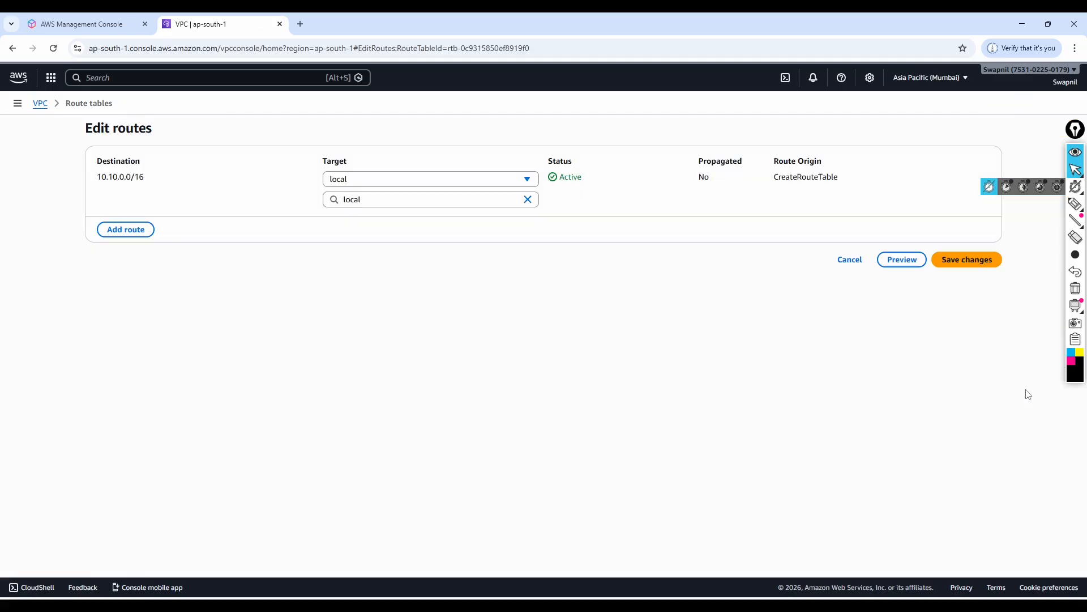
click(115, 232)
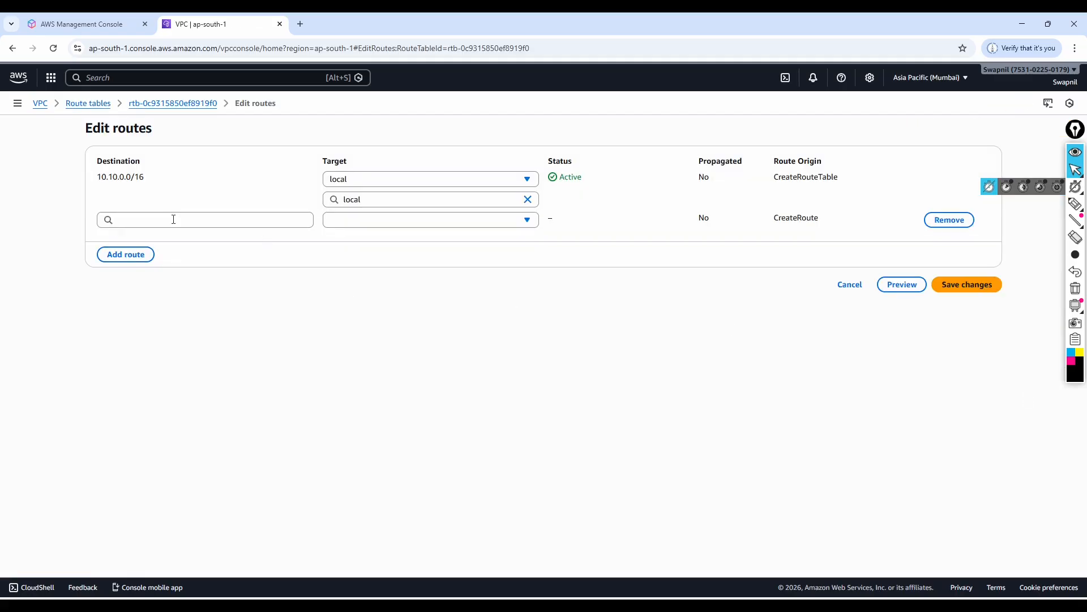
click(154, 220)
click(137, 239)
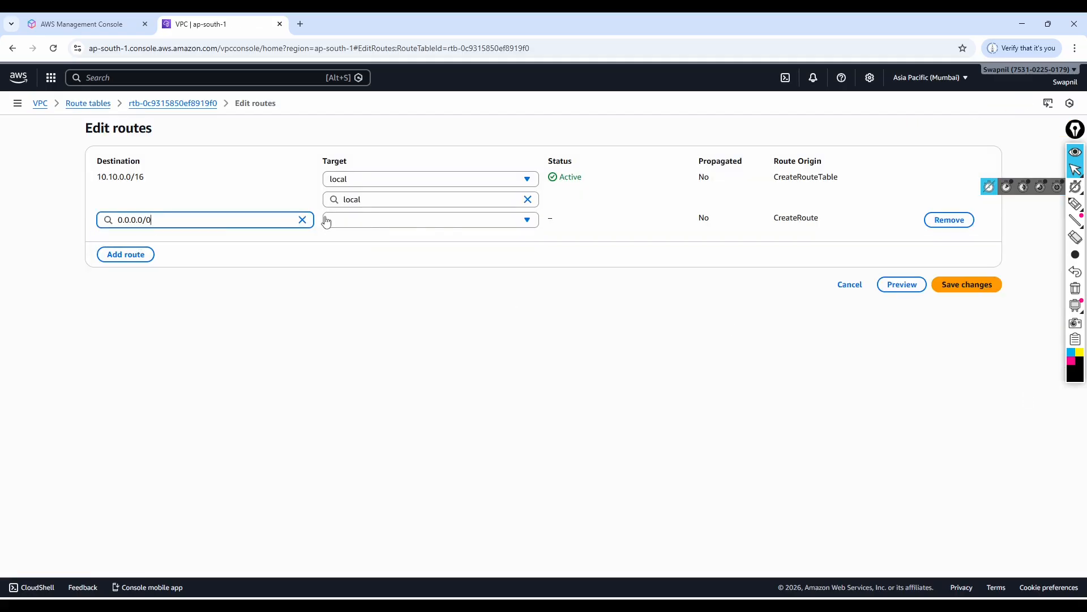
Target RT-Public's new 0.0.0.0/0 route at the Internet Gateway IGW-01 and save the route changes.
click(450, 225)
click(371, 307)
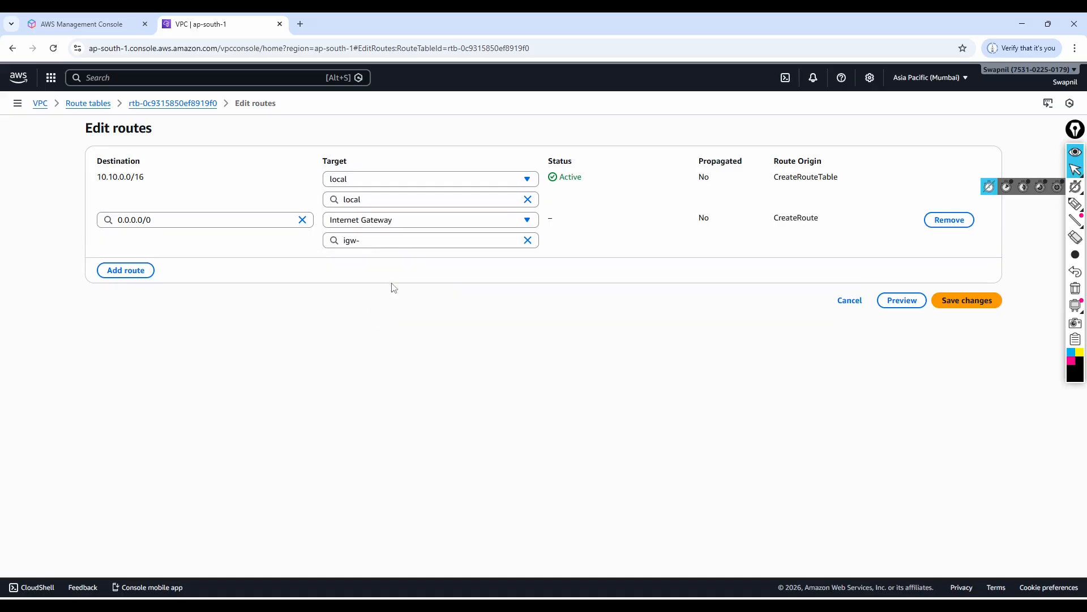
click(381, 240)
text(igw-)
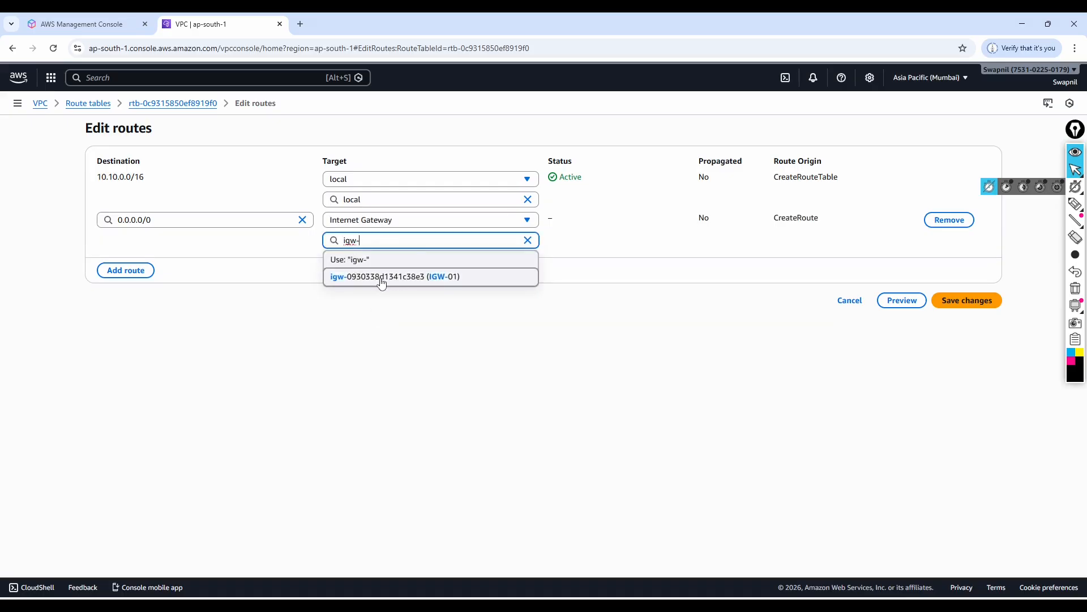
click(381, 277)
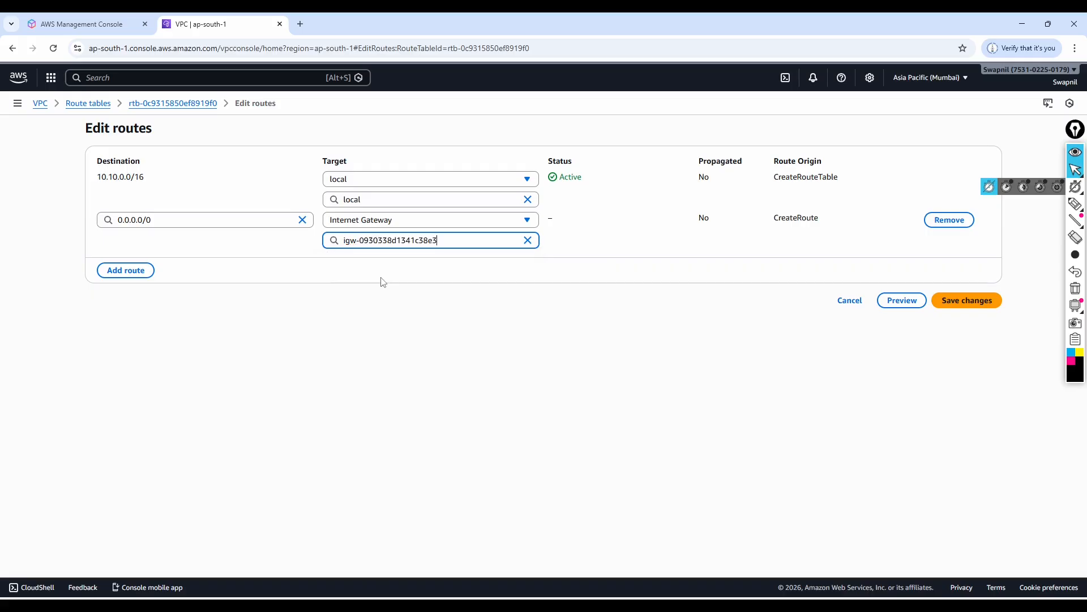
click(969, 304)
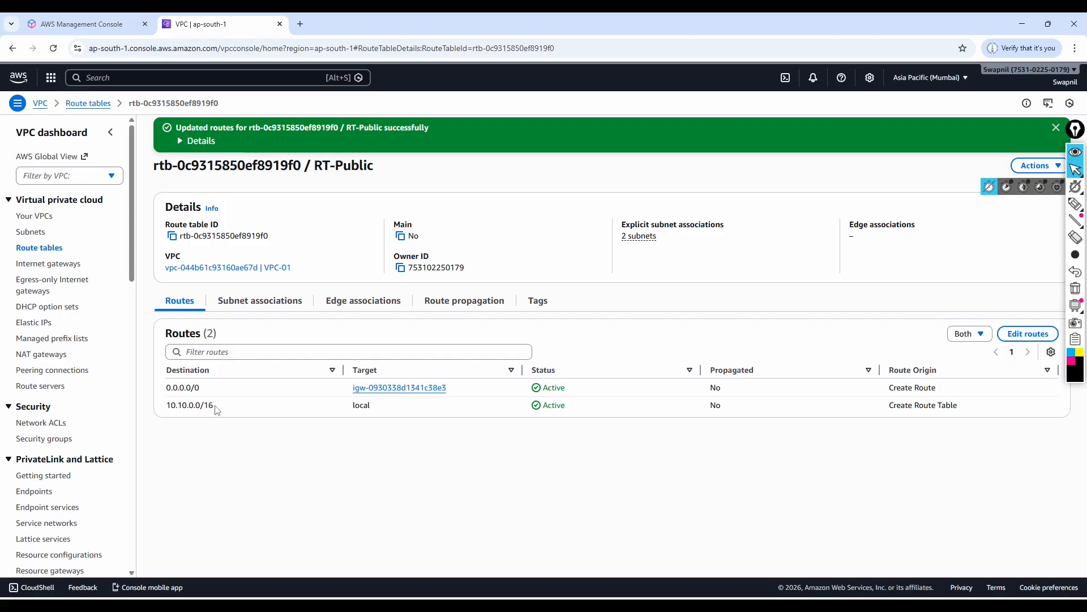
Review the destinations and targets of the RT-Public route table's routes.
drag(217, 410, 164, 409)
click(229, 440)
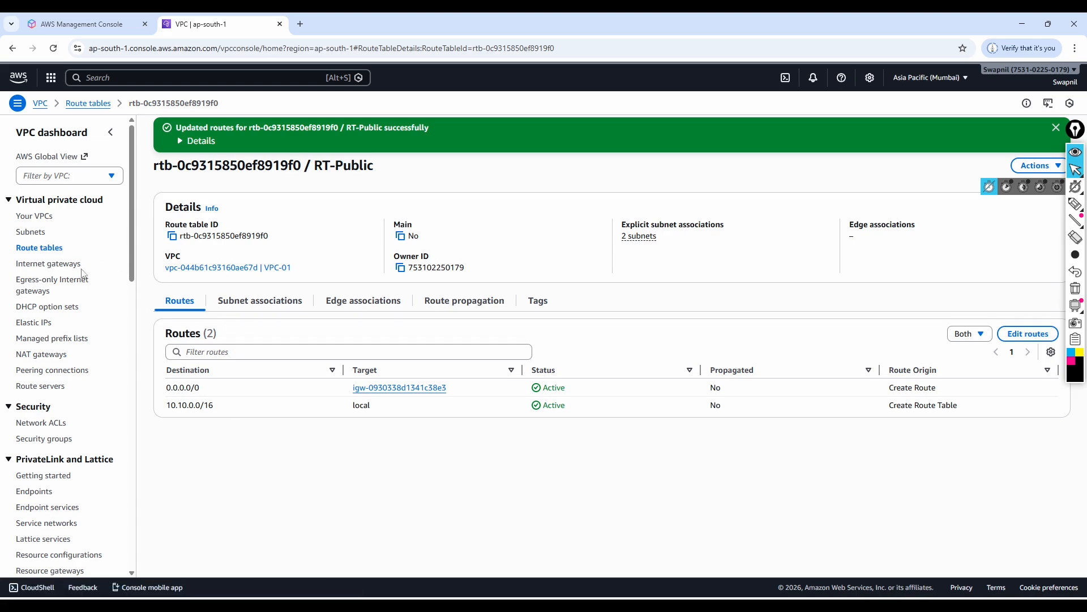
click(40, 250)
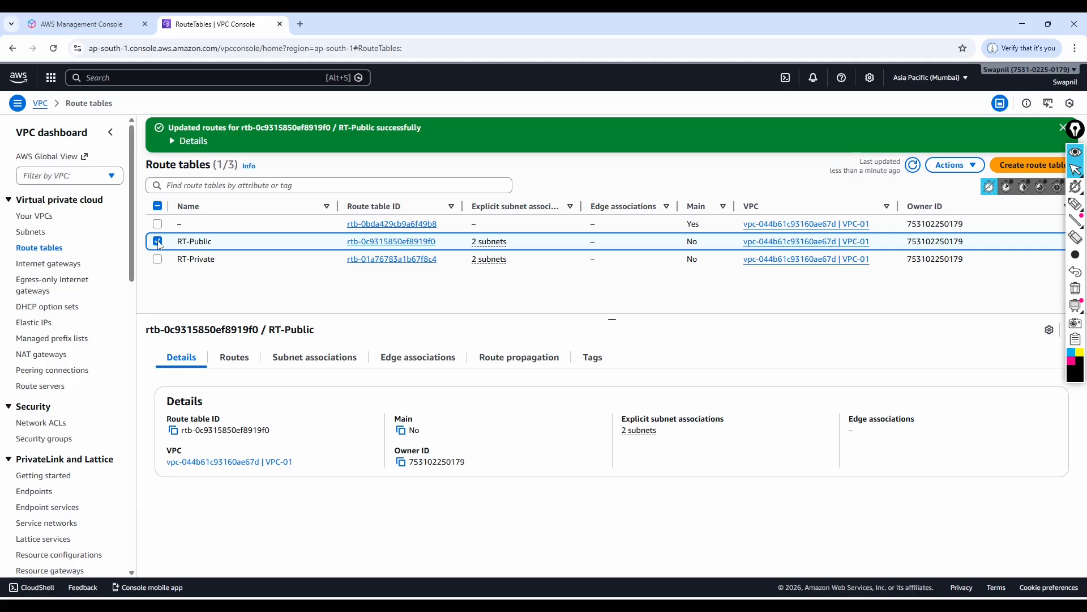
click(238, 357)
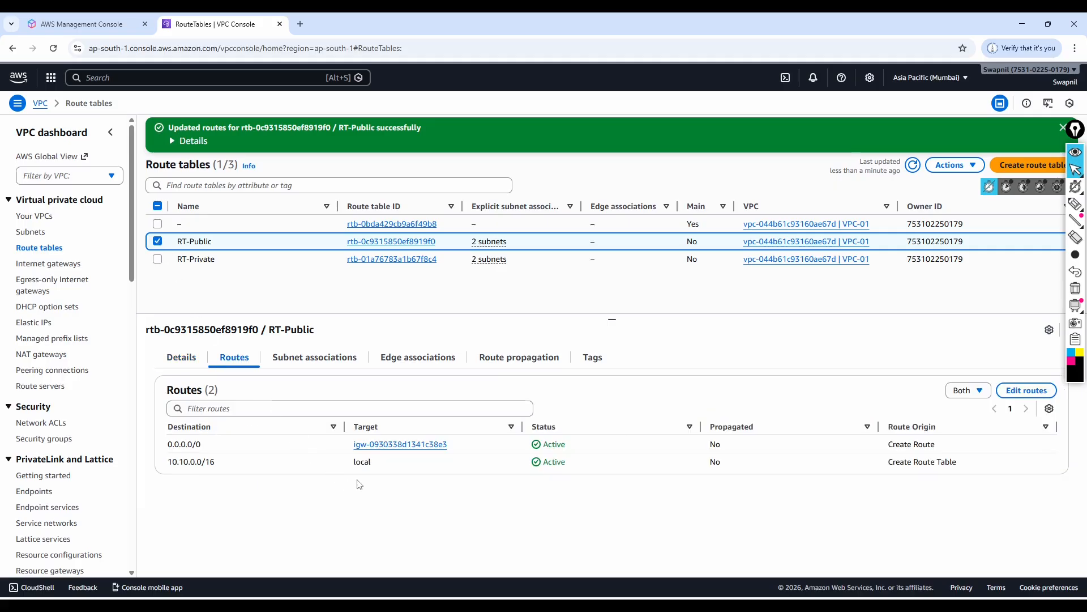
click(158, 242)
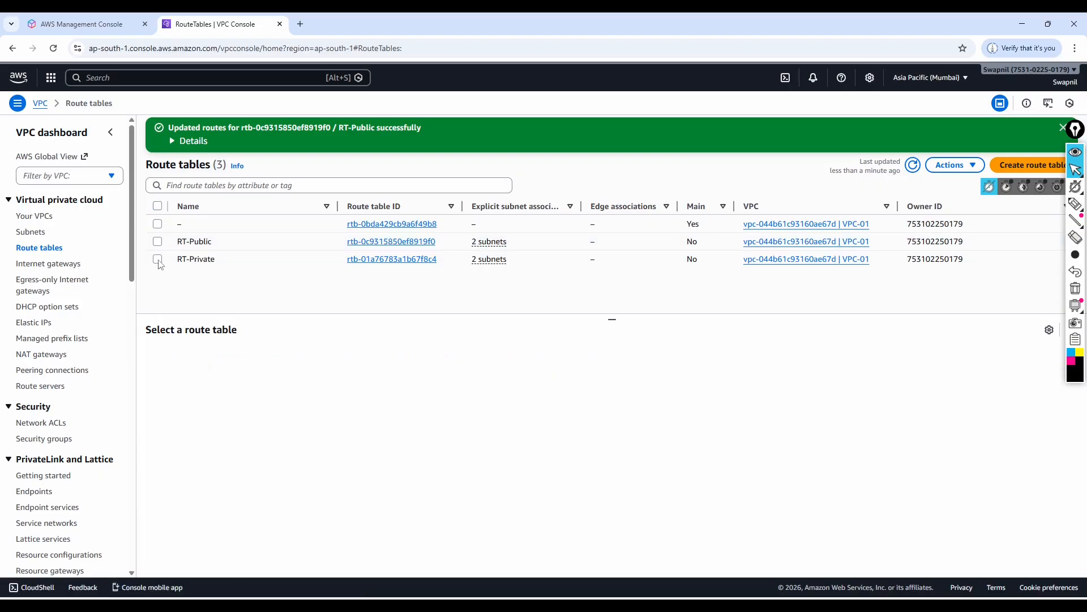
Try to add a 0.0.0.0/0 route with a NAT Gateway target to RT-Private.
click(158, 260)
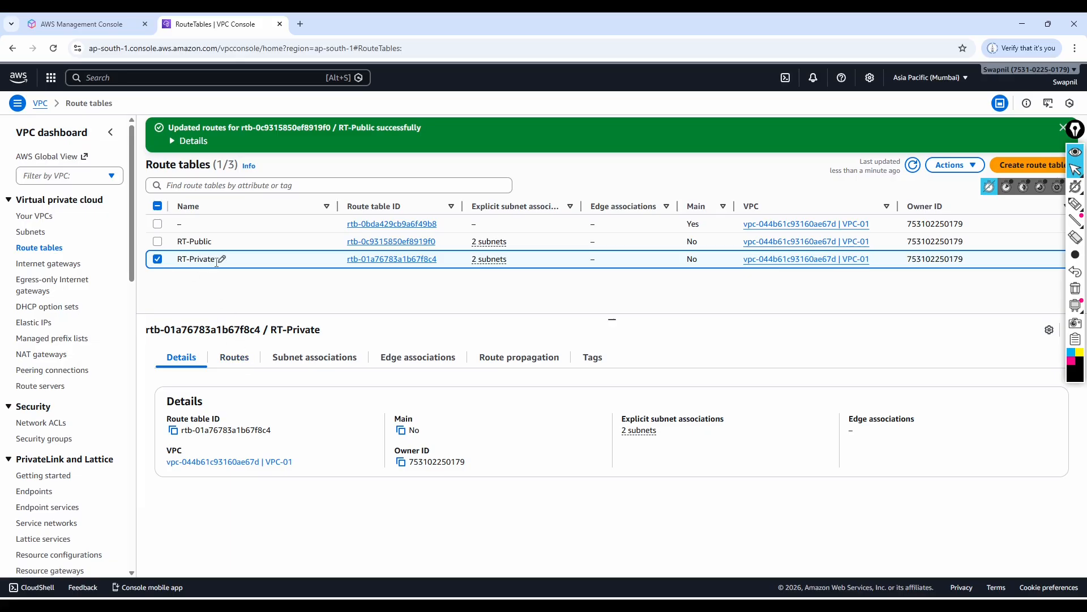
click(158, 260)
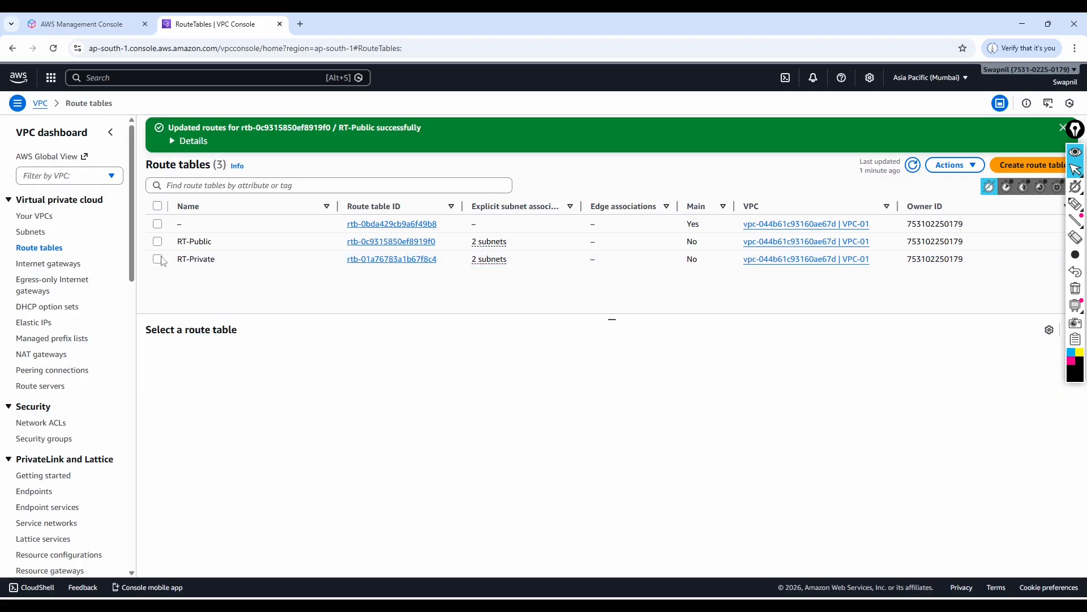
click(158, 260)
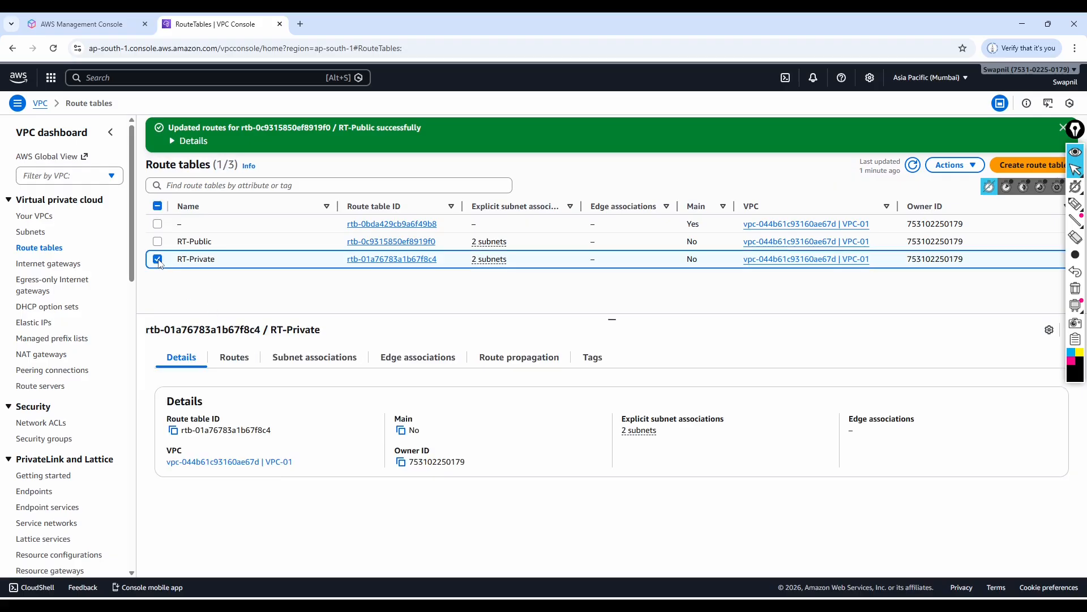
click(233, 358)
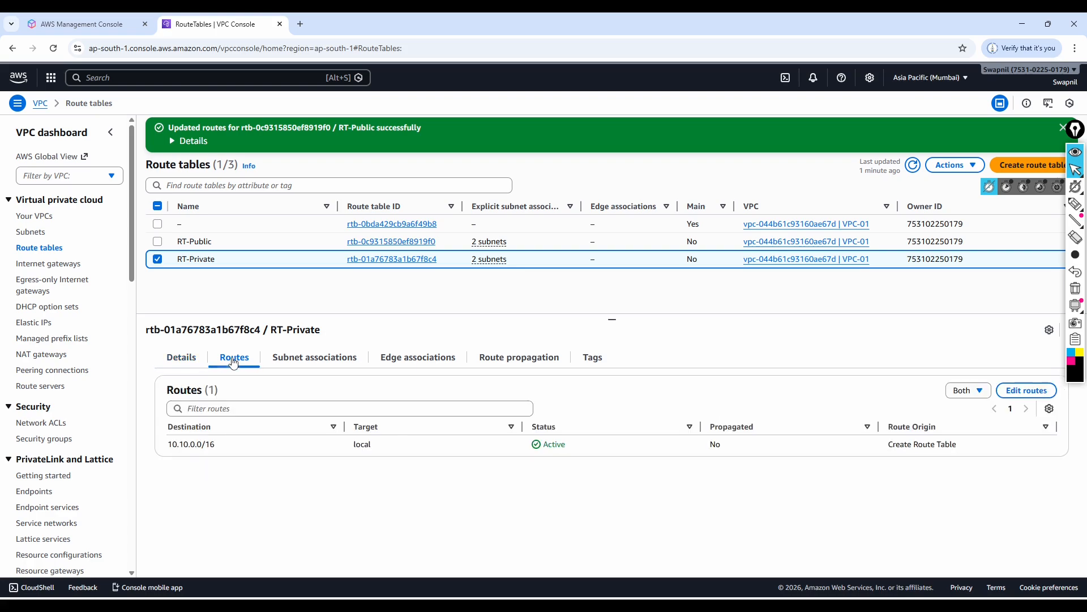
click(1026, 391)
click(174, 226)
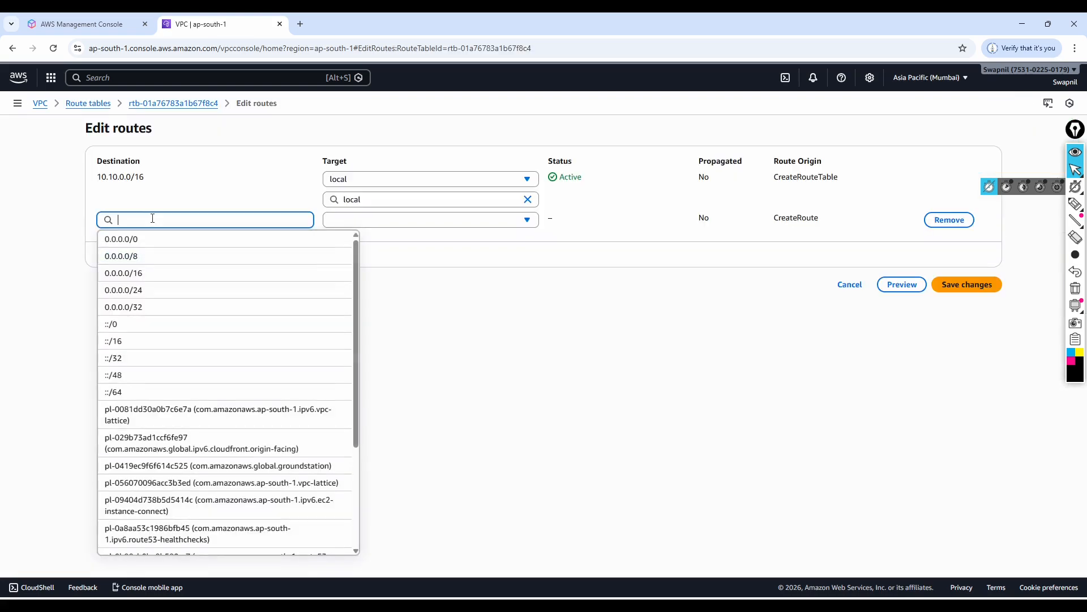
click(131, 237)
click(379, 219)
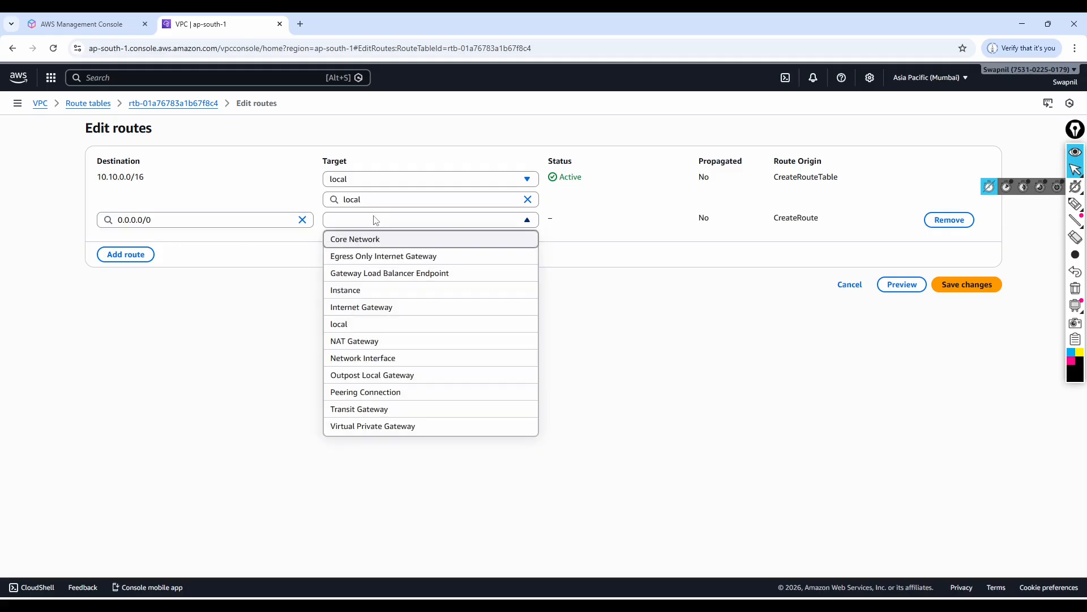
click(363, 341)
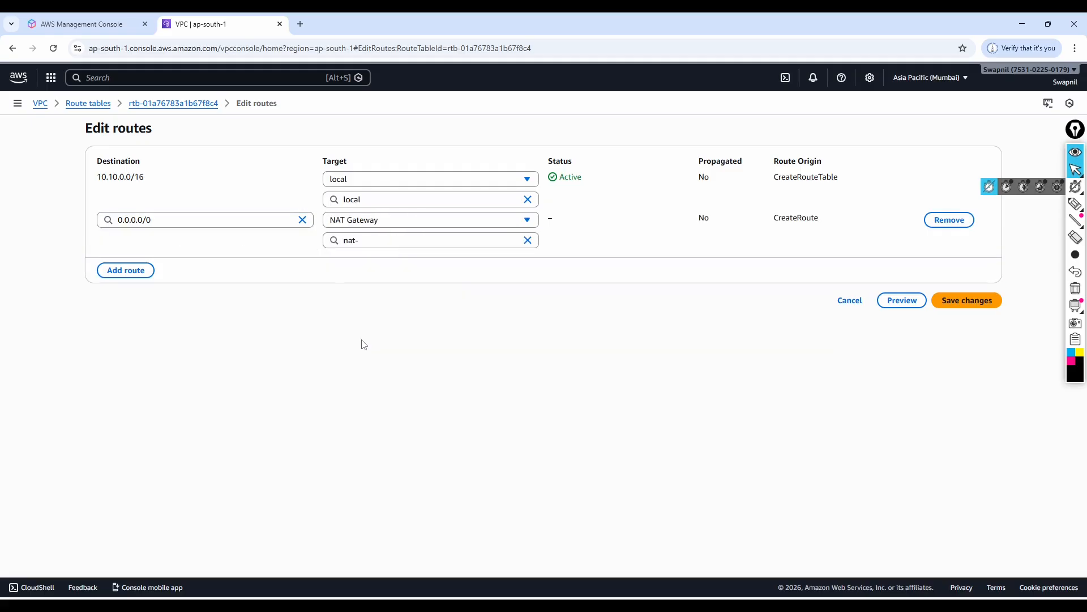
click(390, 240)
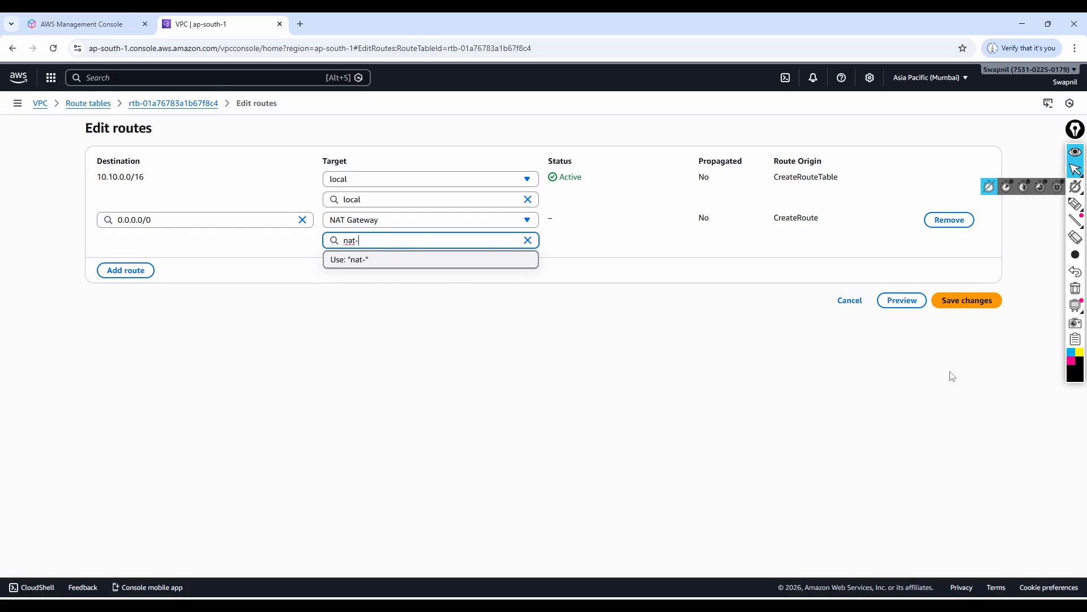
click(856, 306)
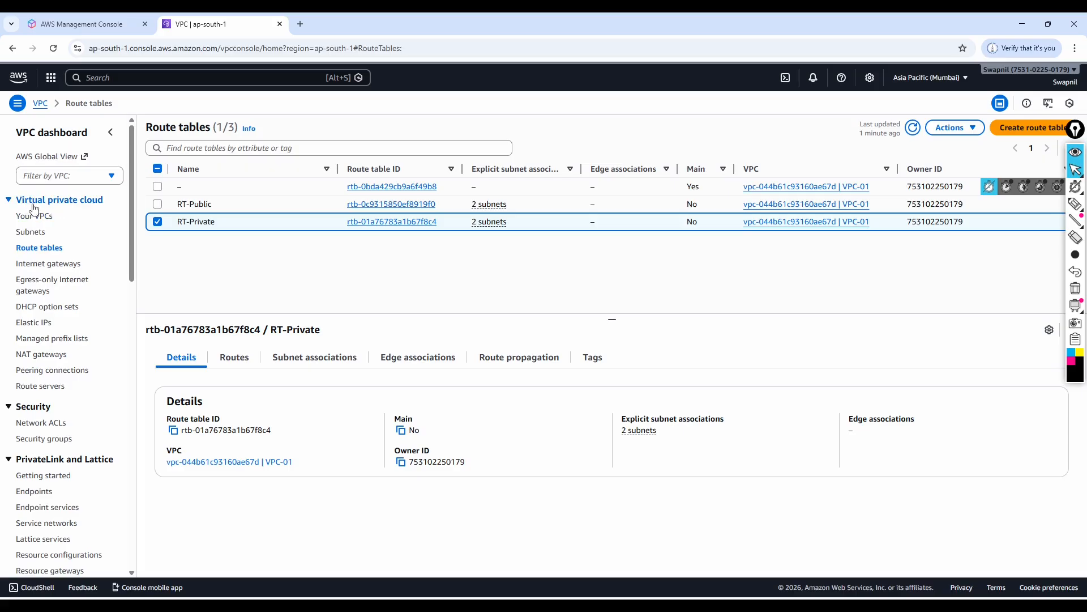
Create a regional public NAT gateway named NAT-GW-01 in VPC-01 with automatic Elastic IP allocation.
click(41, 356)
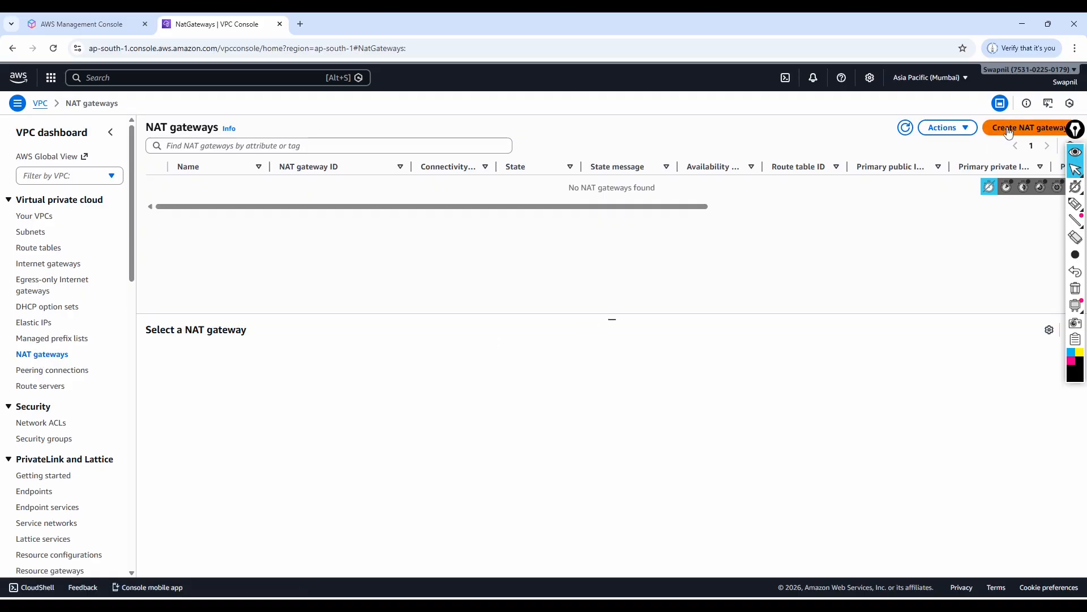
click(1028, 131)
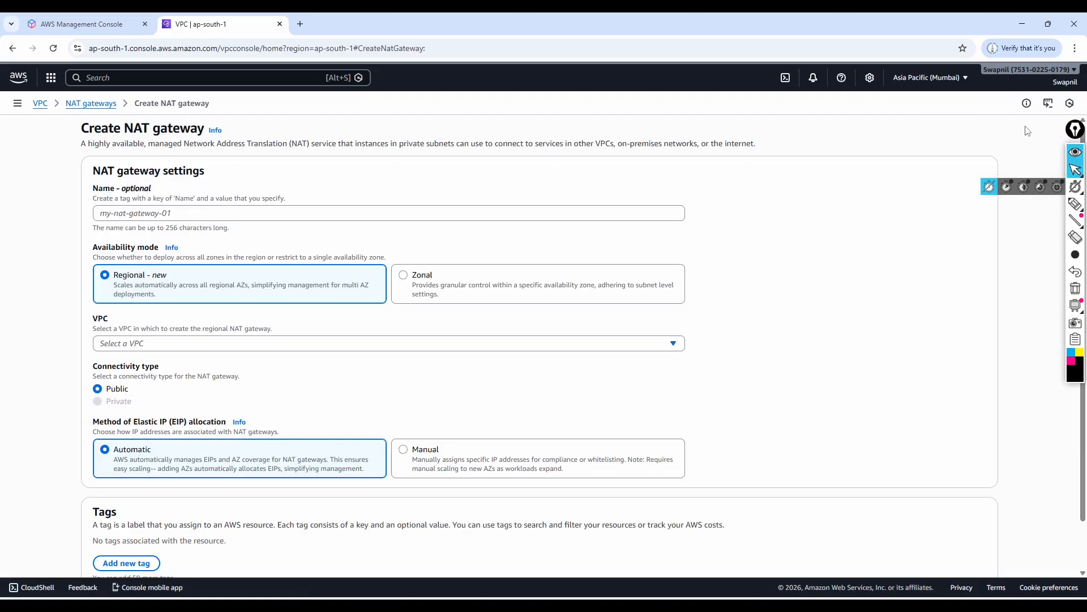
click(132, 214)
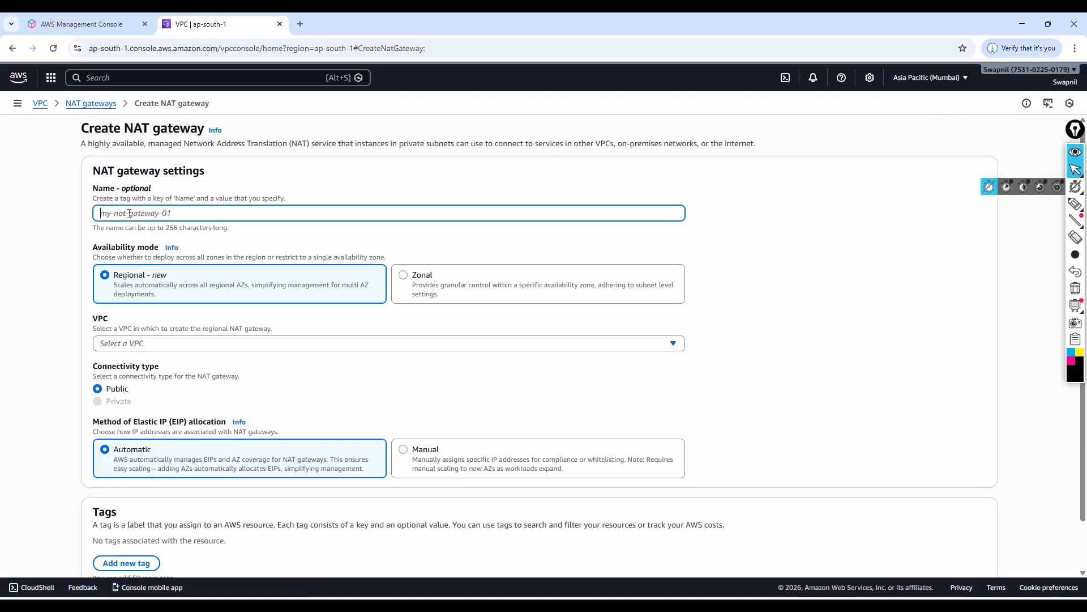
text(NAT-)
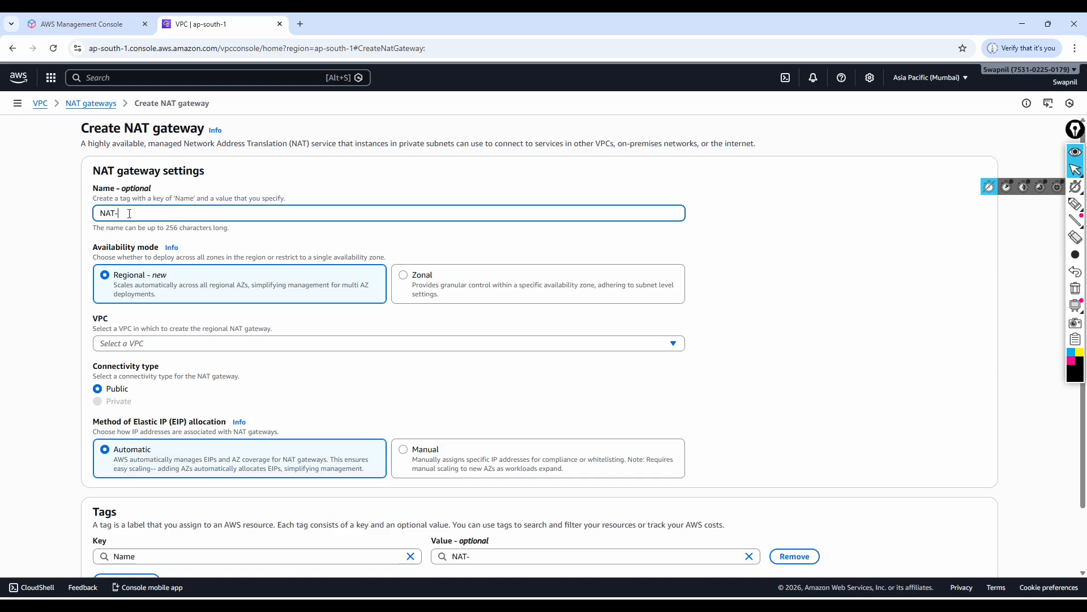
text(GW-01)
click(151, 347)
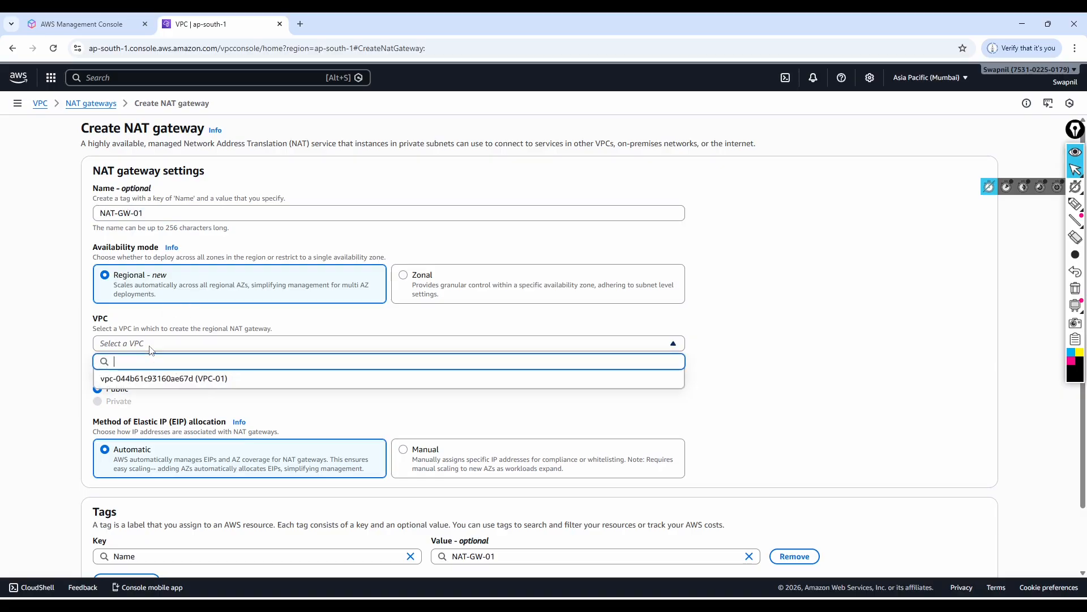
click(161, 379)
scroll(303, 389, down, 2)
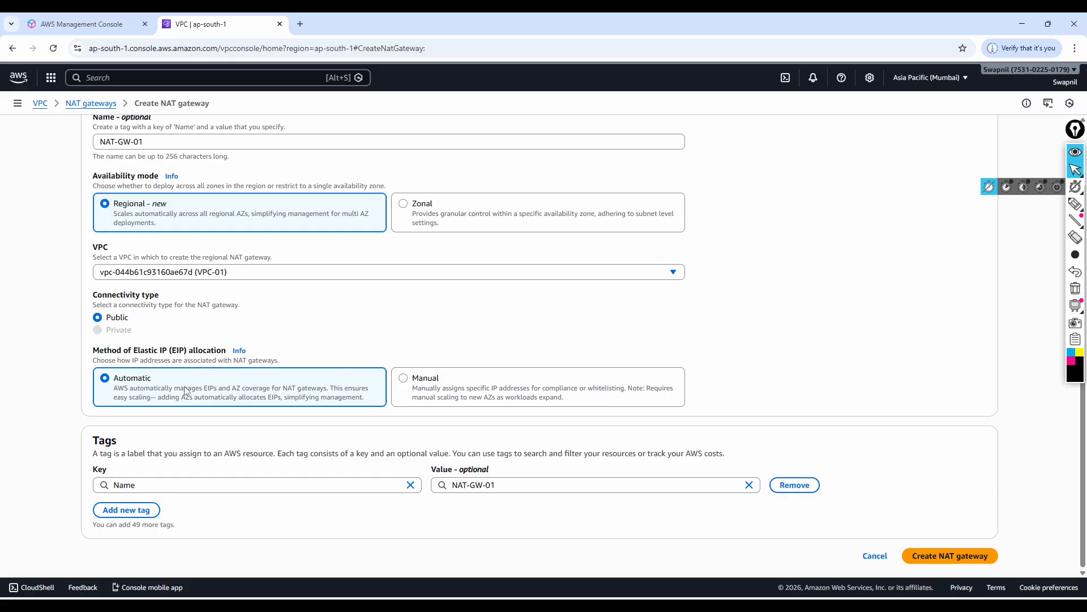
click(949, 558)
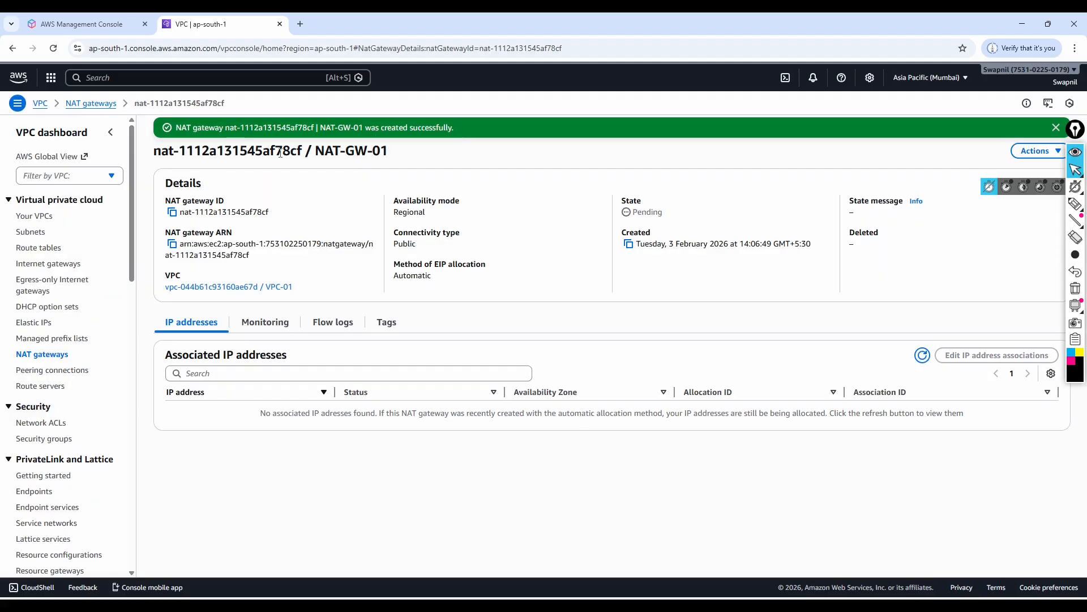
Edit the routes of the RT-Private route table and add a new route with destination 0.0.0.0/0.
click(39, 249)
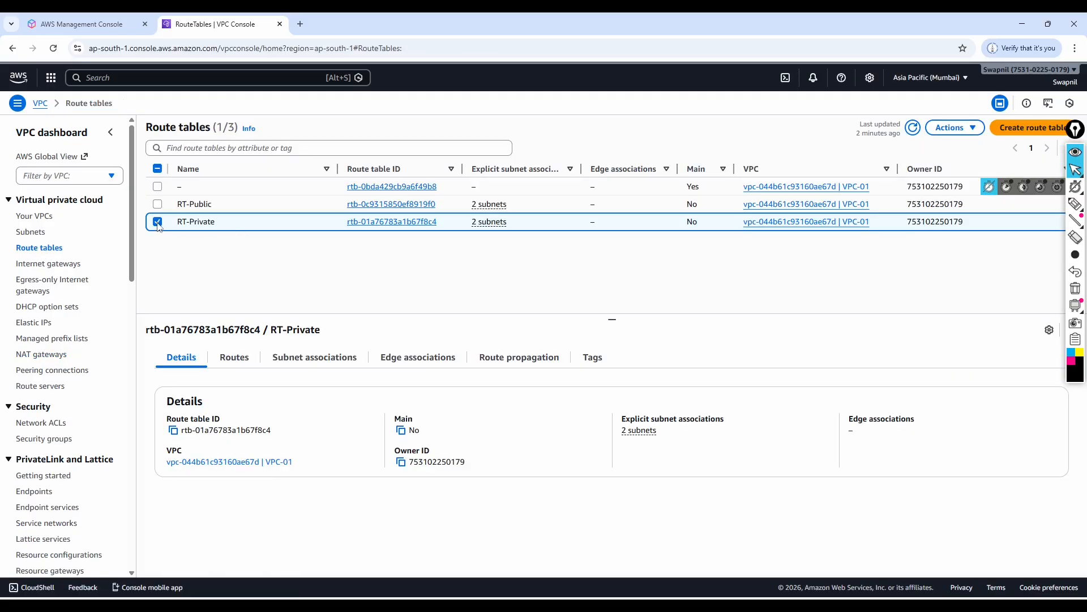
click(237, 363)
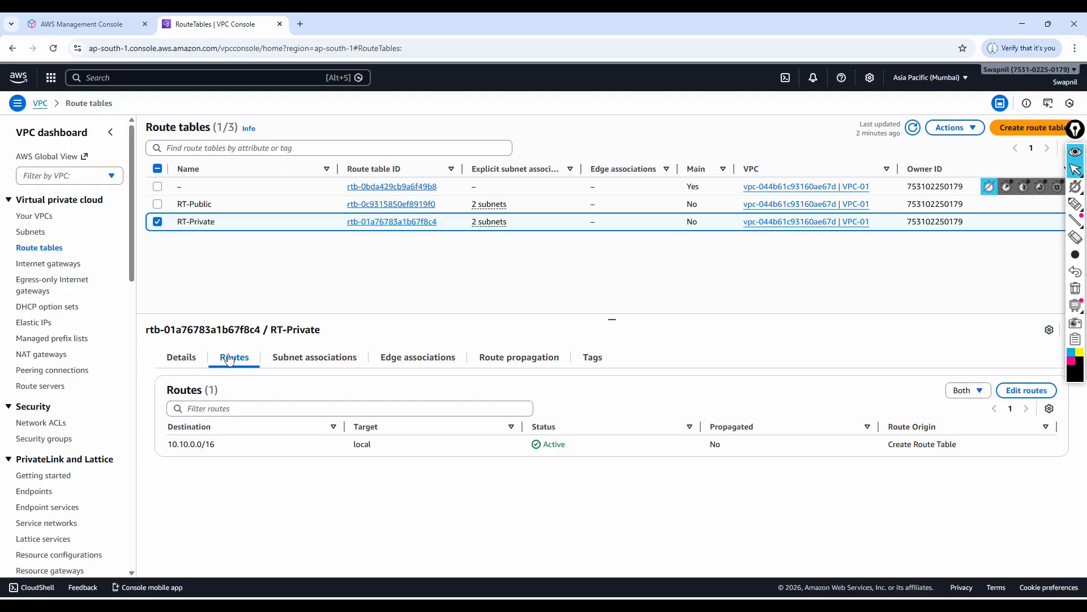
click(1024, 393)
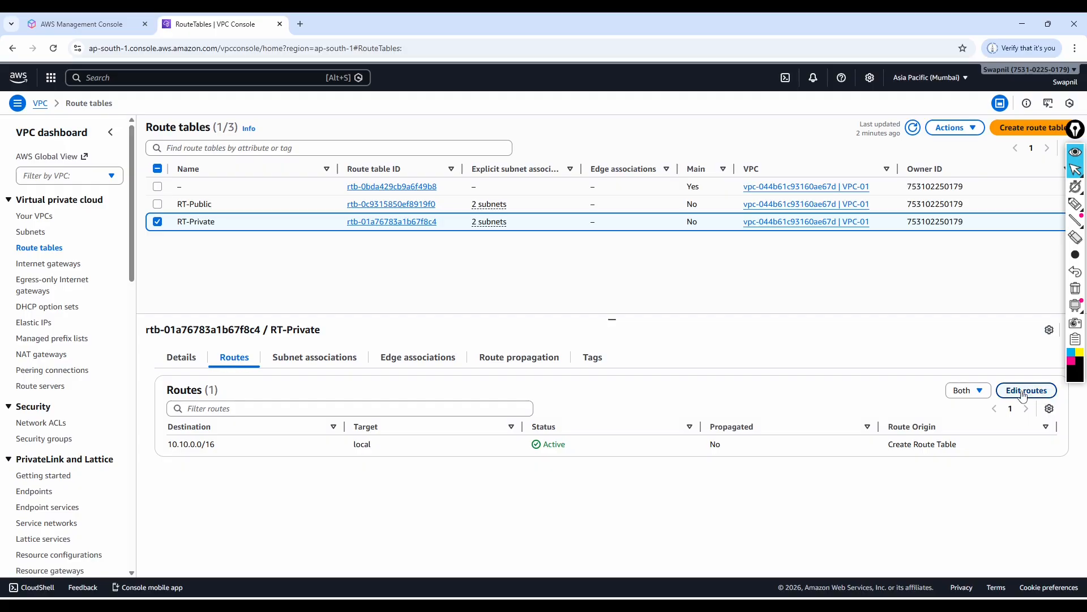
click(136, 228)
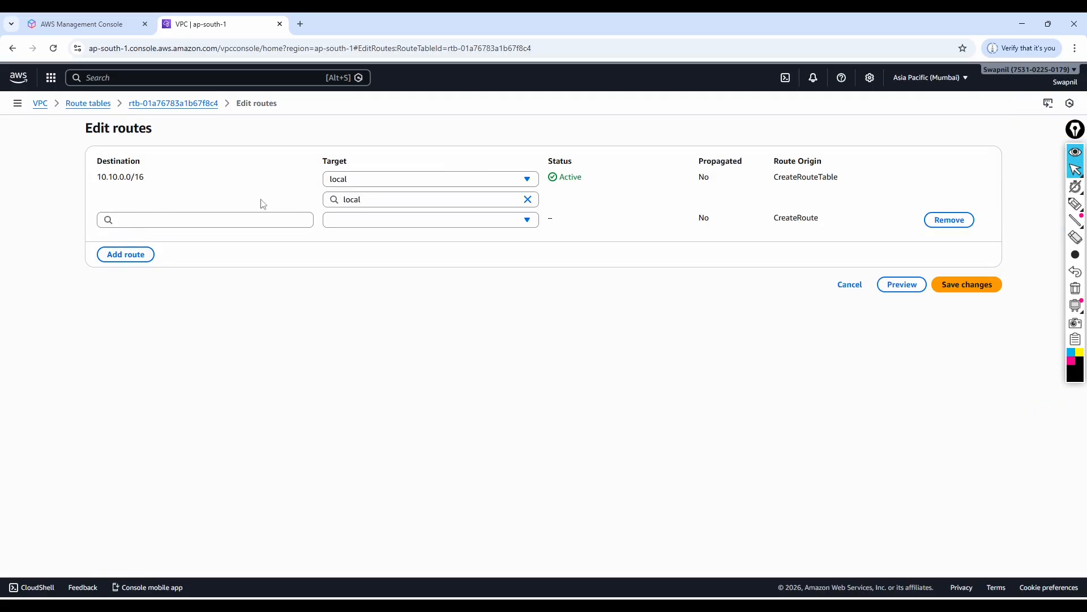
click(193, 222)
click(157, 239)
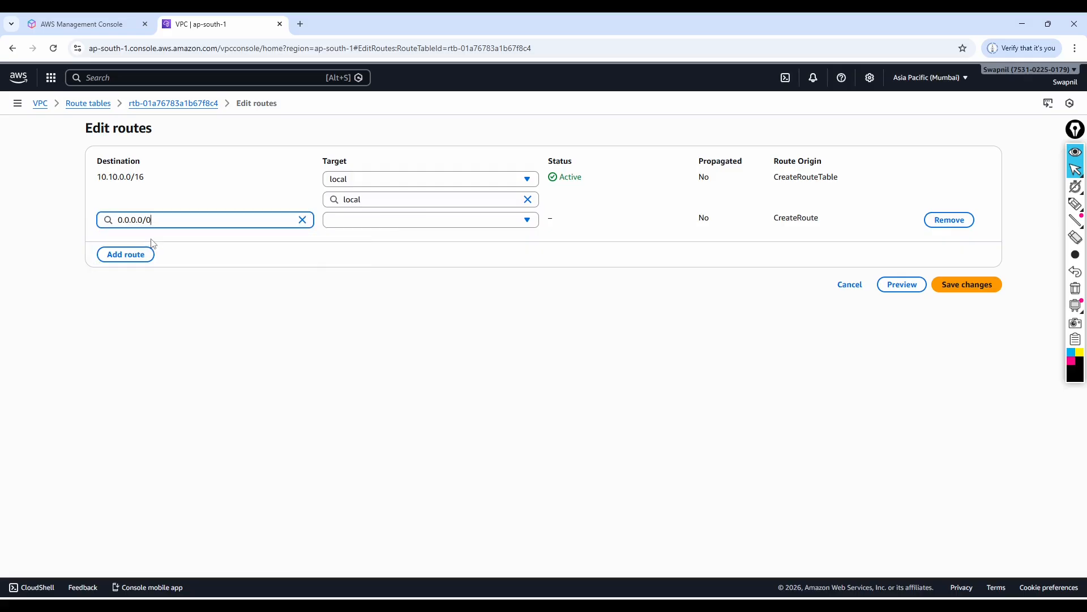
Target RT-Private's new 0.0.0.0/0 route at the NAT Gateway NAT-GW-01 and save the route changes.
click(405, 219)
click(376, 343)
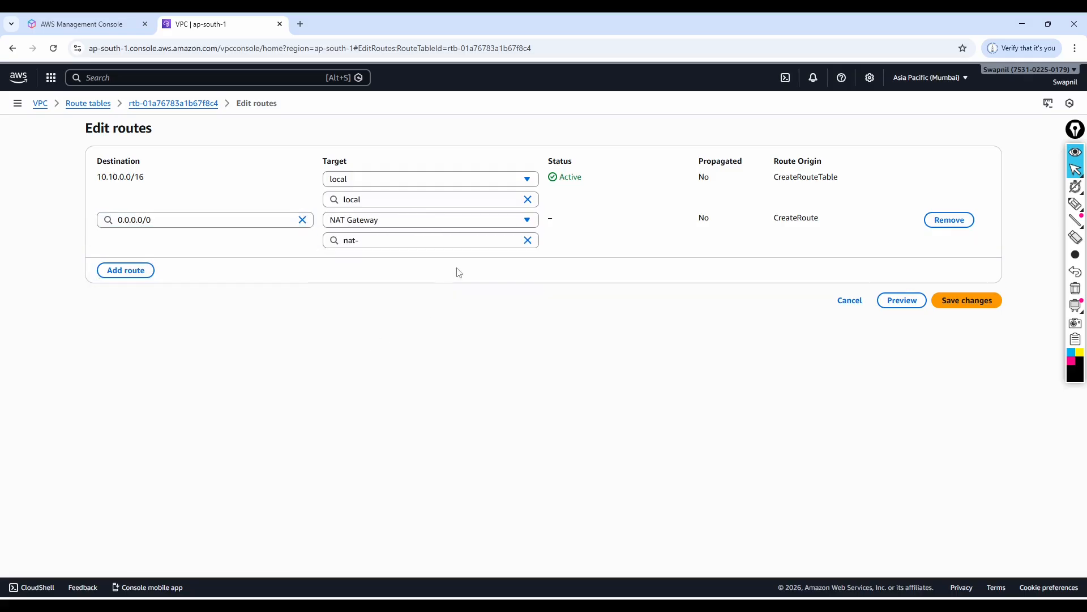
click(376, 238)
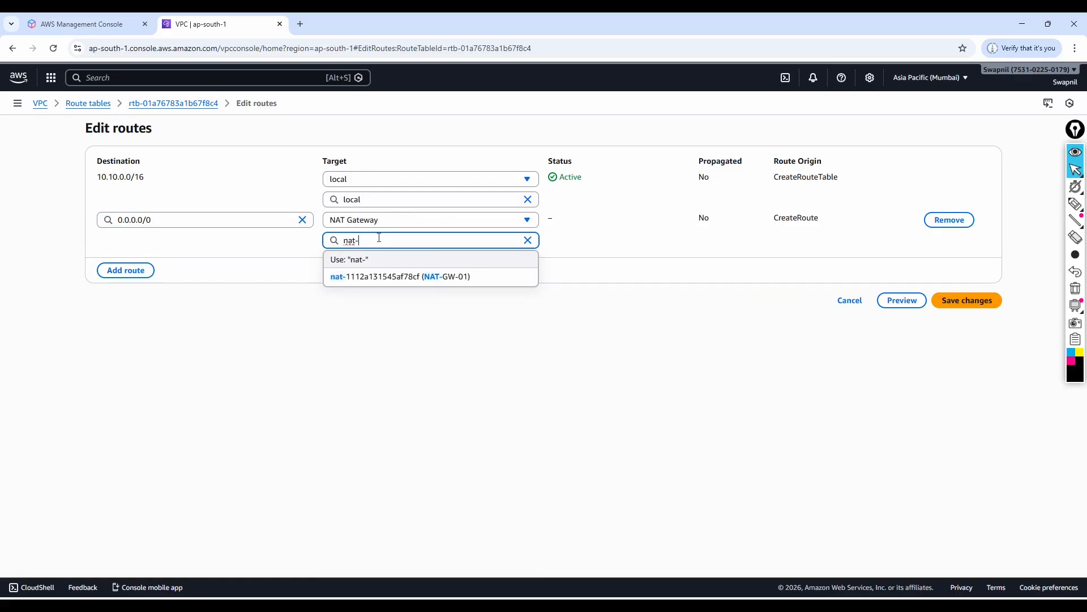
click(379, 277)
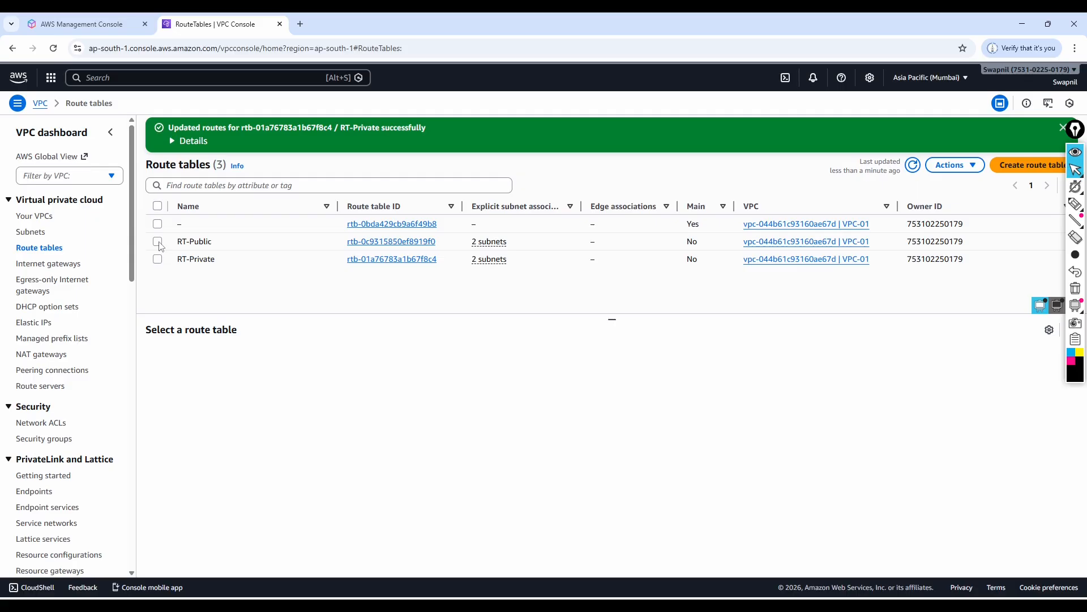
Review the route destinations, targets and statuses of RT-Public and RT-Private, and return to the unselected route table list.
click(157, 242)
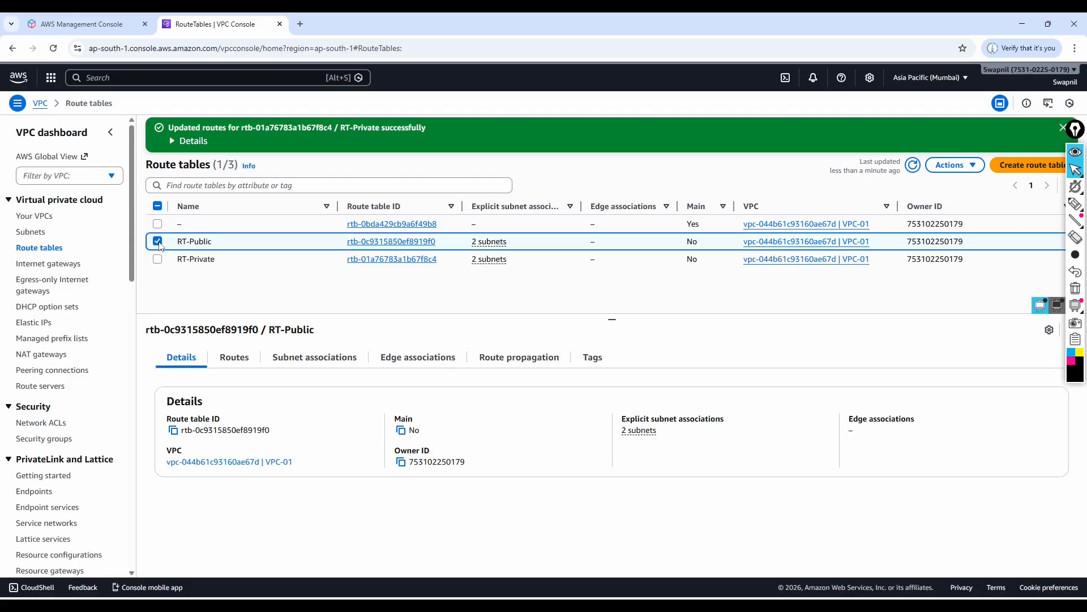
click(232, 361)
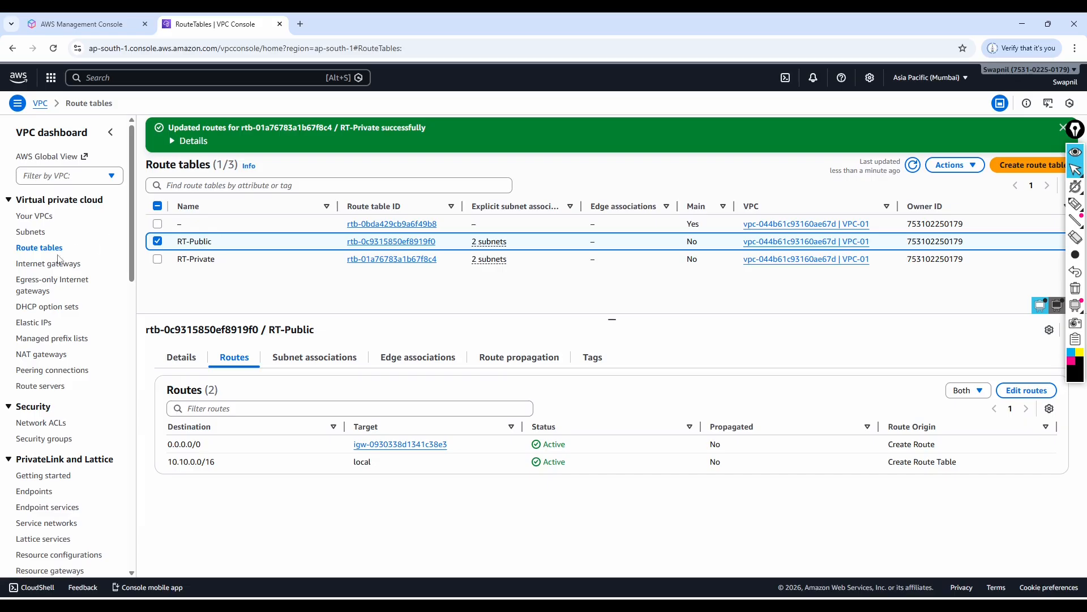
click(158, 241)
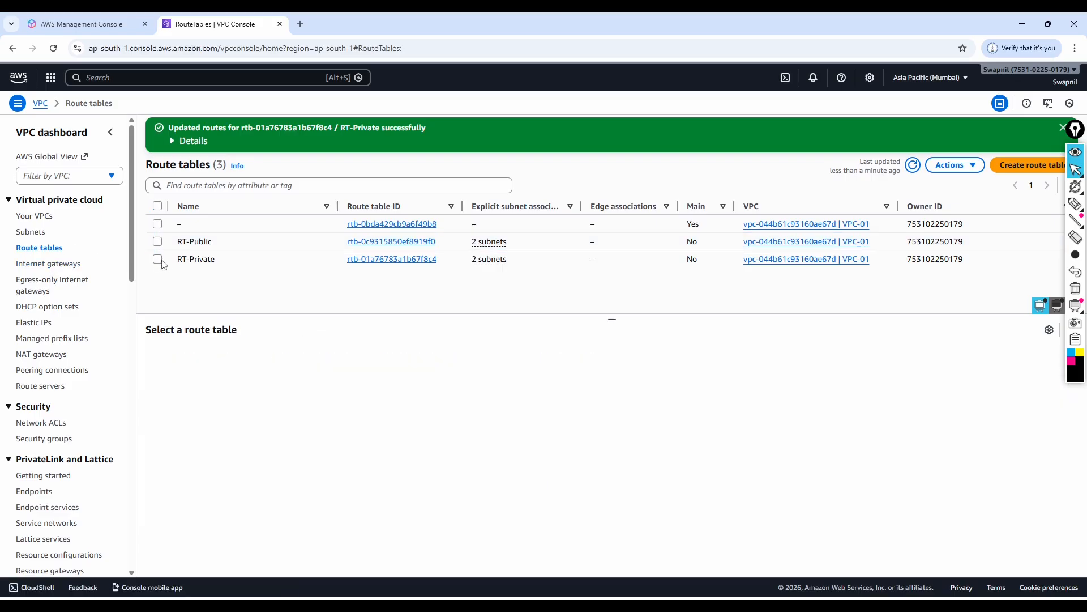
click(158, 259)
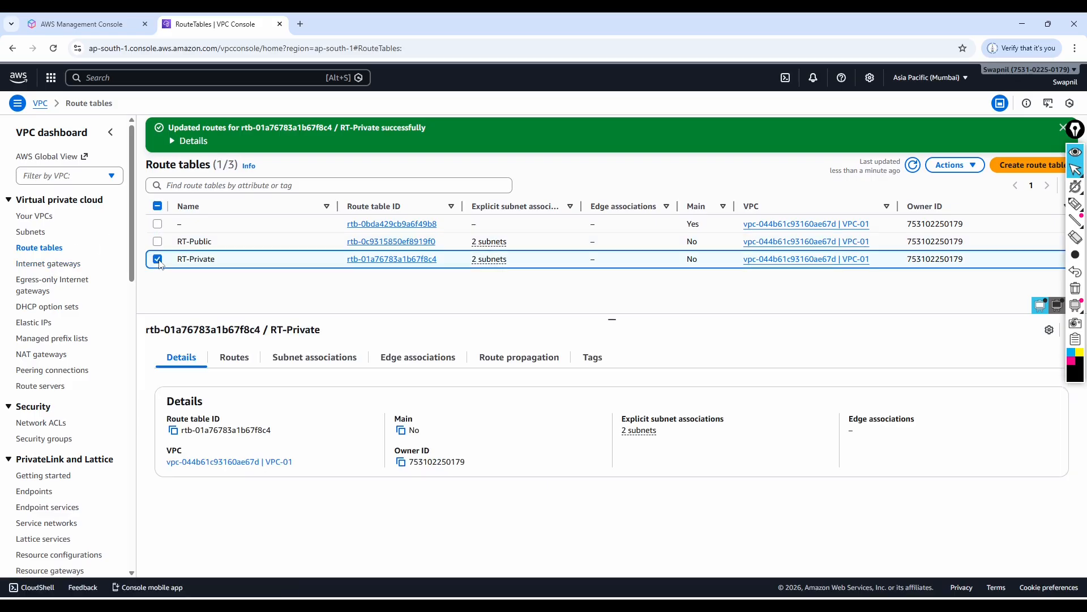
click(235, 357)
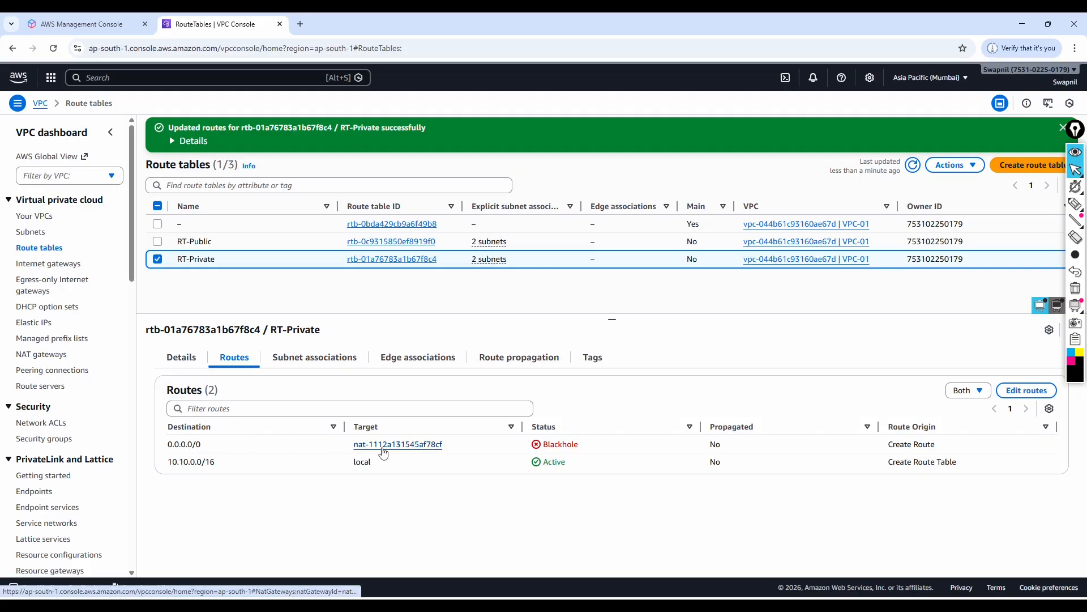
click(45, 247)
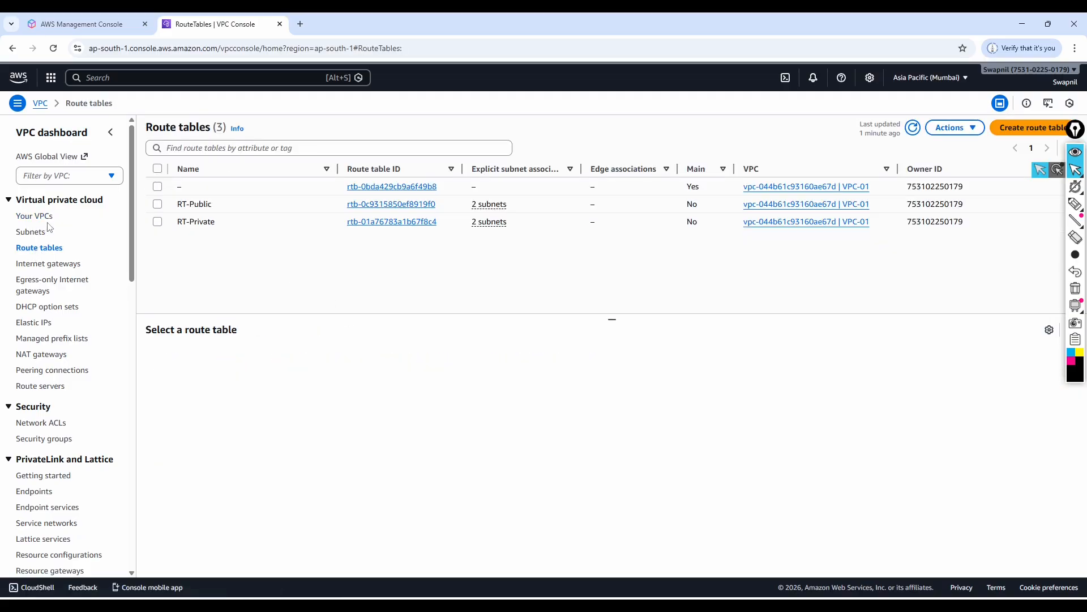
Switch to the PowerPoint slide show listing the steps to create the network infrastructure.
key(alt+Tab)
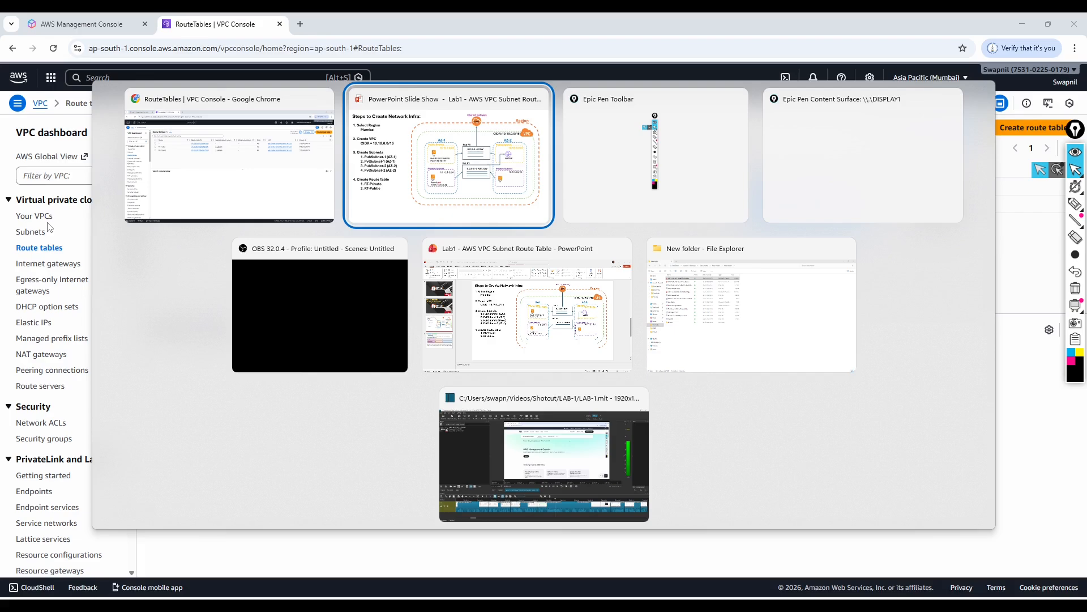